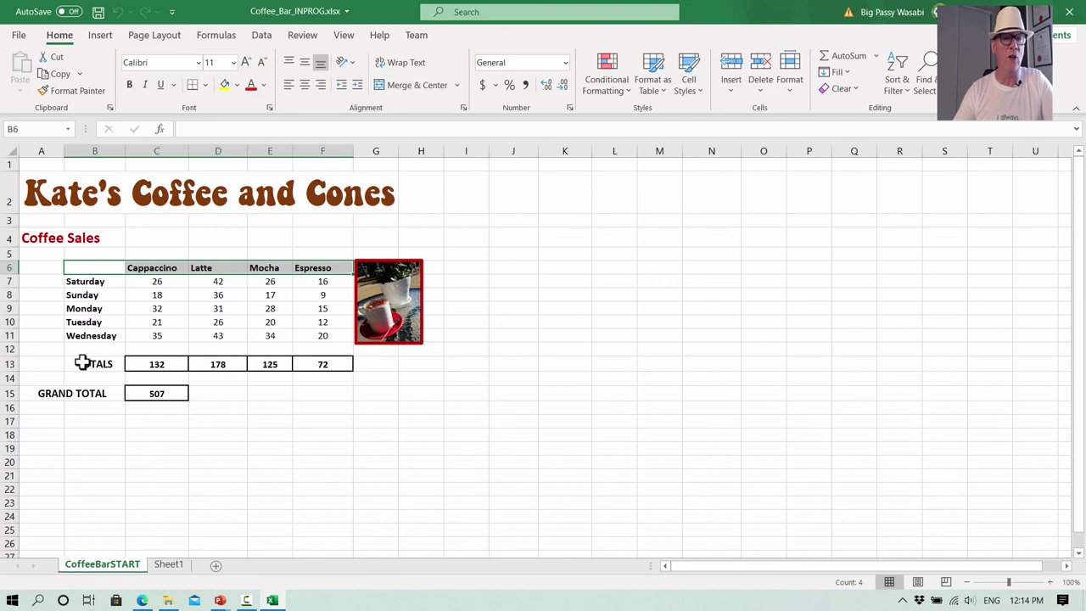
Insert a 2-D clustered bar chart from the coffee names in B6:F6 and totals in B13:F13, and place it beside the coffee picture.
left_click_drag(88, 363, 314, 363)
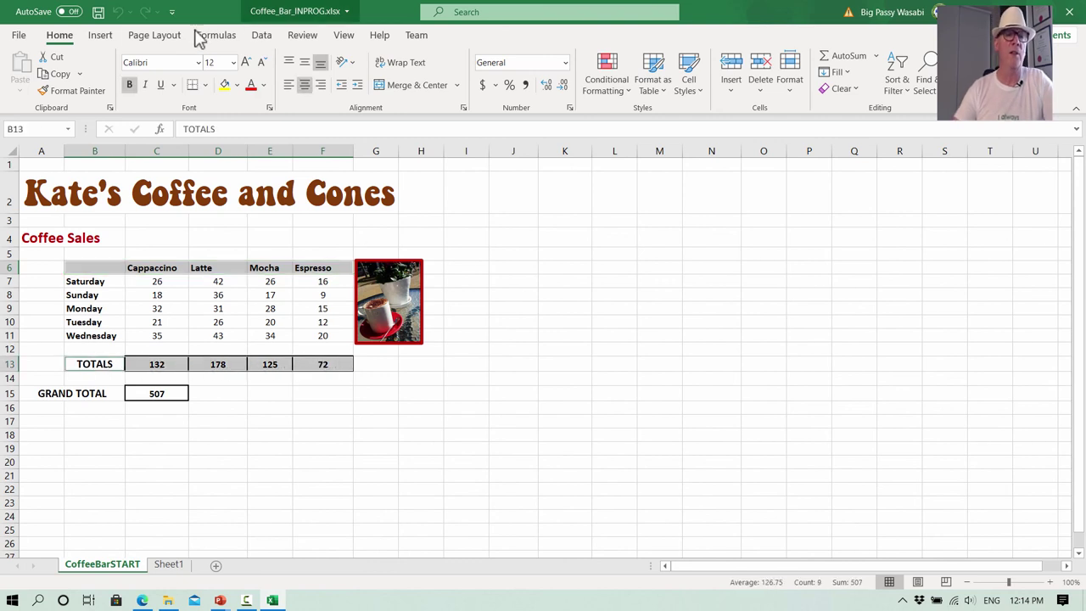
left_click(103, 39)
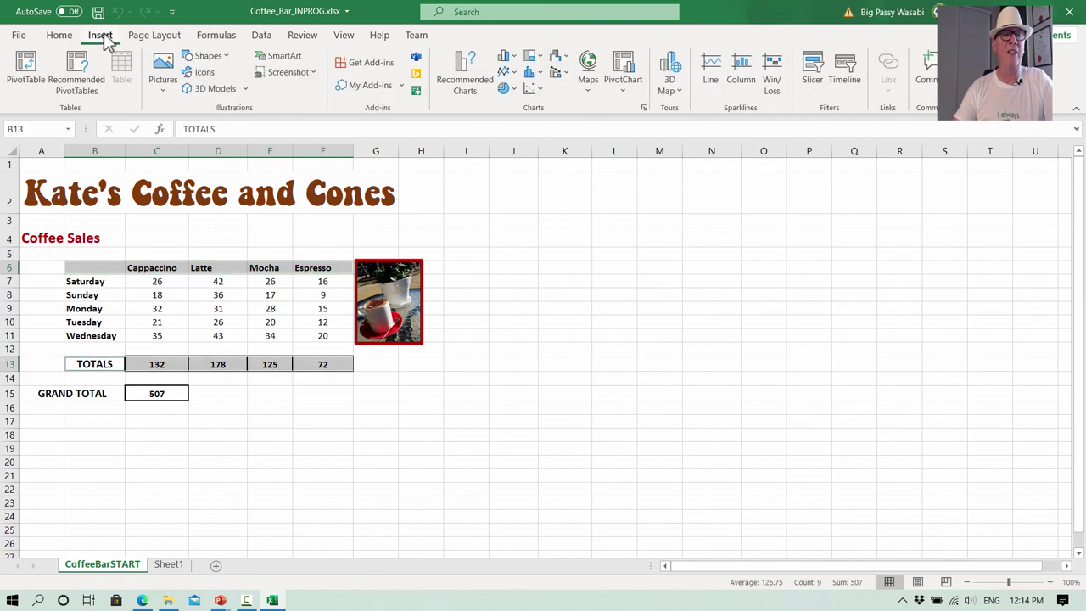
left_click(515, 58)
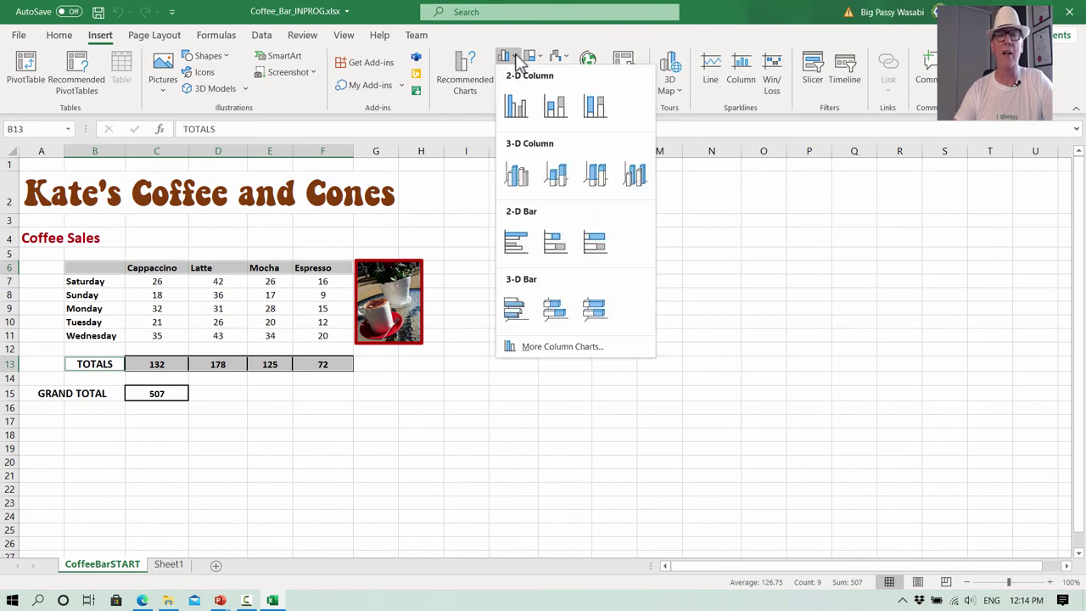
left_click(518, 244)
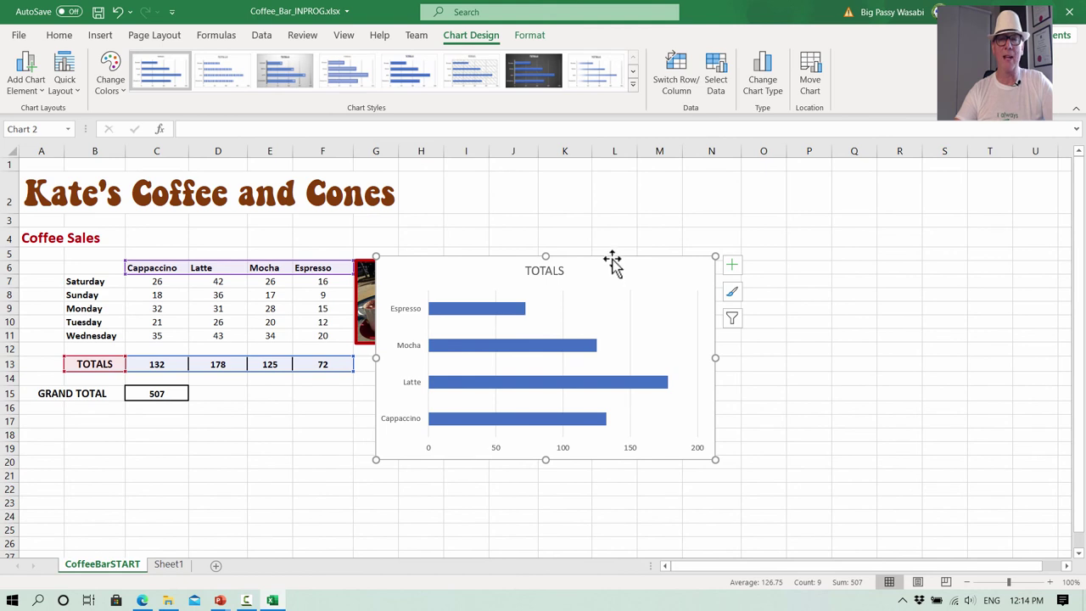
left_click_drag(613, 262, 691, 245)
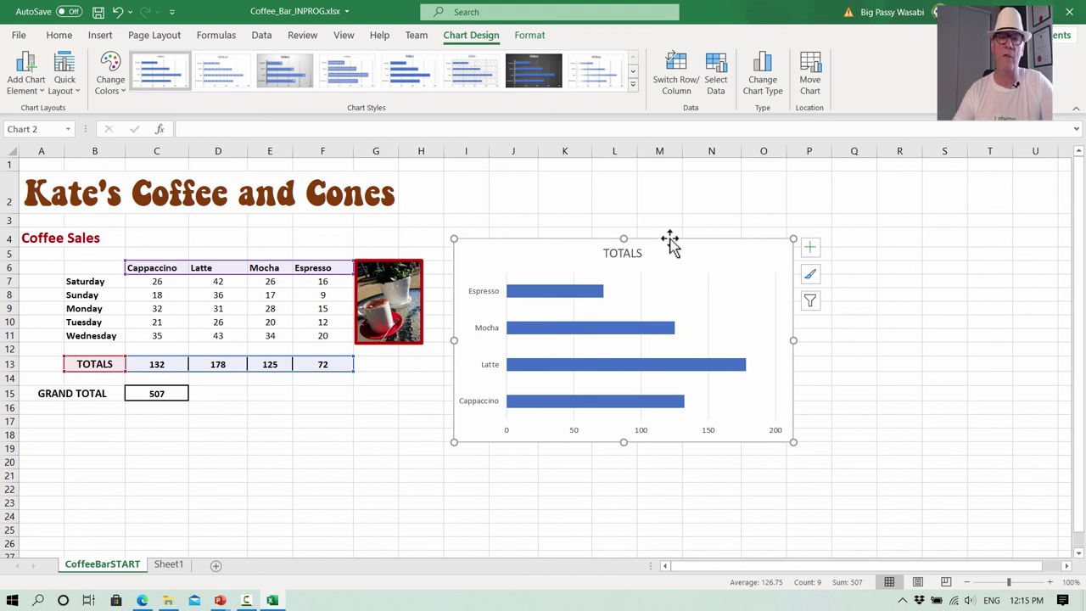
Open the formatting options for the whole chart area and give it a gradient fill.
left_click(690, 290)
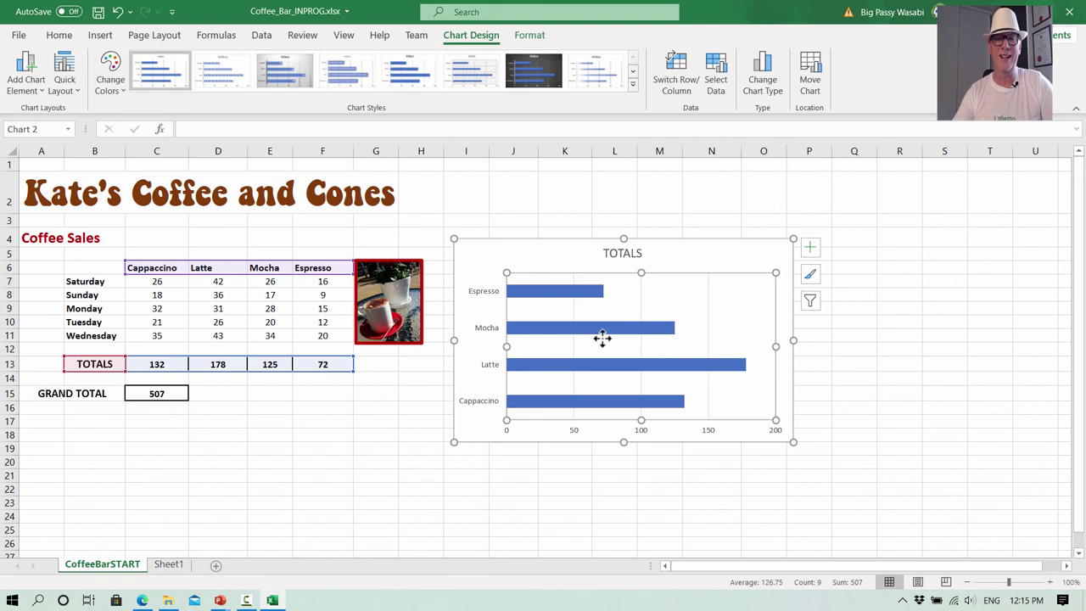
left_click(532, 296)
left_click(694, 242)
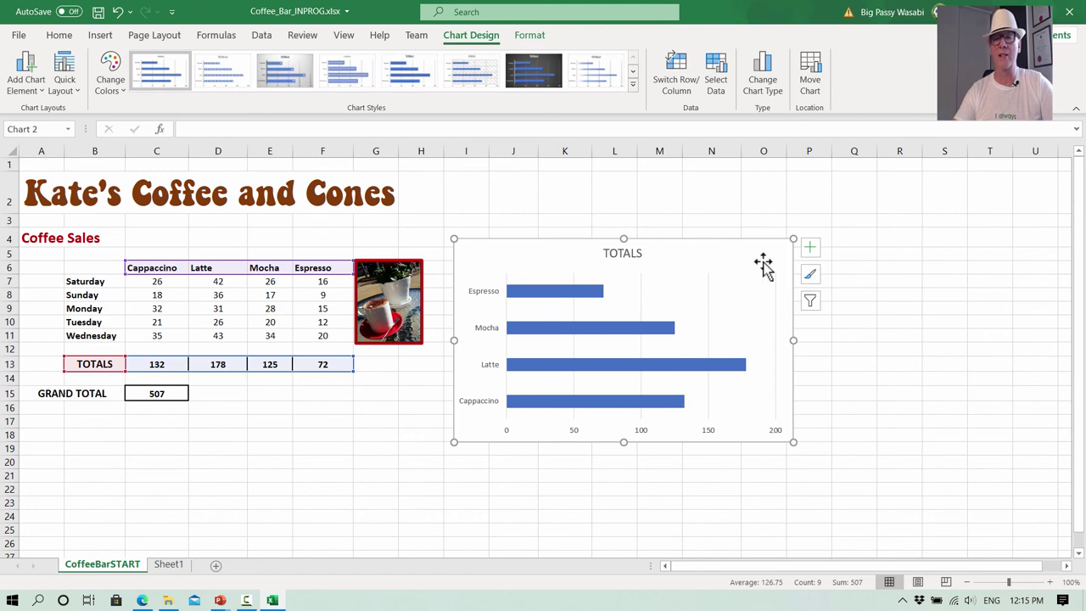
right_click(664, 241)
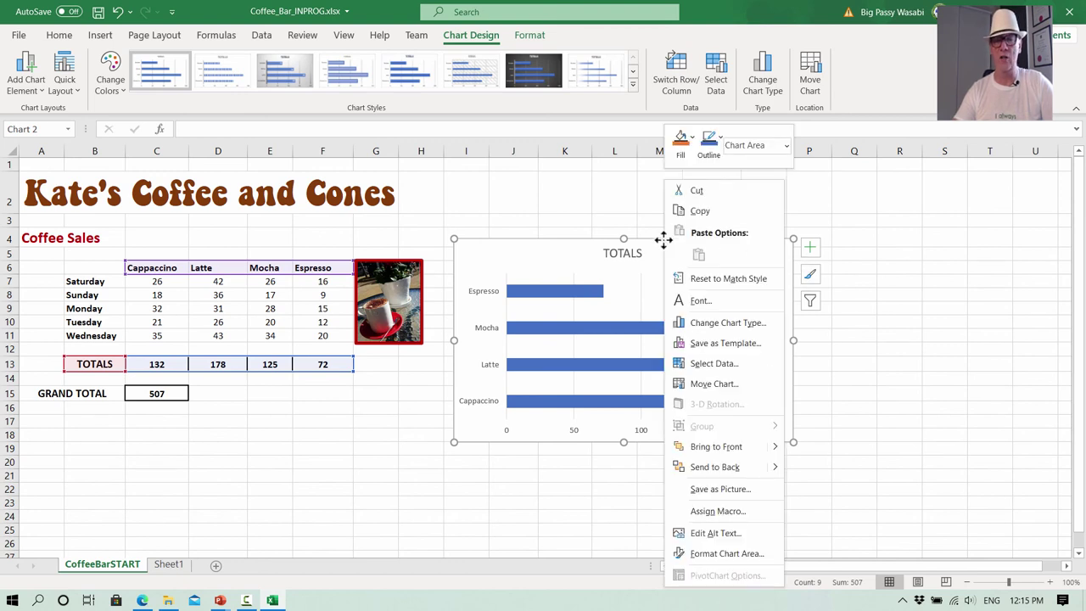
left_click(726, 553)
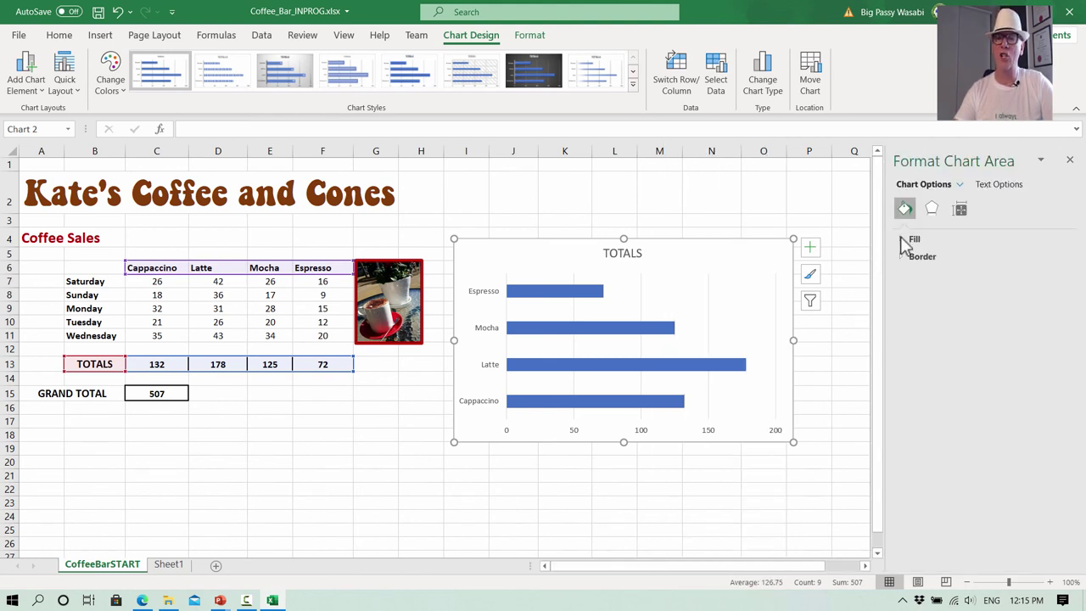
left_click(901, 241)
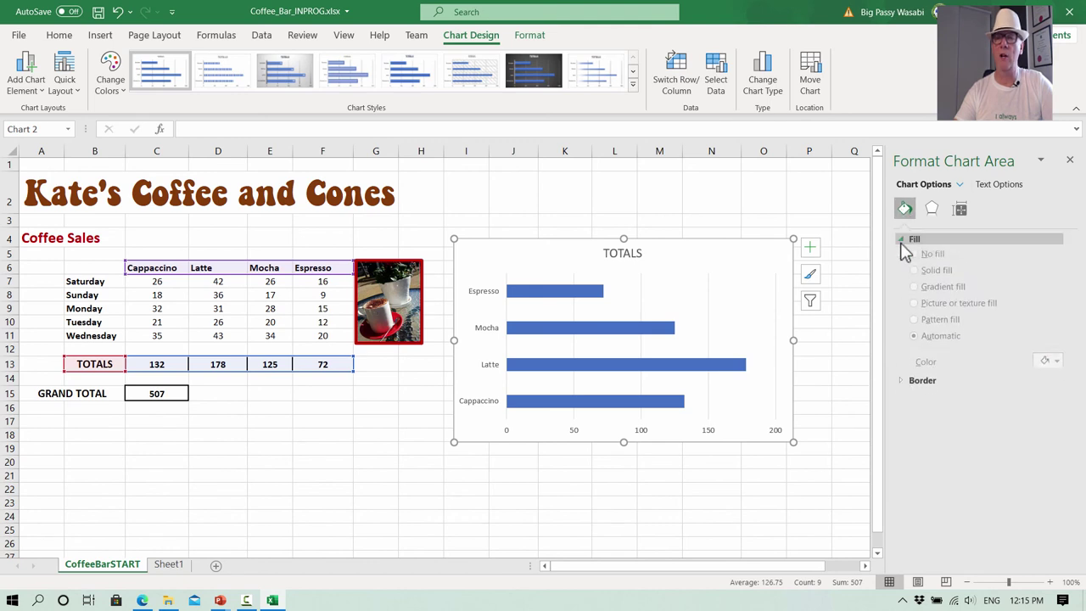
left_click(915, 292)
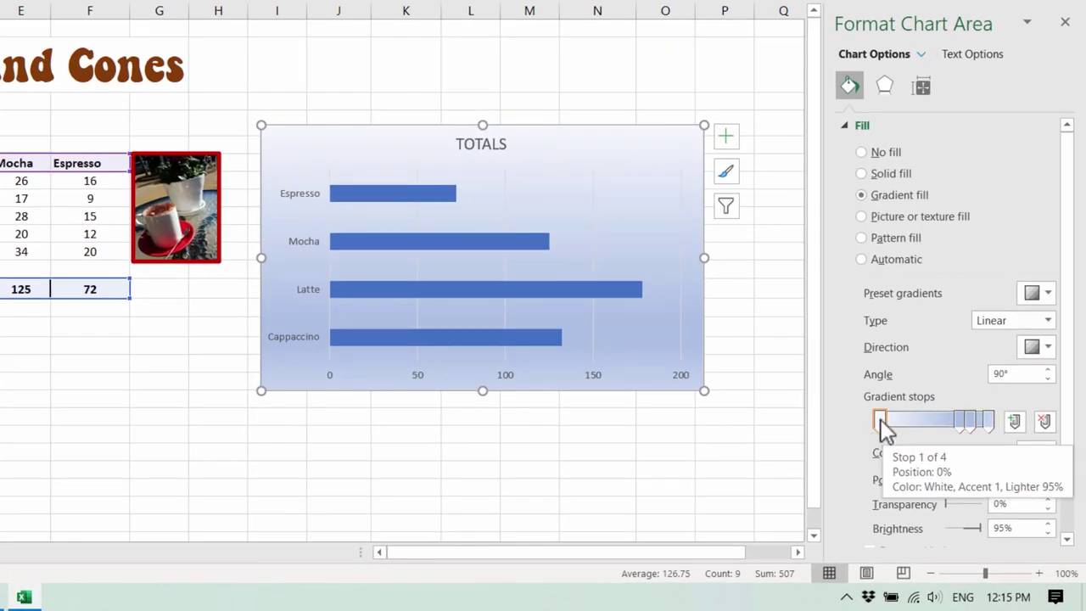
Set the first gradient stop, at 0%, to a dark red from the standard colour palette.
left_click(881, 421)
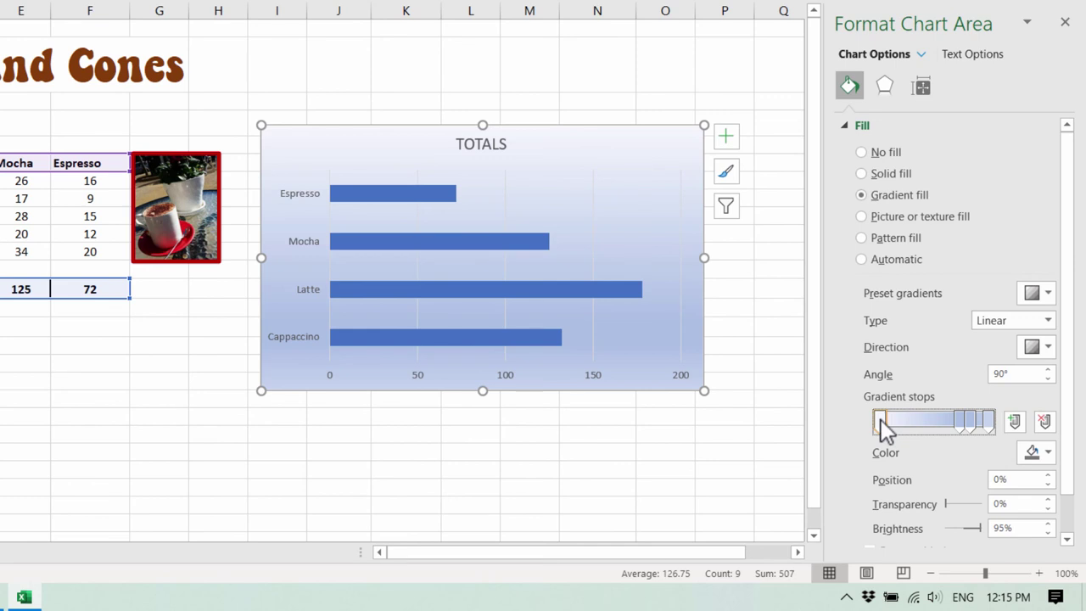
left_click(1049, 453)
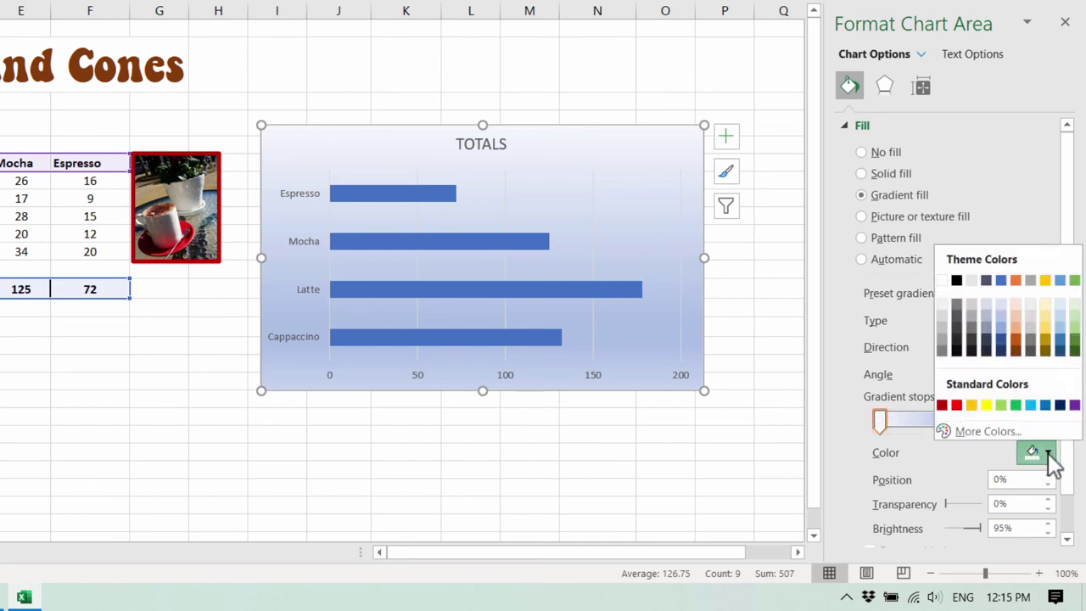
left_click(985, 431)
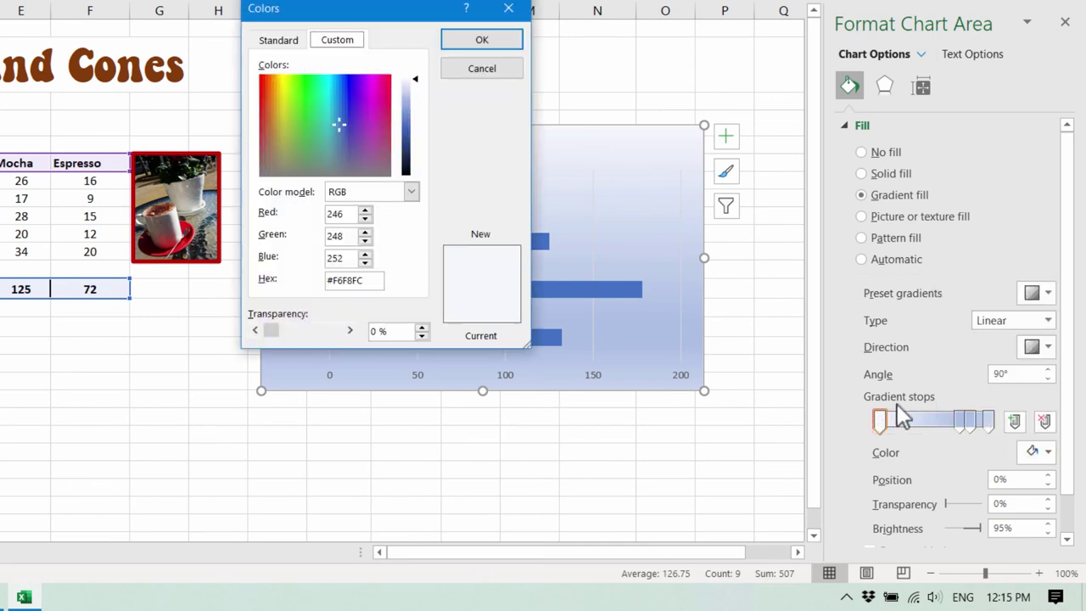
left_click(280, 42)
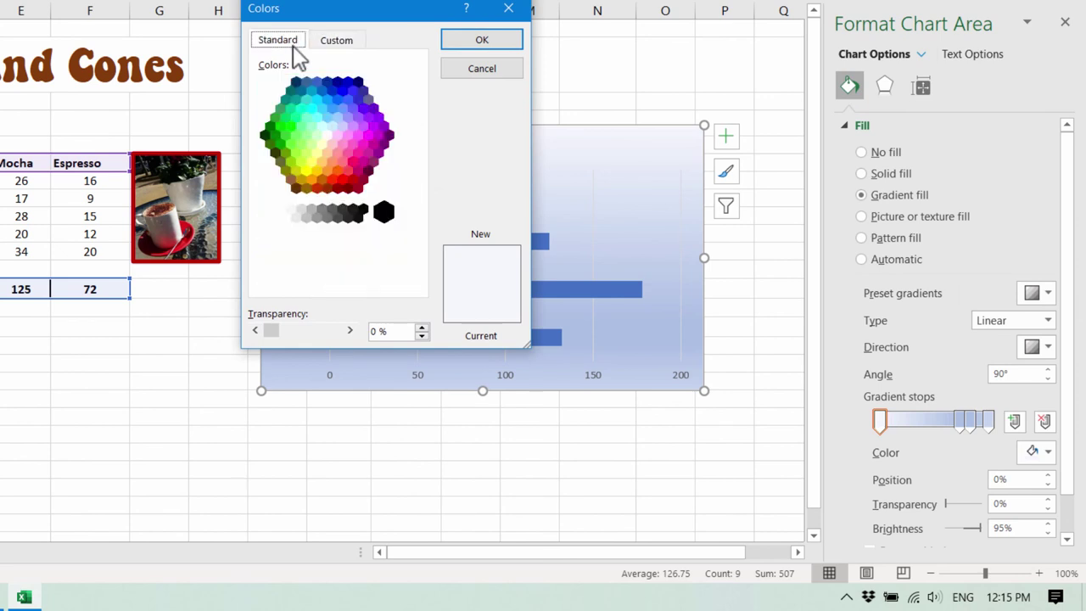
left_click(359, 187)
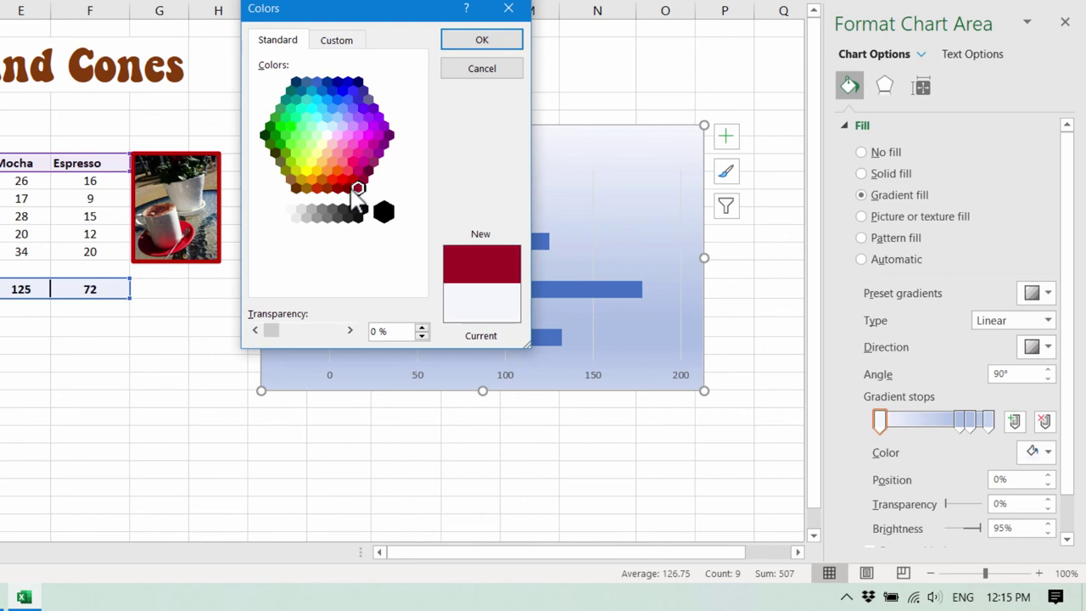
left_click(348, 187)
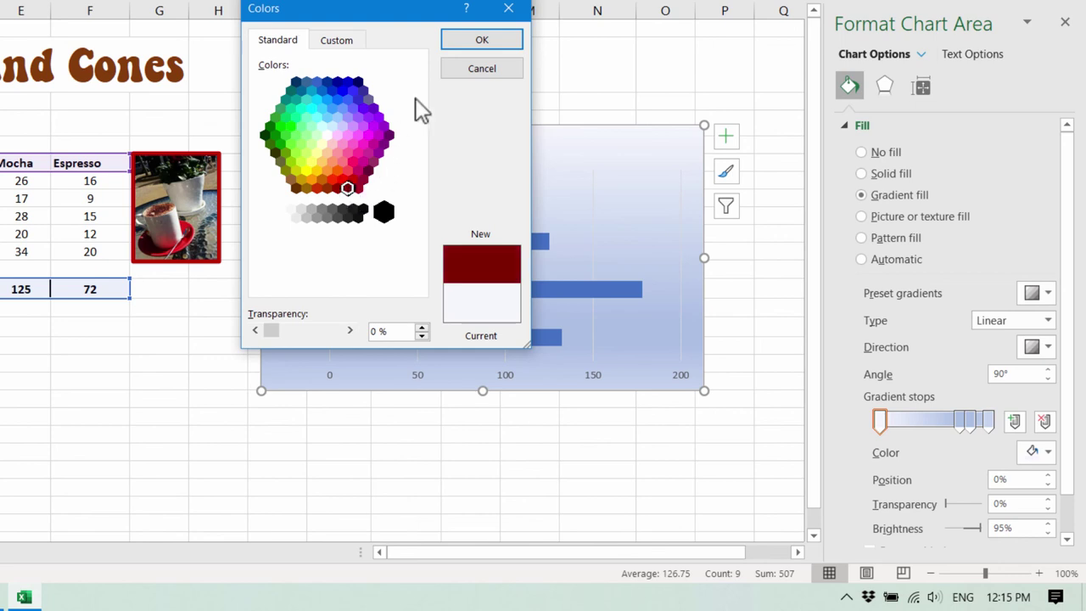
left_click(479, 44)
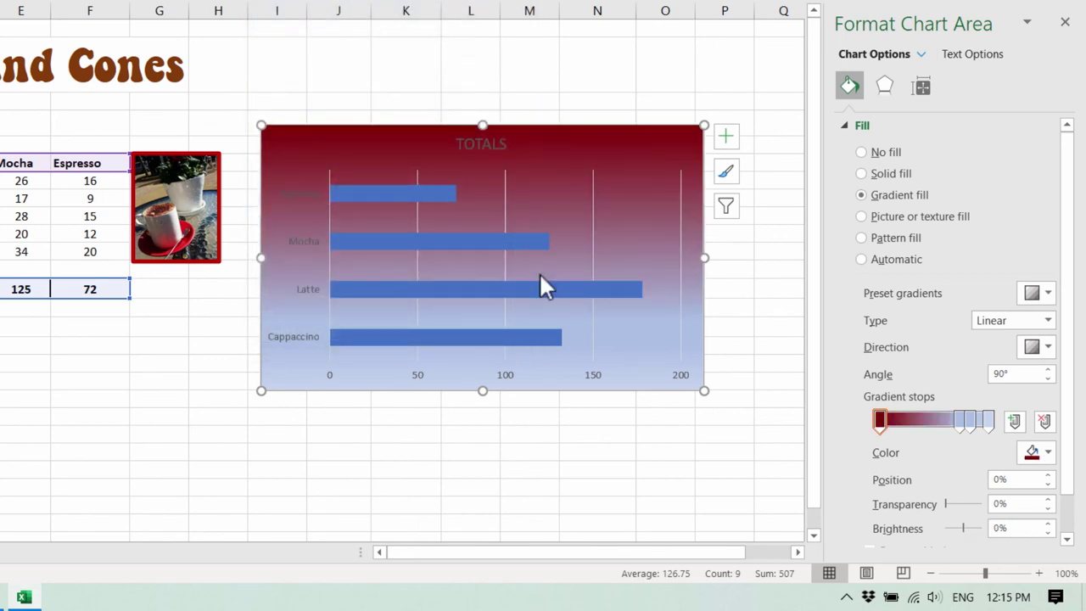
Set the last gradient stop, at 100%, to a light peach from the standard colour palette.
left_click(989, 419)
left_click(1048, 454)
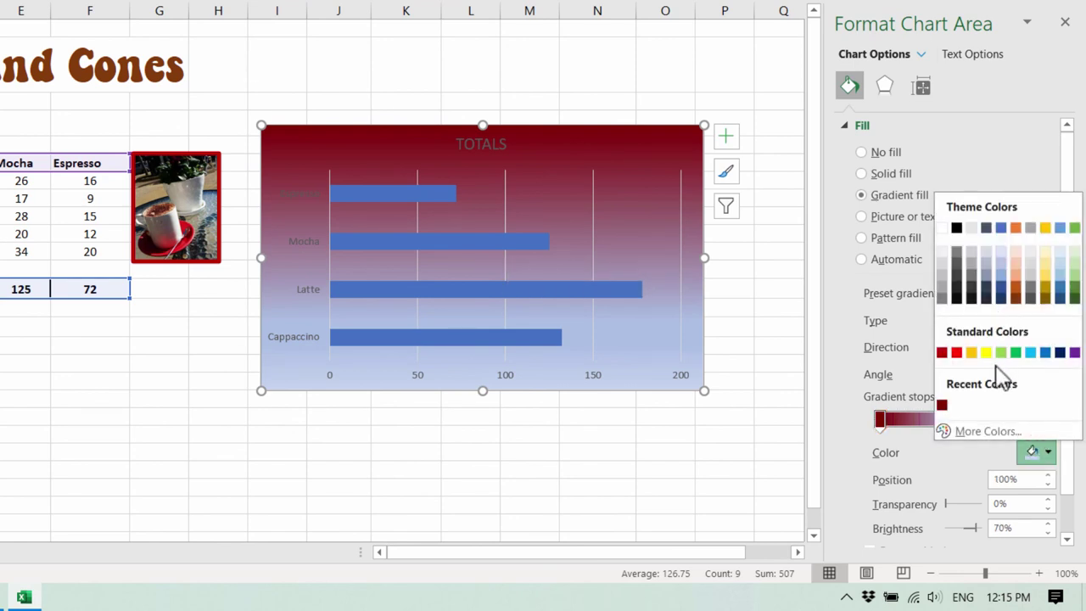
left_click(992, 432)
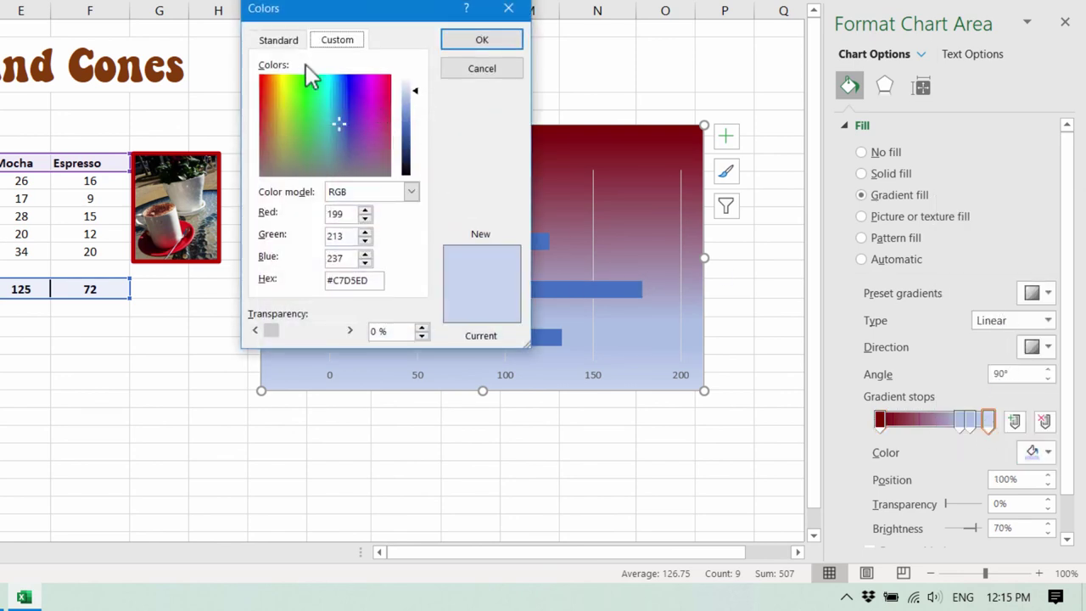
left_click(279, 39)
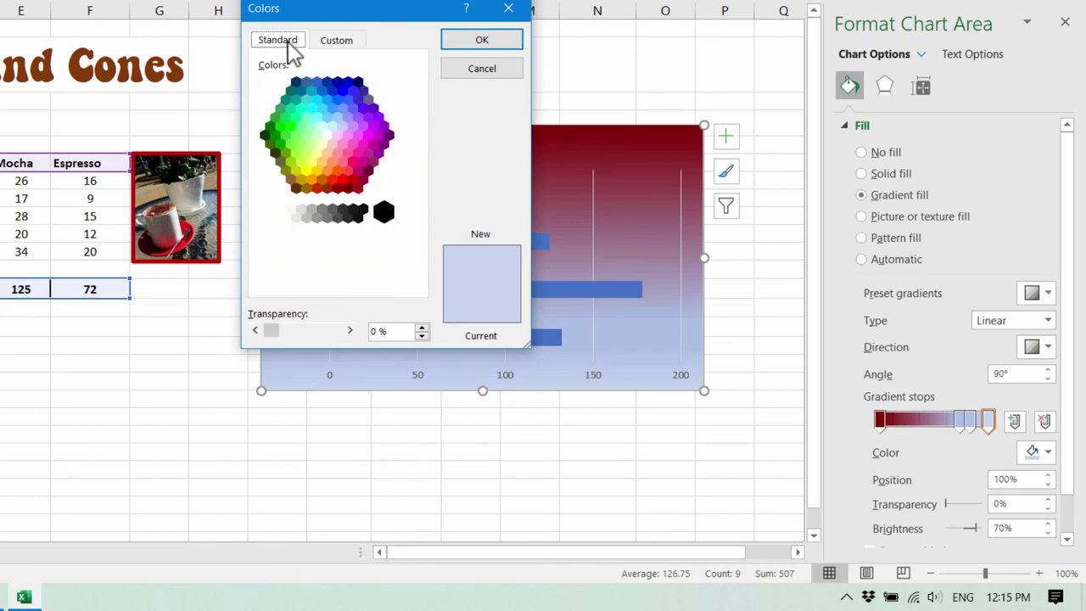
left_click(327, 152)
left_click(356, 155)
left_click(482, 40)
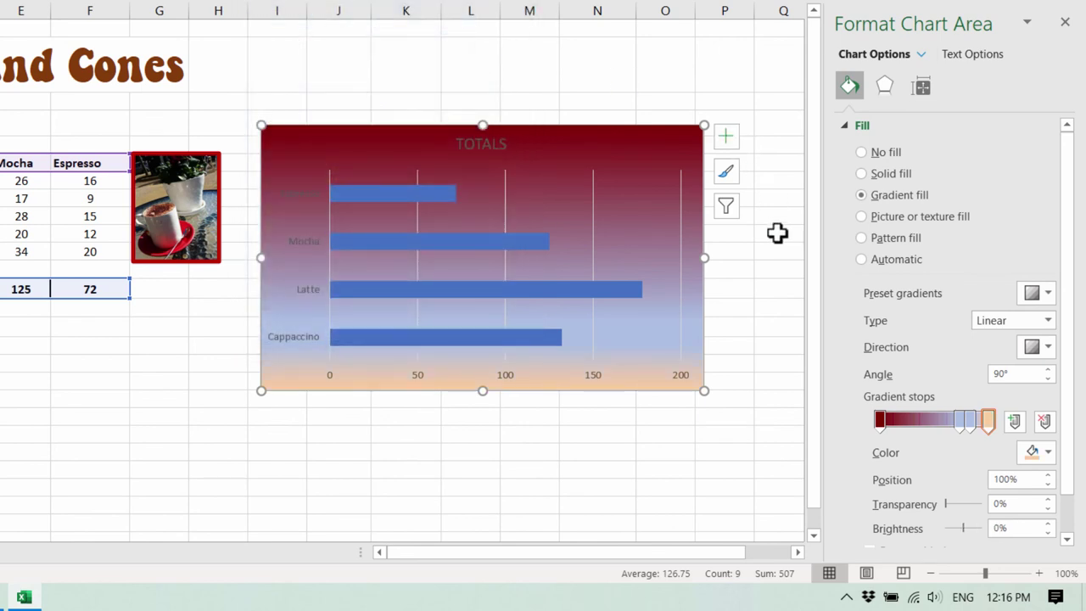
Move the second gradient stop to 39% and set it to a brownish orange from the standard colour palette.
left_click(958, 420)
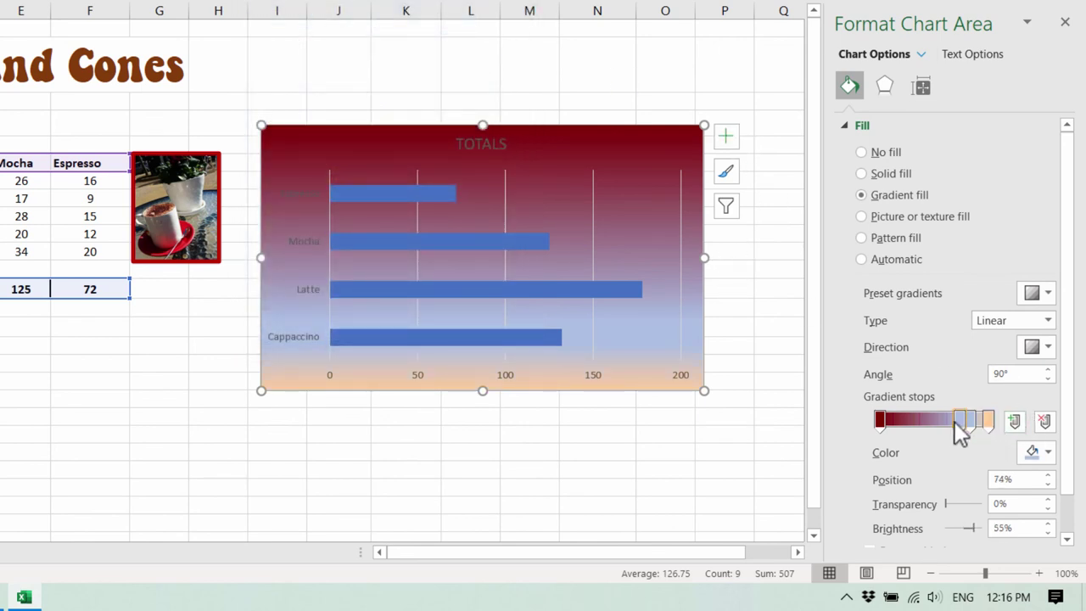
left_click_drag(956, 422, 928, 422)
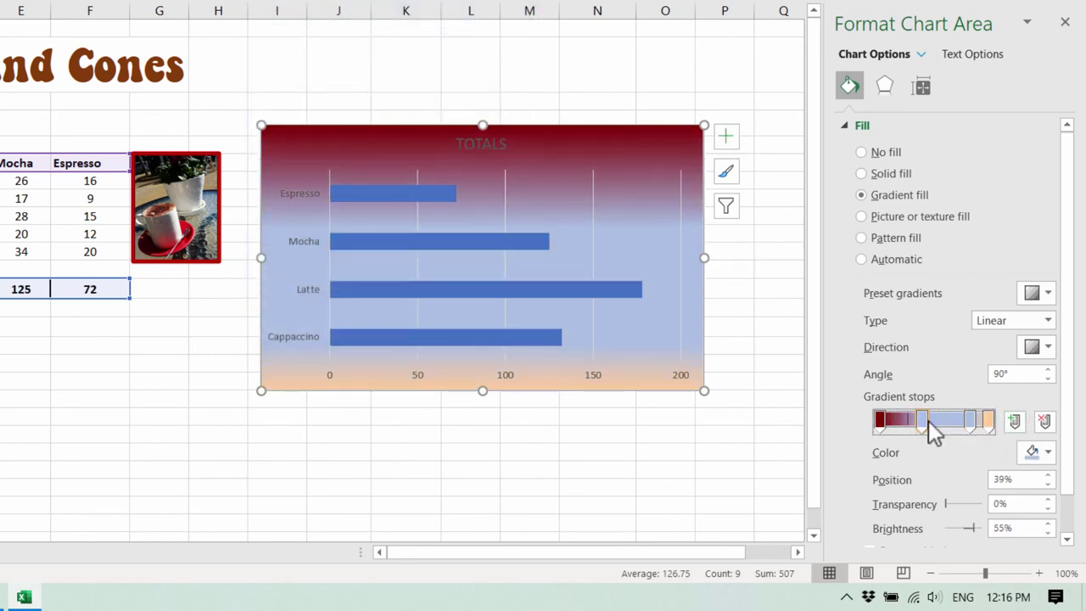
left_click(1049, 452)
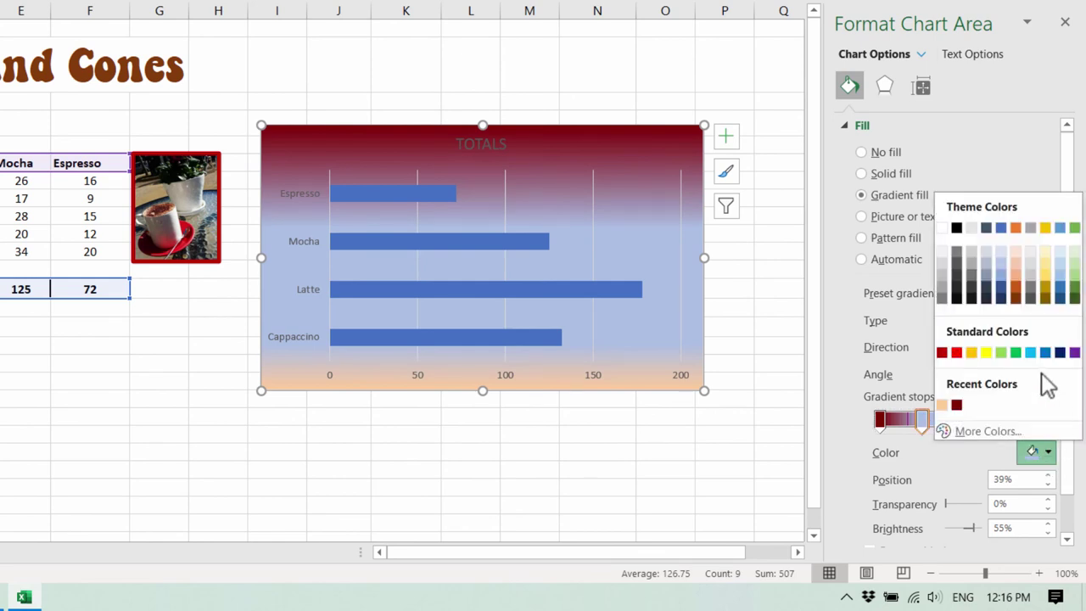
left_click(989, 431)
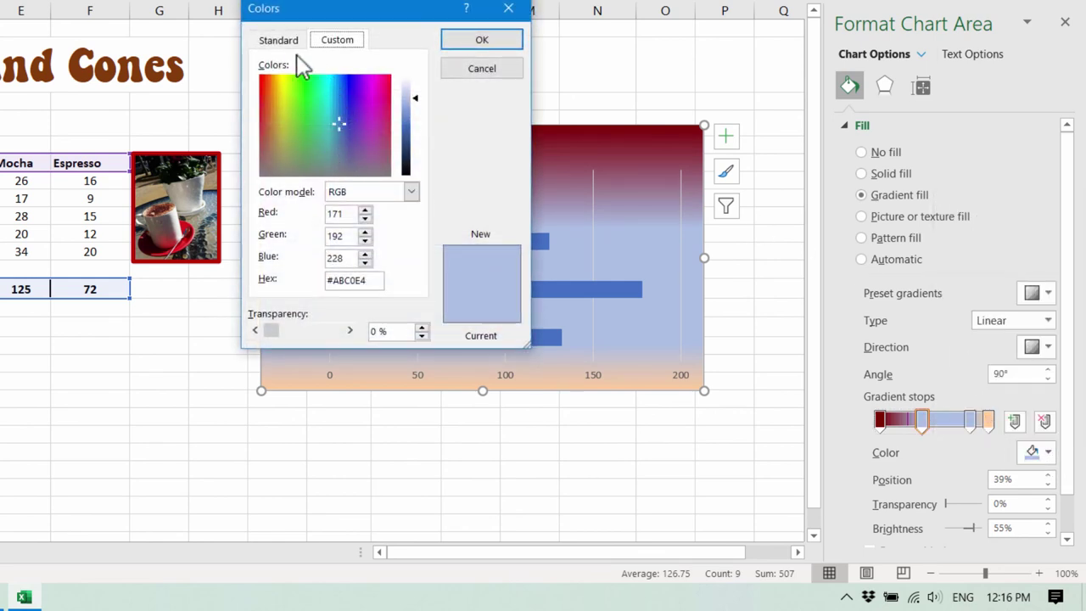
left_click(279, 40)
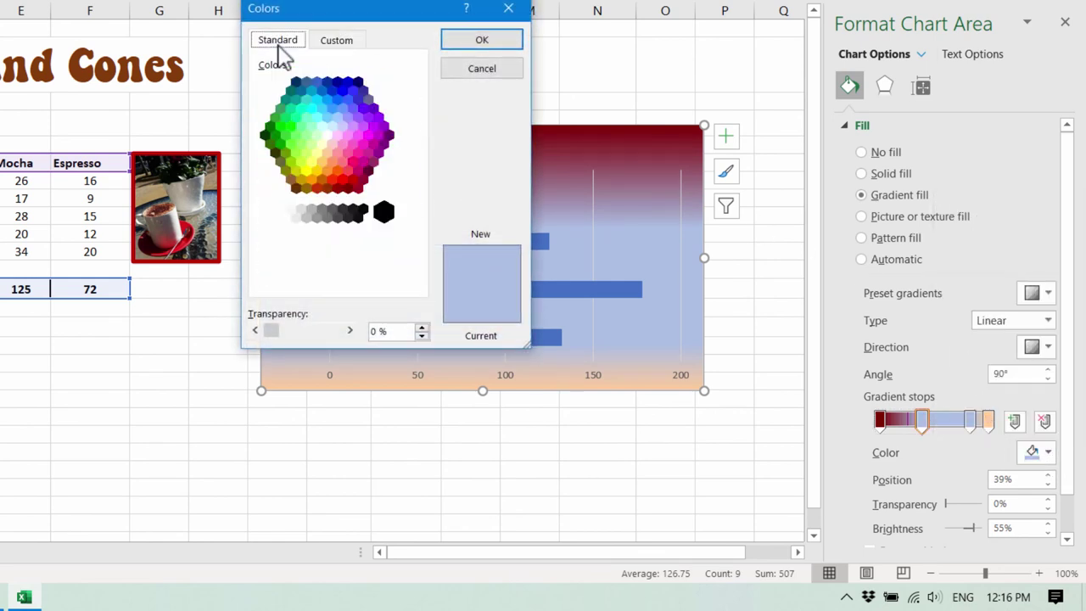
left_click(322, 180)
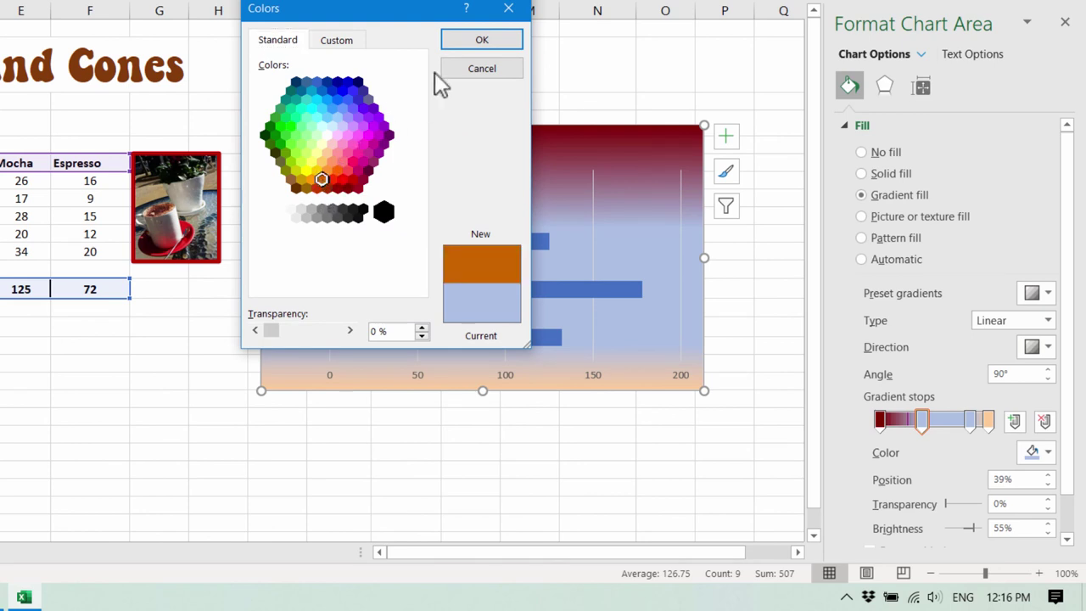
left_click(477, 46)
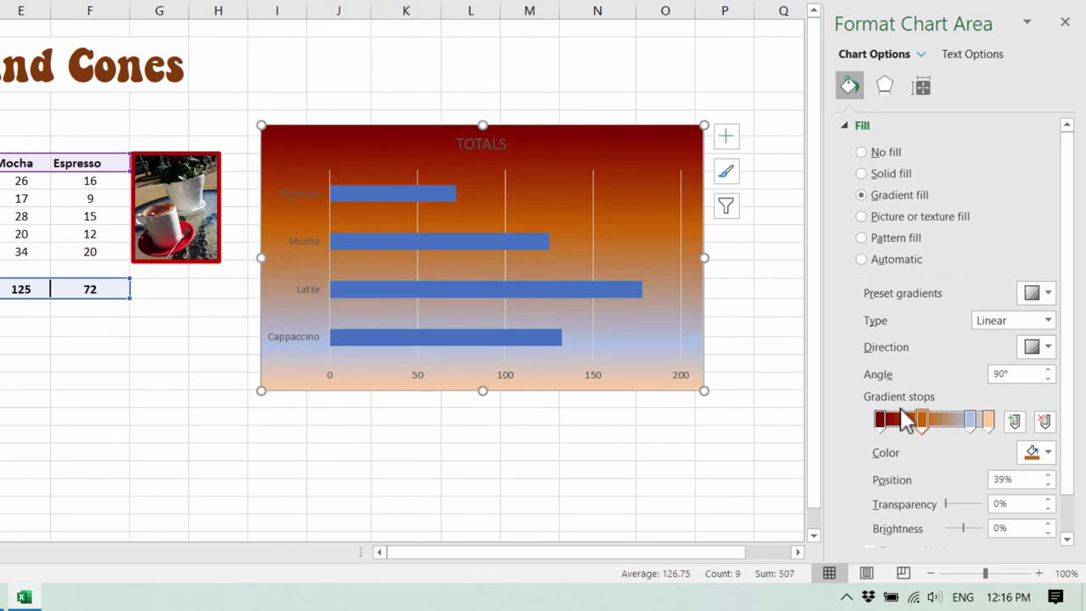
Remove the light blue gradient stop at 83%, and try adding and removing an extra stop at 72%.
left_click(970, 419)
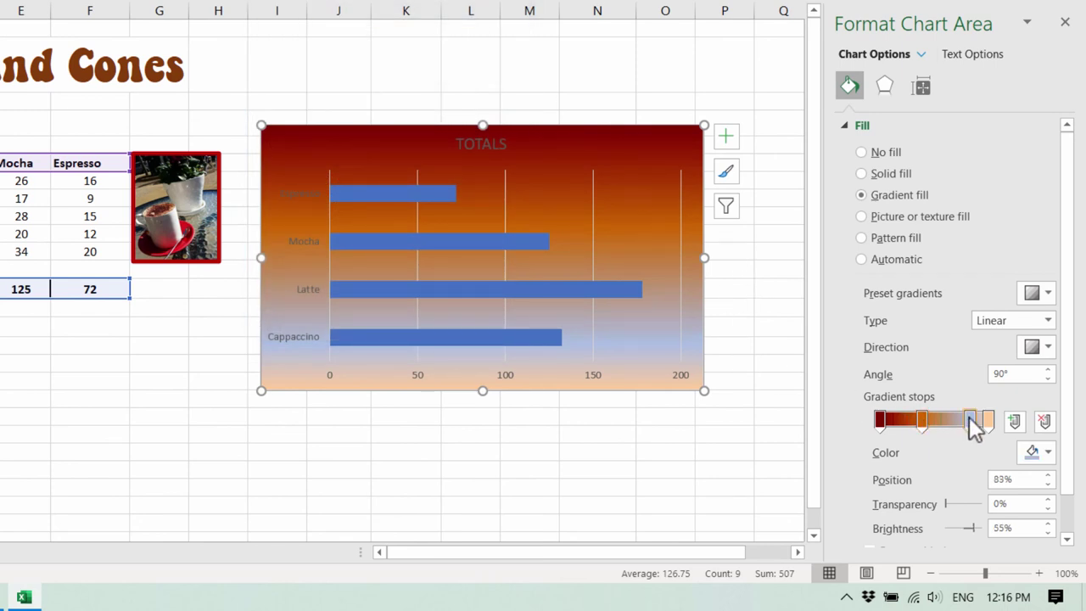
left_click_drag(970, 418, 974, 476)
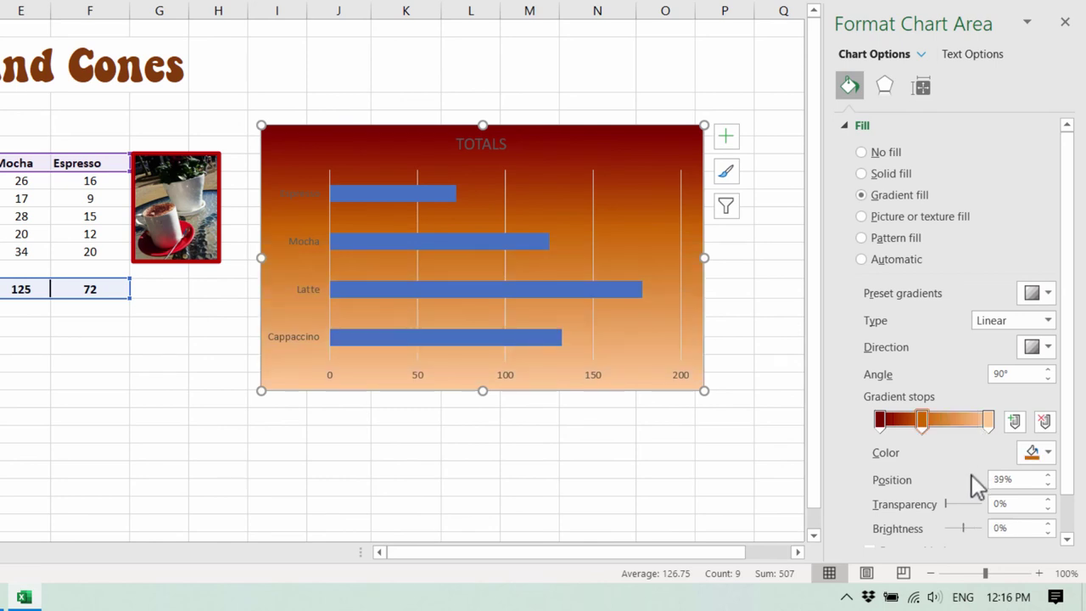
left_click(959, 420)
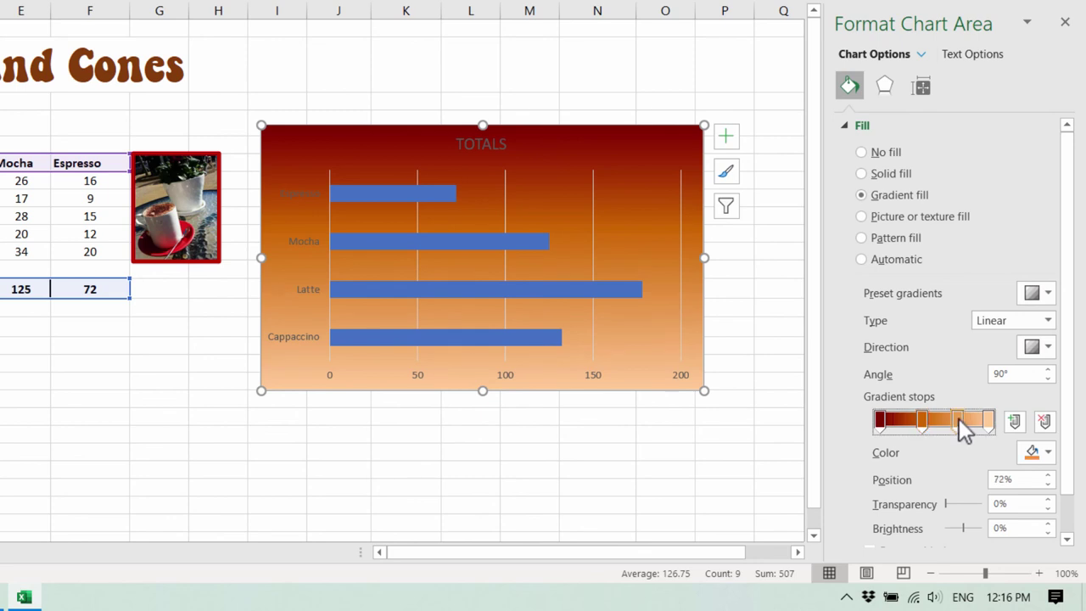
left_click_drag(959, 418, 963, 469)
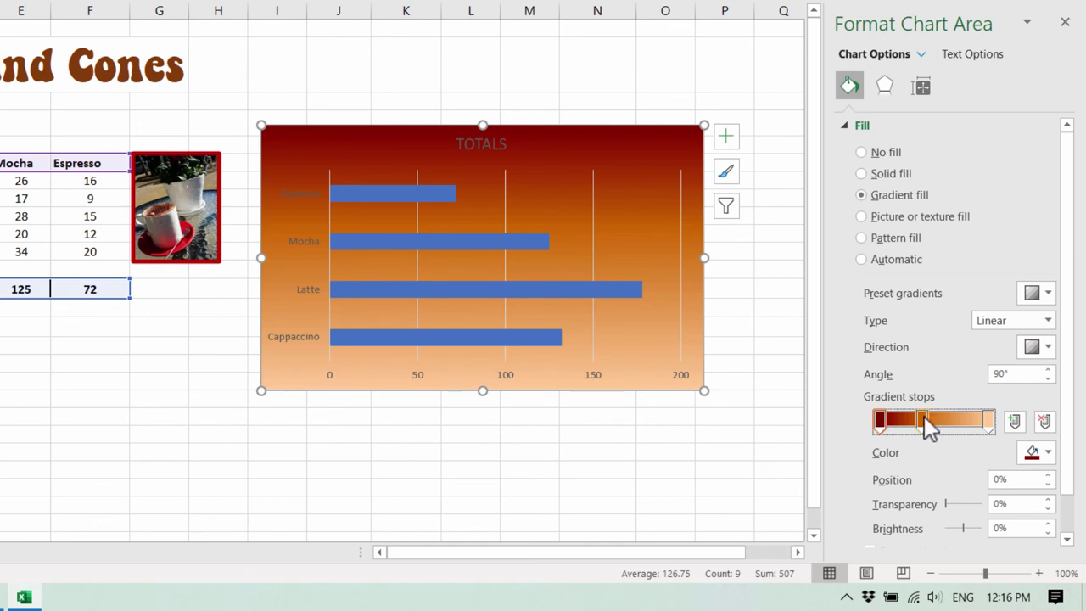
Move the middle gradient stop to 47% and set the linear gradient direction to a 45° diagonal.
mouse_move(924, 416)
left_mouse_down()
mouse_move(953, 413)
mouse_move(932, 412)
left_mouse_up()
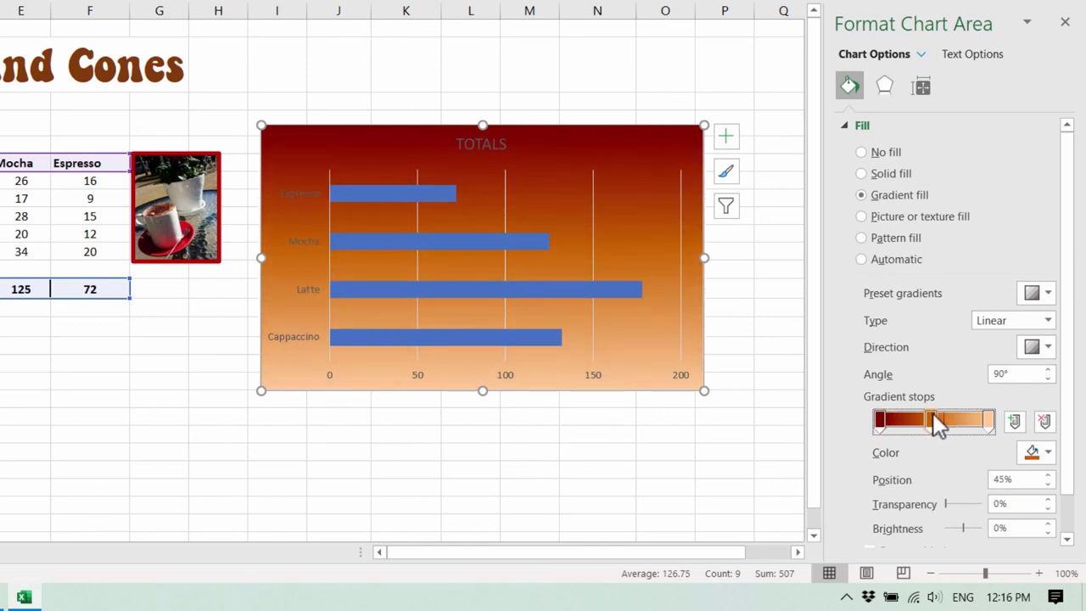
left_click(1051, 353)
left_click(878, 384)
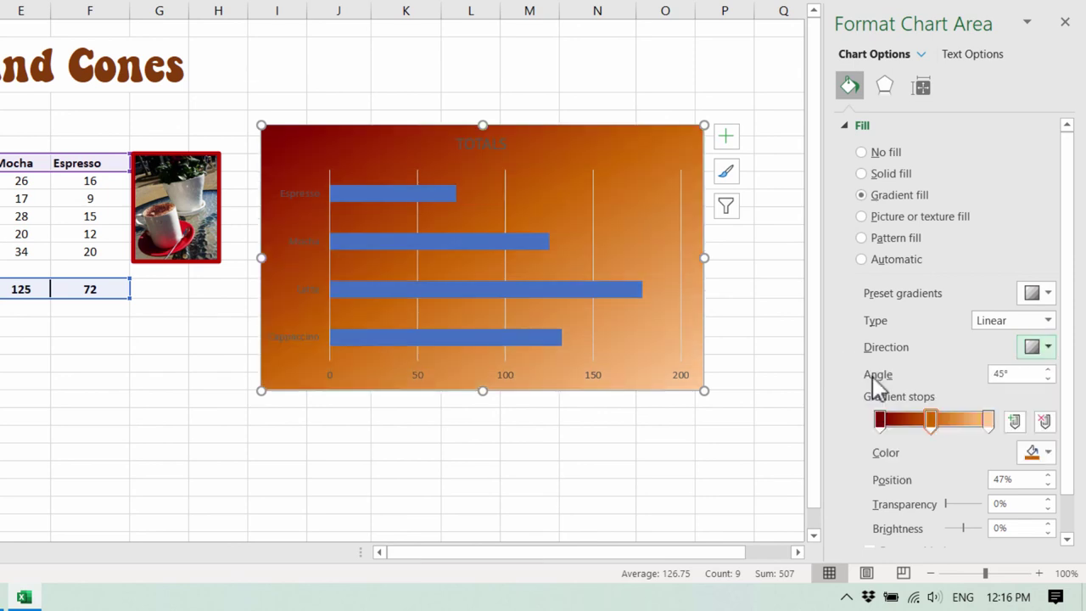
Set the chart area's linear gradient direction to a 315° diagonal and move the middle gradient stop to 73%.
left_click(1051, 353)
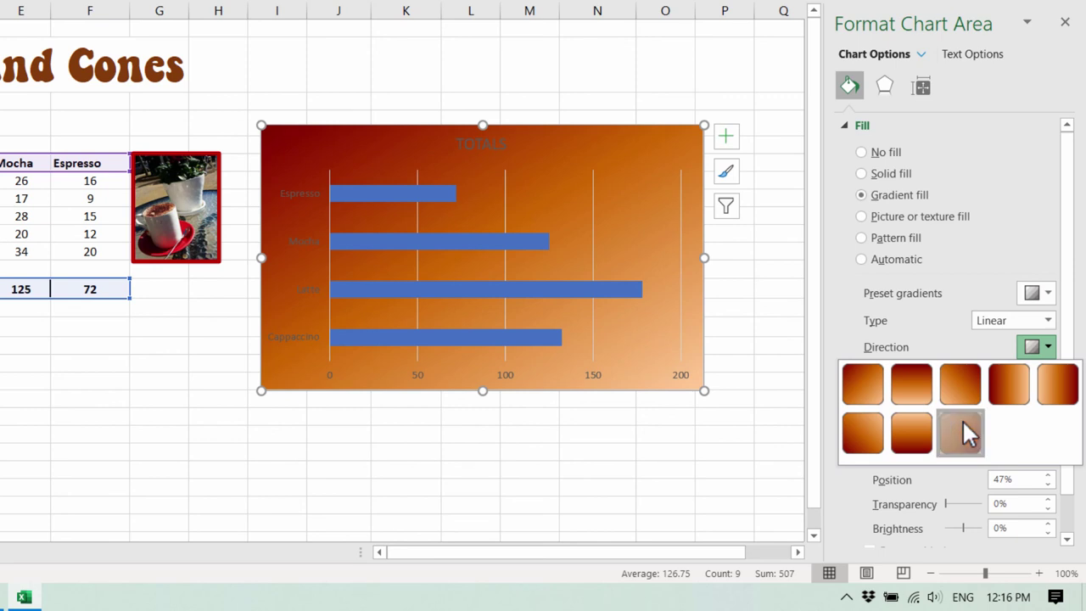
left_click(967, 431)
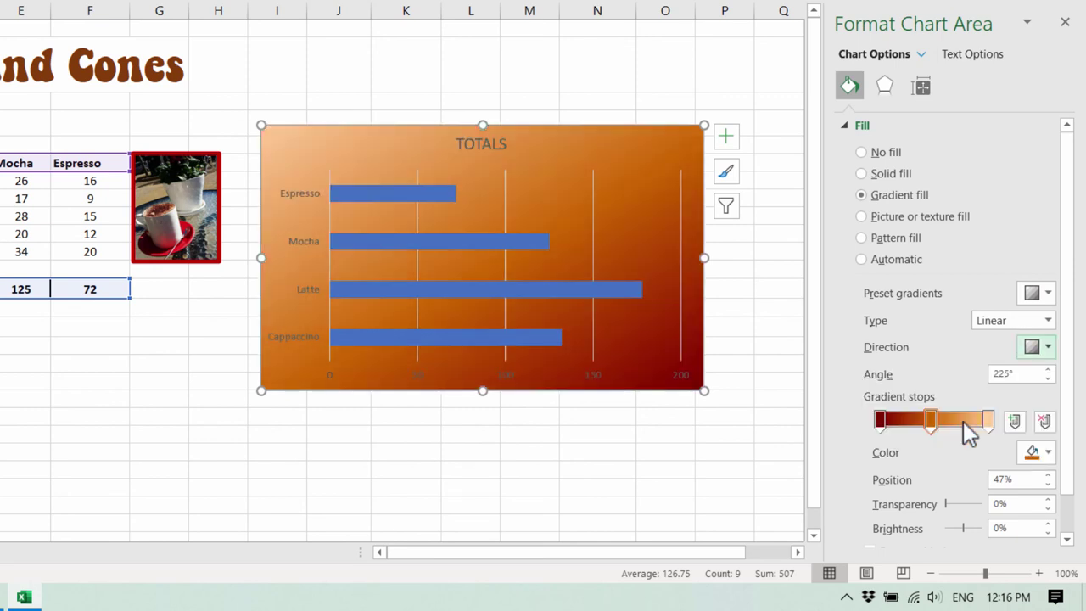
left_click(1051, 351)
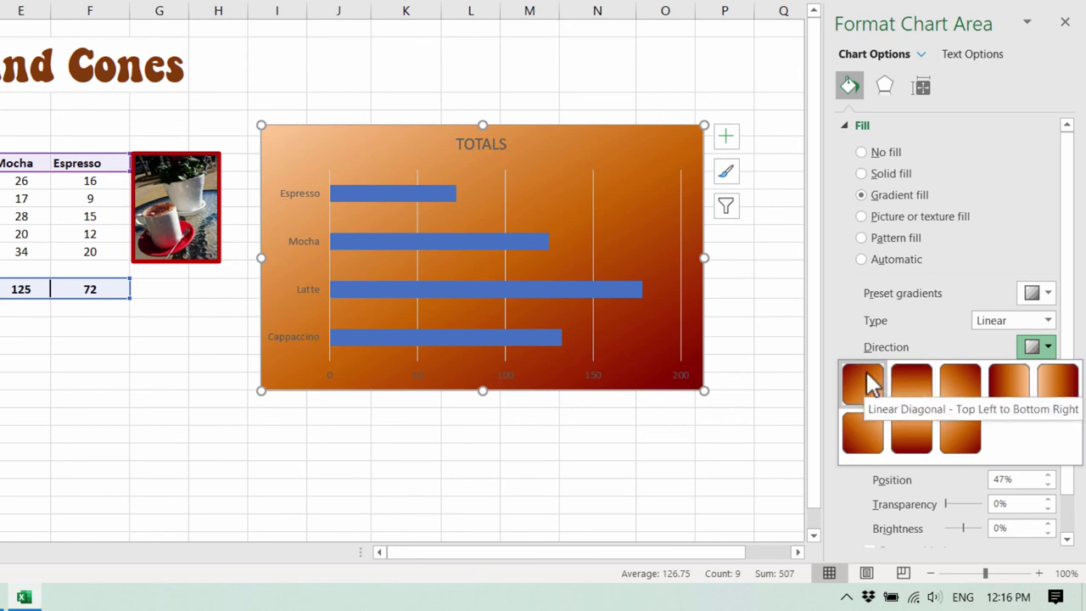
left_click(864, 431)
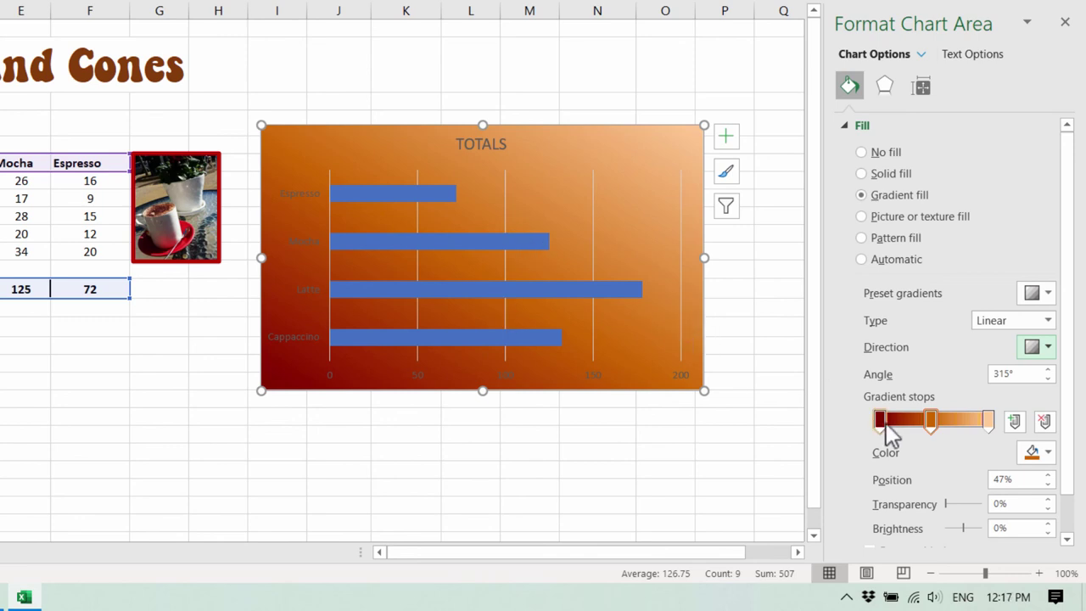
mouse_move(931, 422)
left_mouse_down()
mouse_move(977, 420)
mouse_move(949, 413)
left_mouse_up()
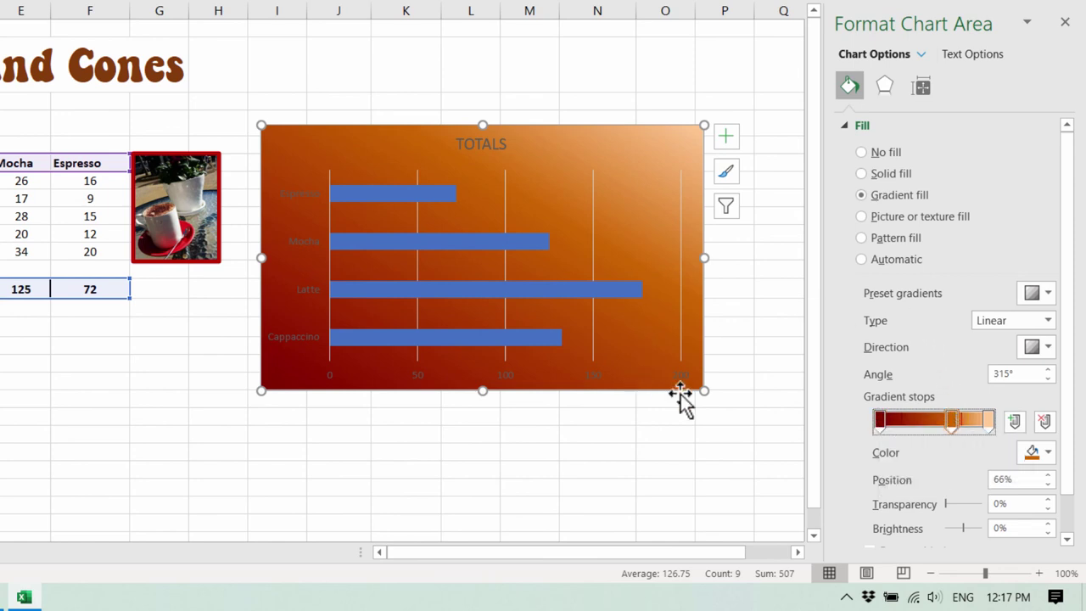
left_click_drag(952, 419, 959, 417)
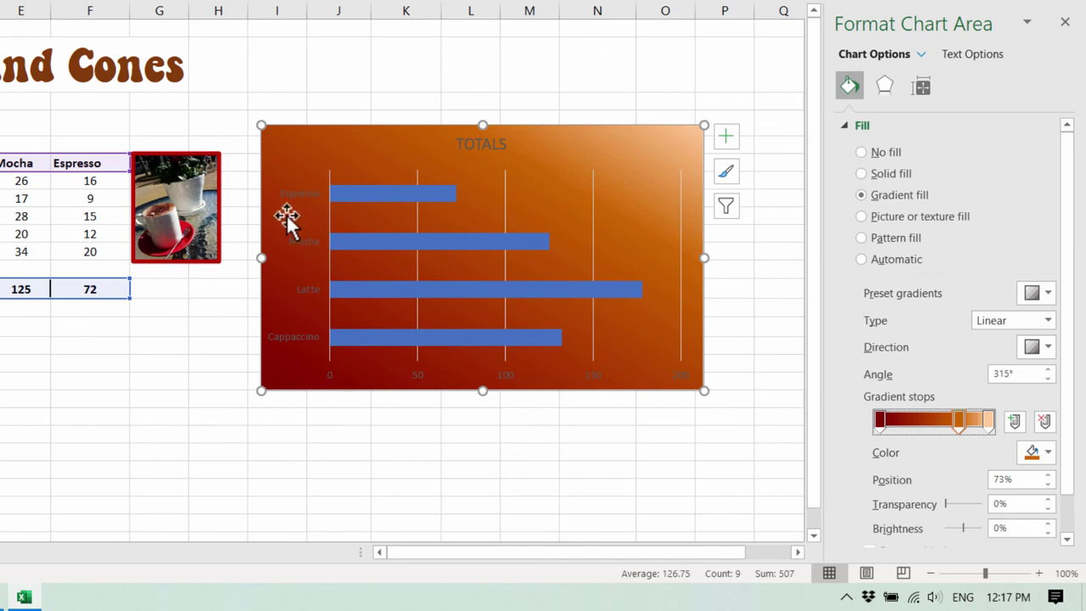
Change the font colour of the vertical category labels and the horizontal value labels to white.
left_click(304, 195)
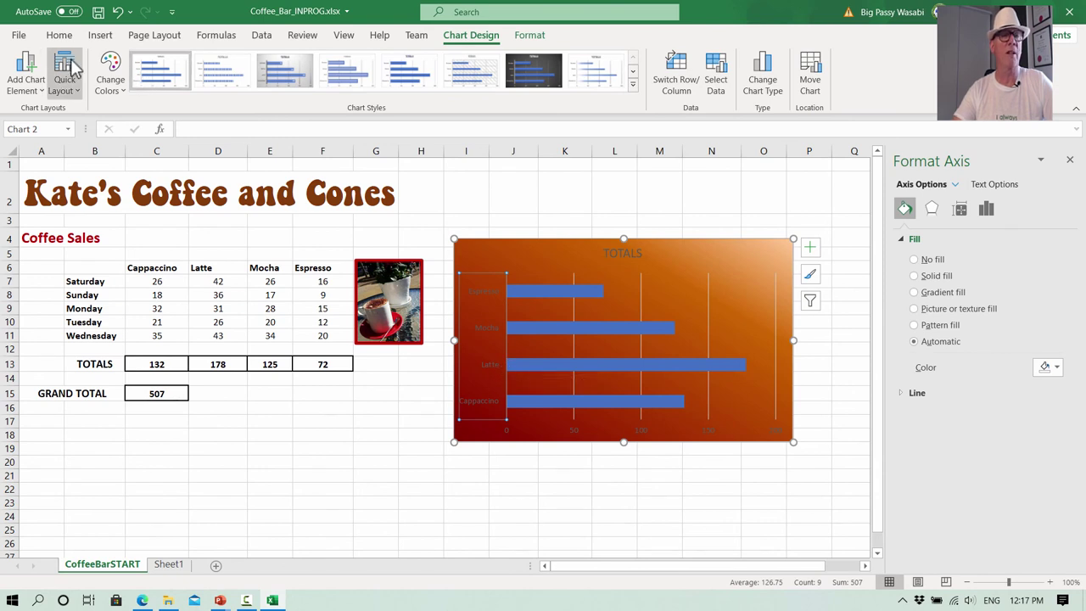
left_click(56, 35)
left_click(263, 85)
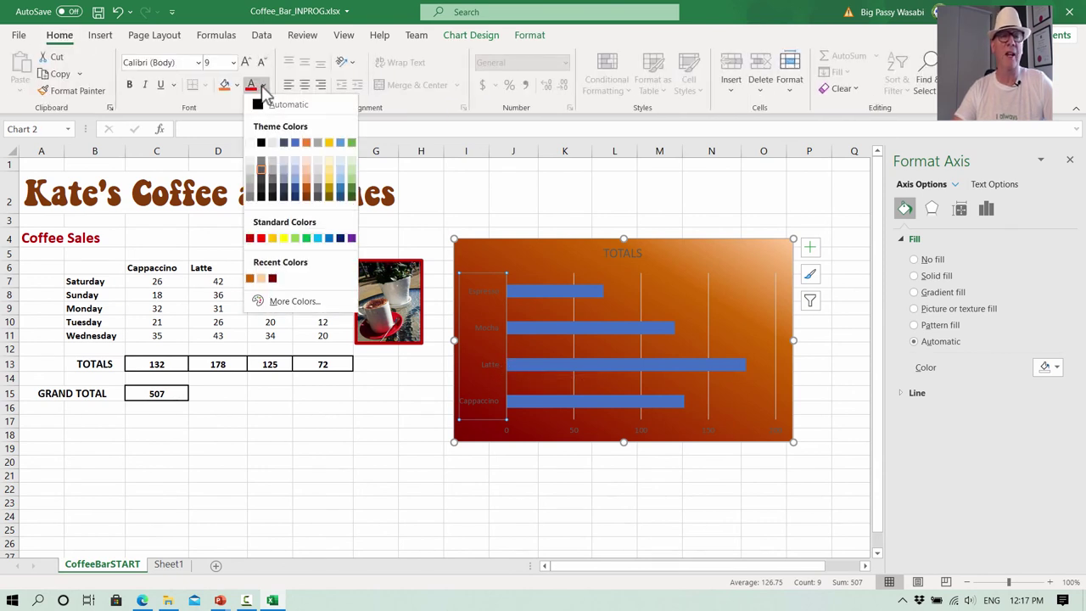
left_click(251, 142)
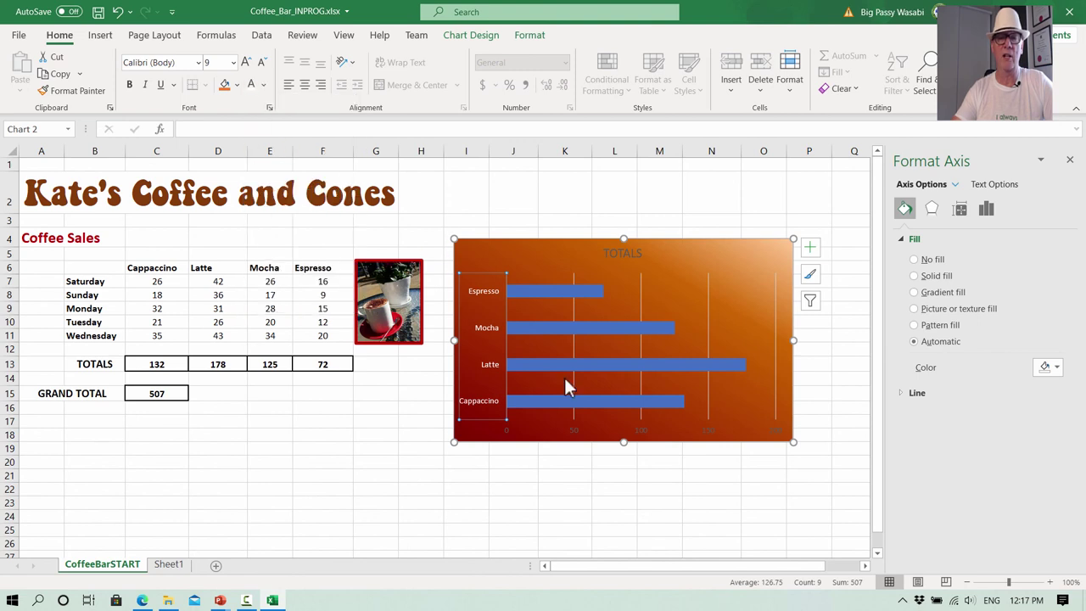
left_click(579, 435)
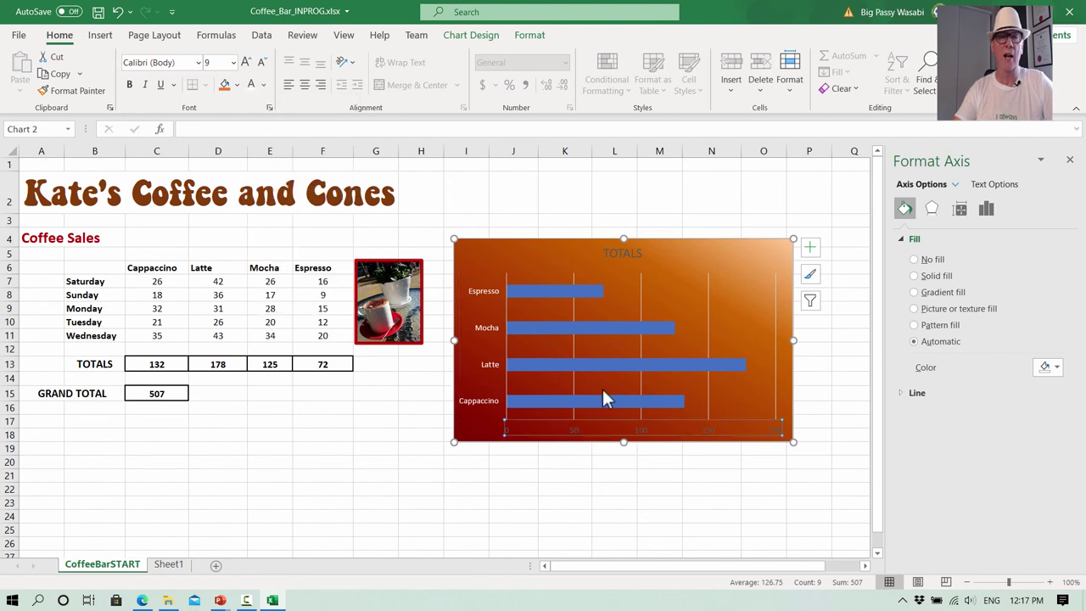
left_click(252, 85)
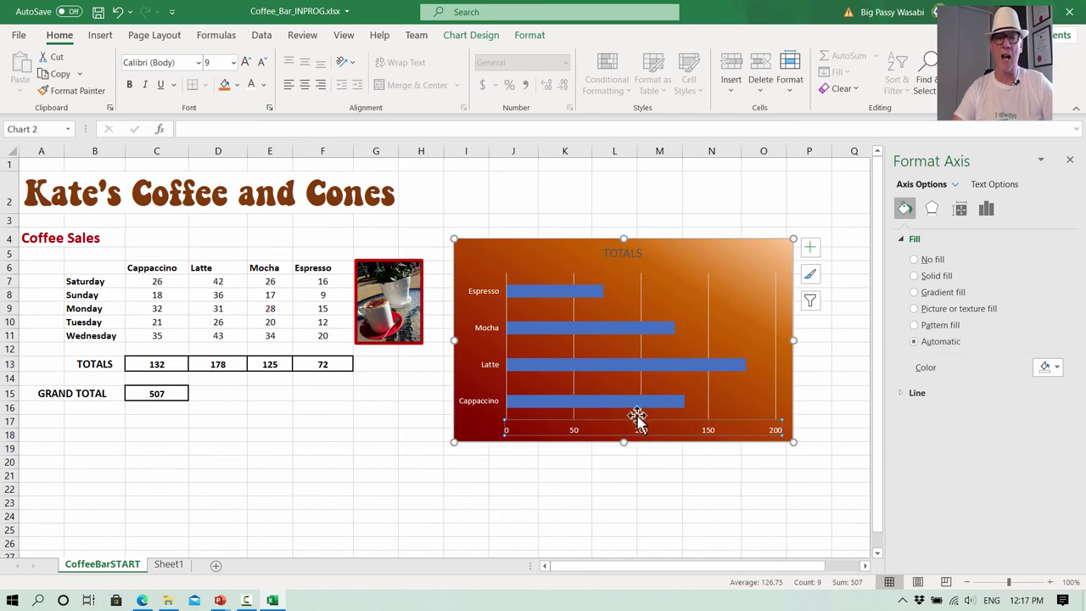
left_click(553, 435)
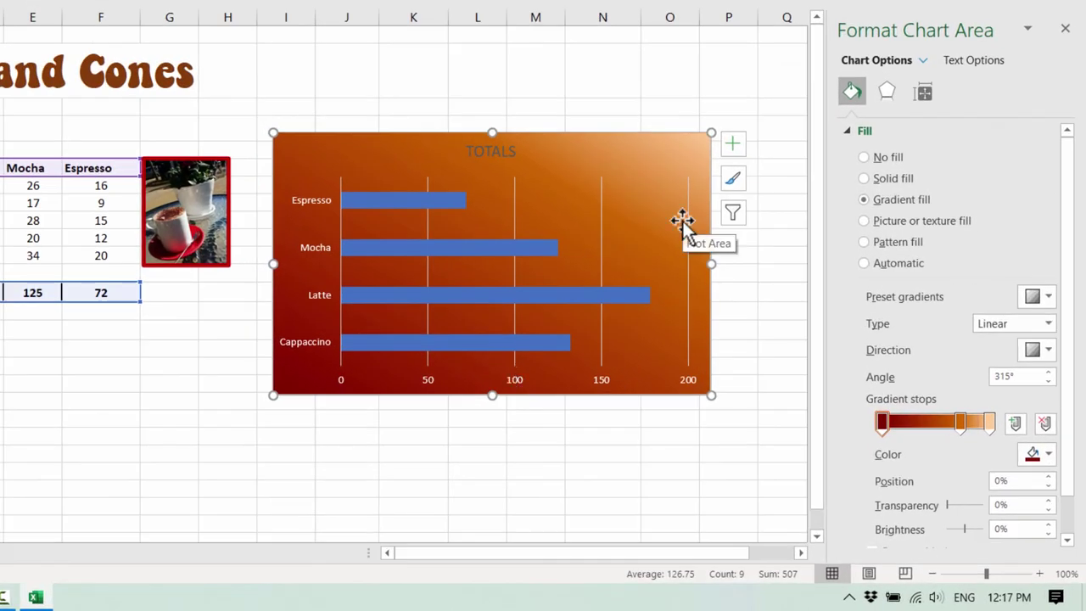
left_click(732, 143)
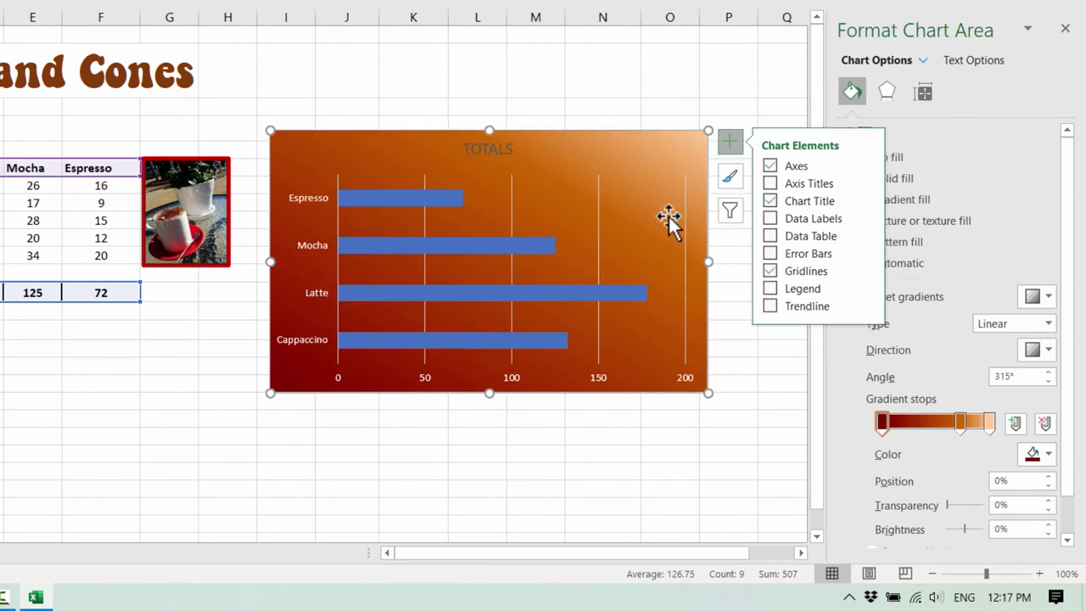
left_click(436, 380)
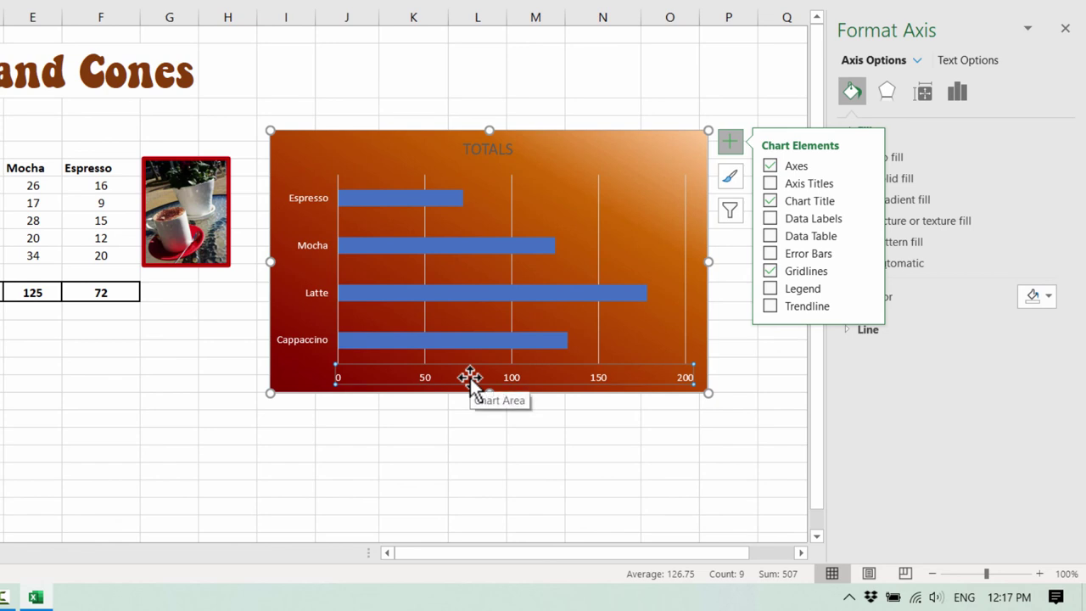
right_click(471, 379)
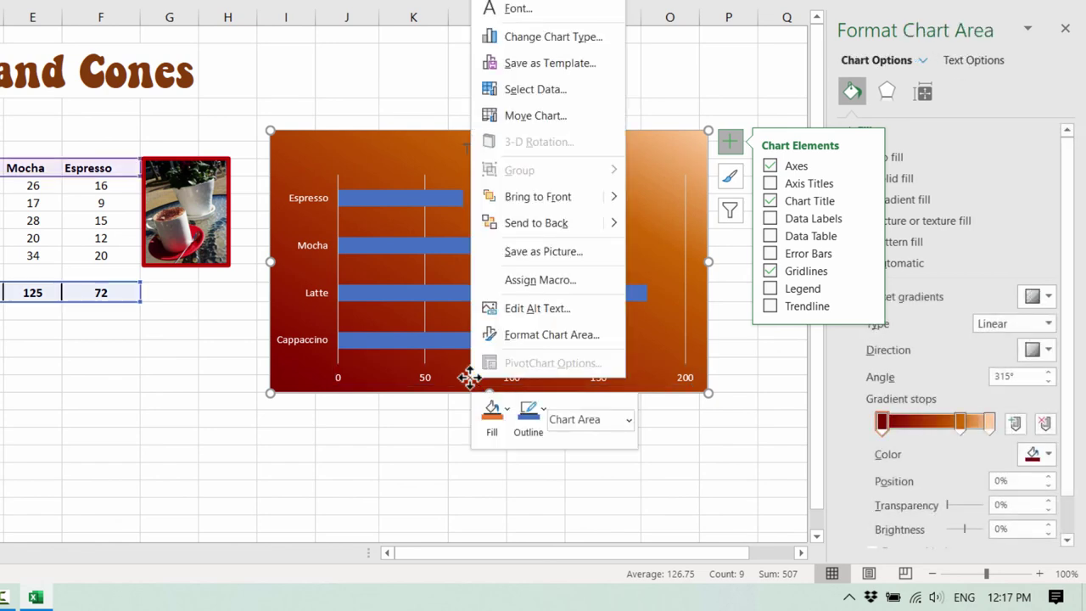
left_click(543, 334)
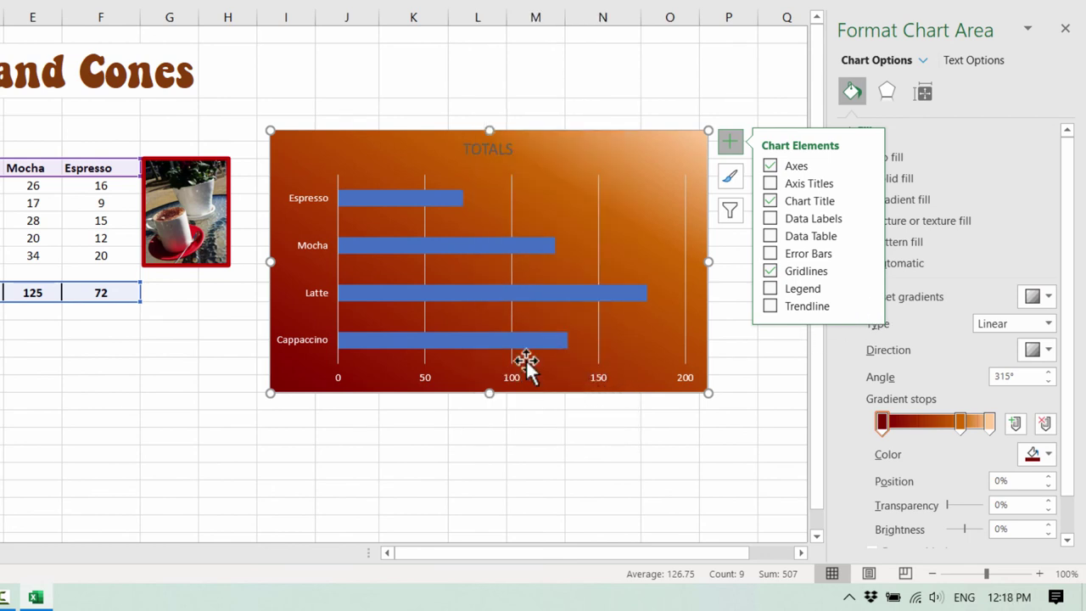
left_click(518, 386)
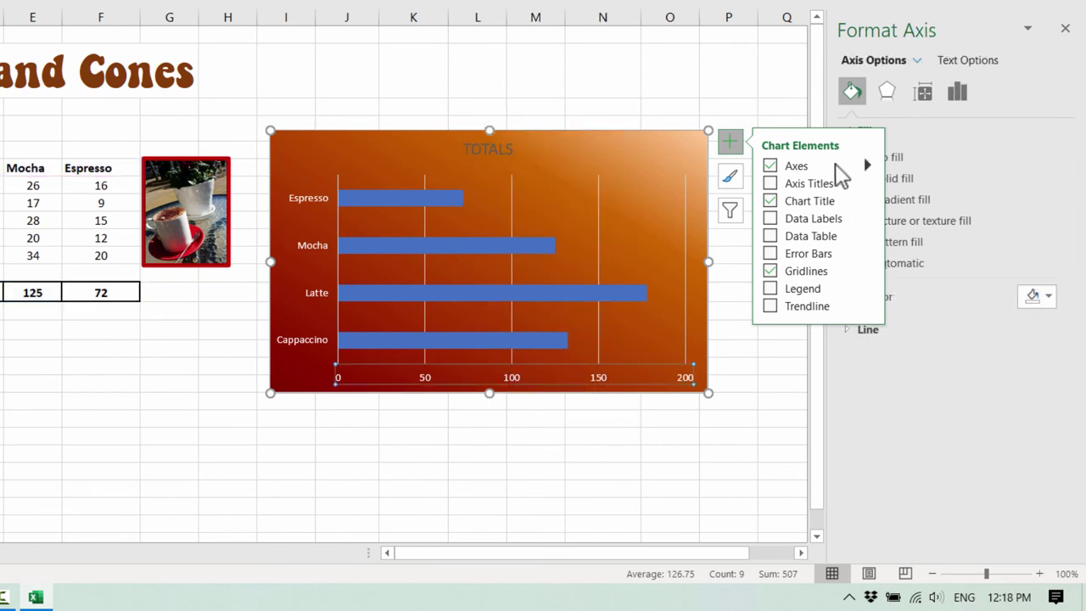
left_click(718, 100)
left_click(523, 380)
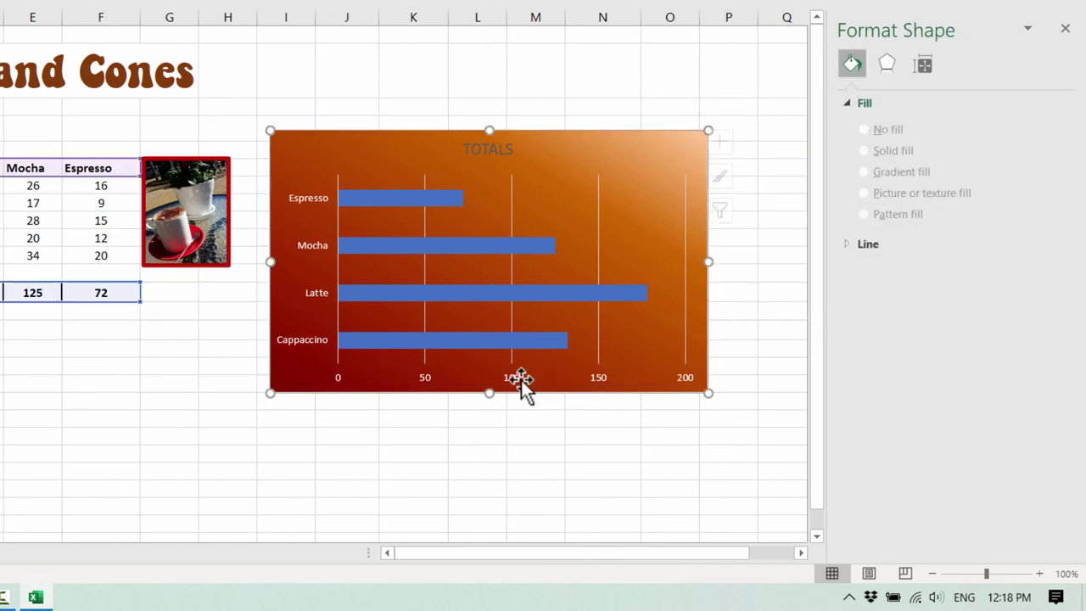
left_click(512, 381)
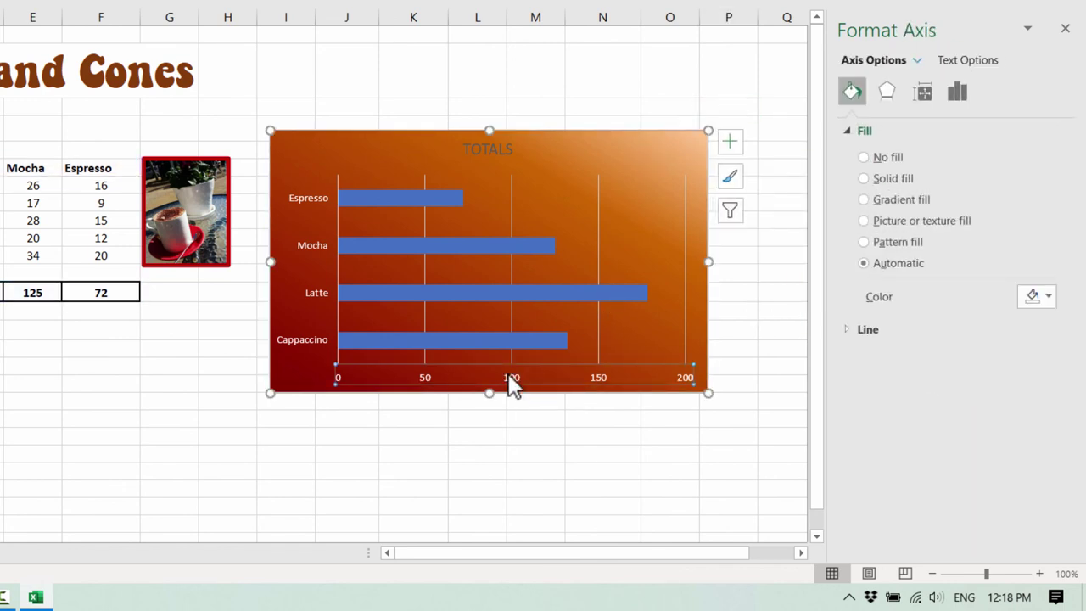
right_click(511, 386)
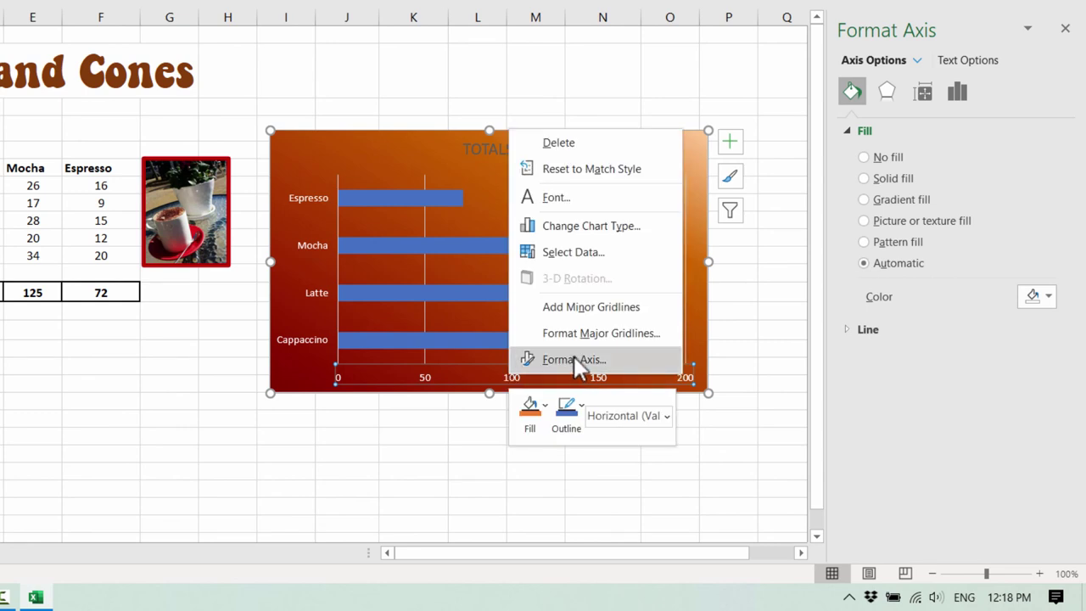
left_click(338, 373)
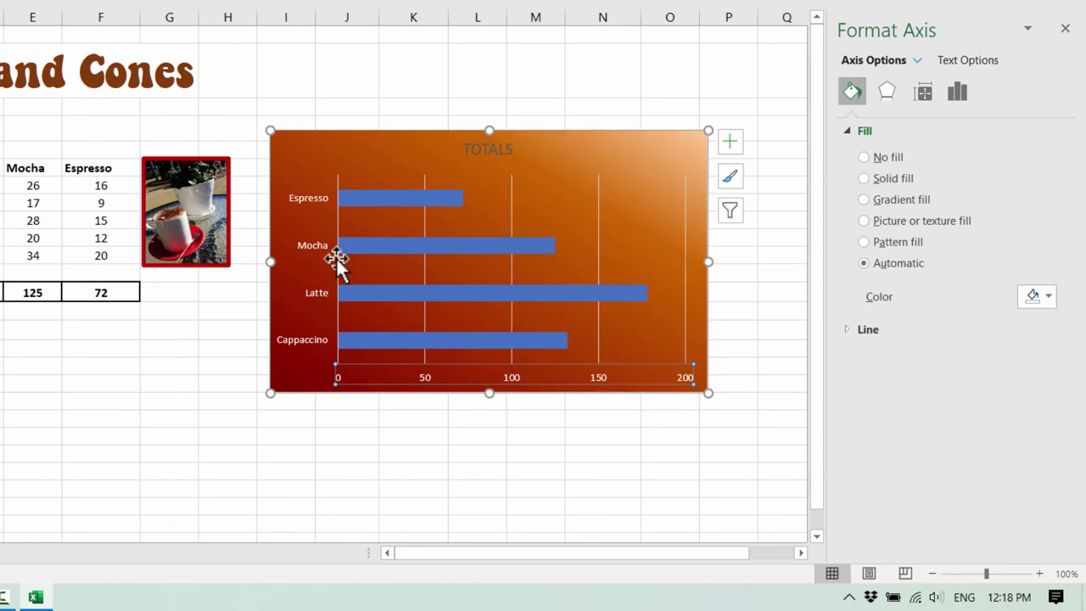
left_click(352, 242)
left_click(434, 386)
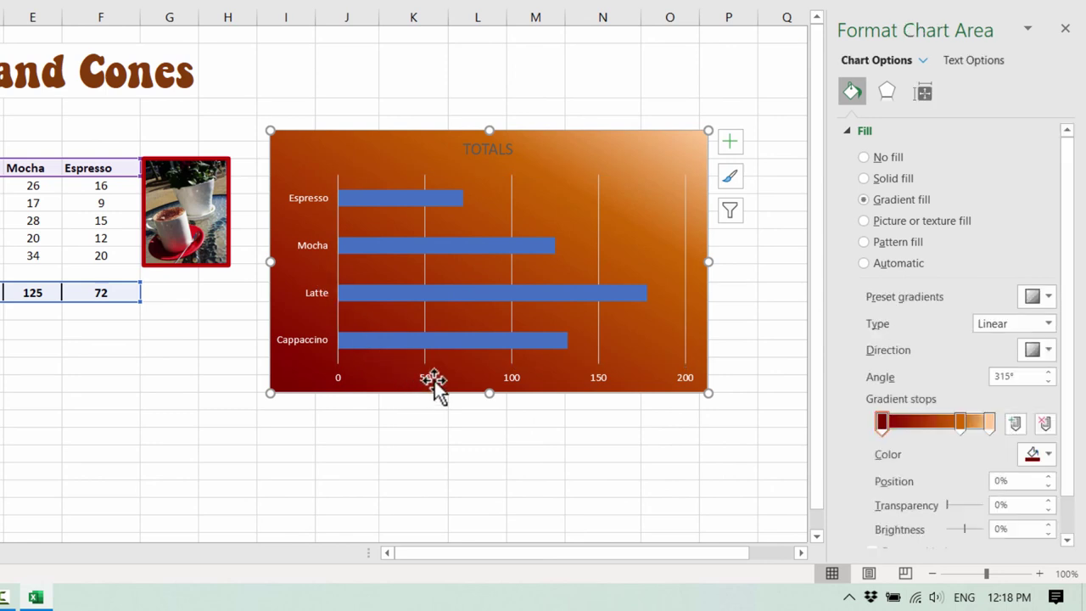
Open the formatting options of the horizontal value axis and set its major unit to 20.
left_click(432, 378)
right_click(432, 378)
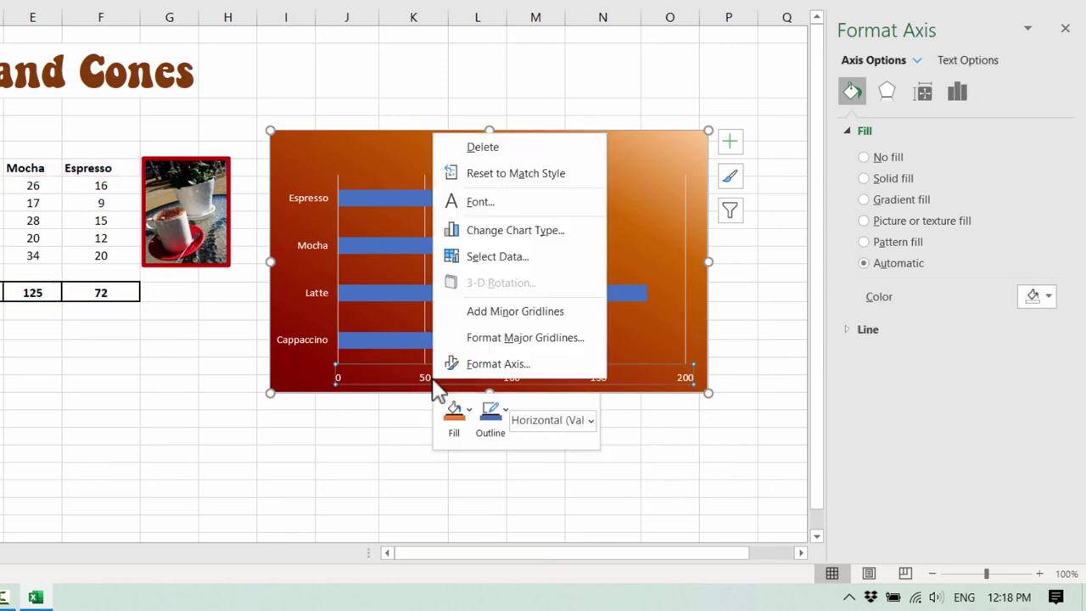
left_click(497, 364)
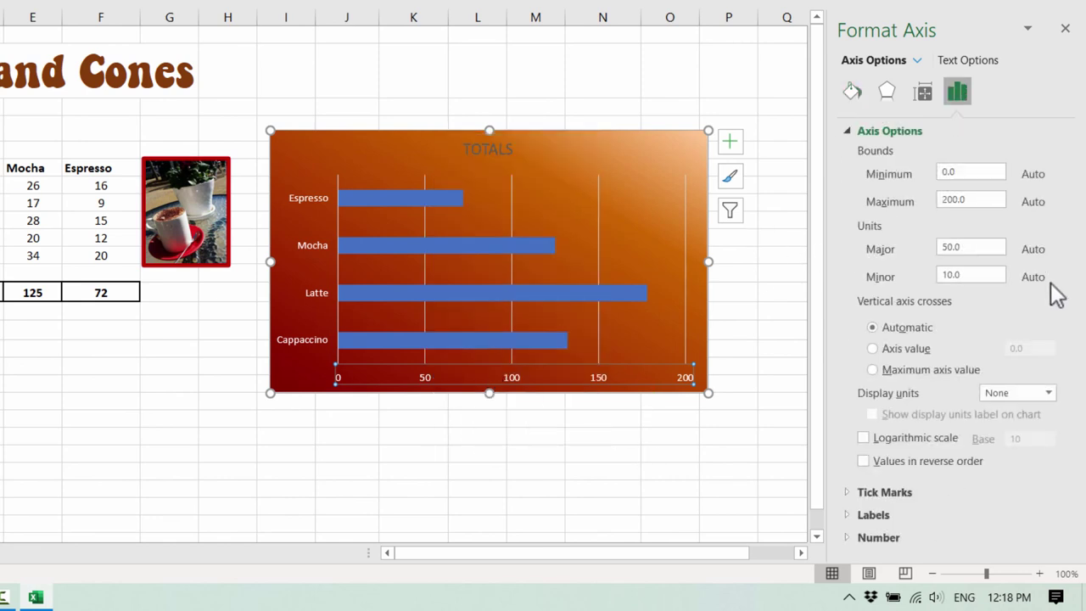
left_click(956, 244)
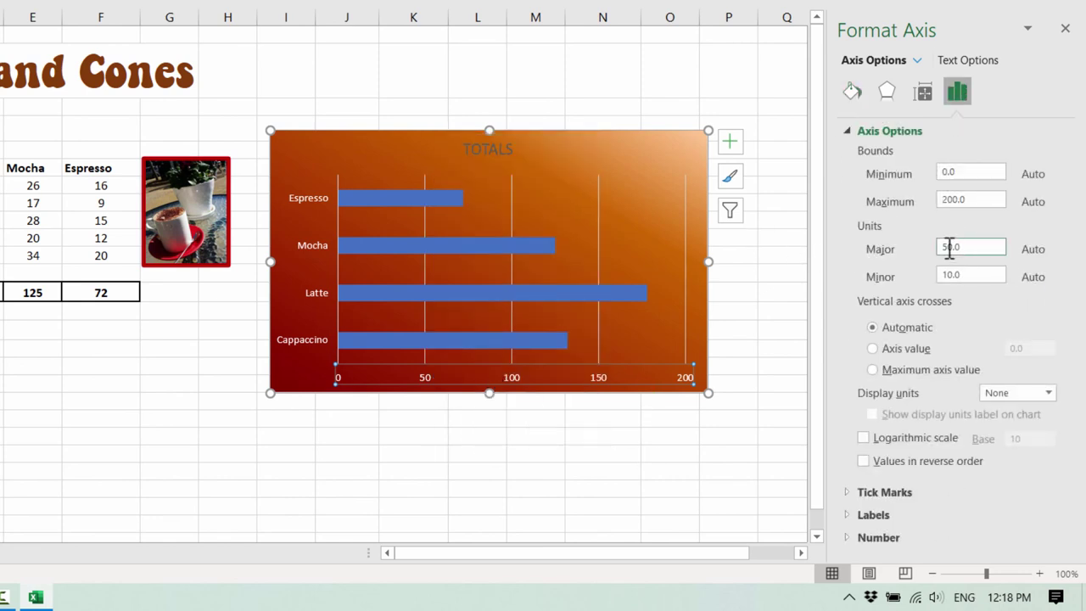
key("BackSpace")
type("2")
left_click(781, 332)
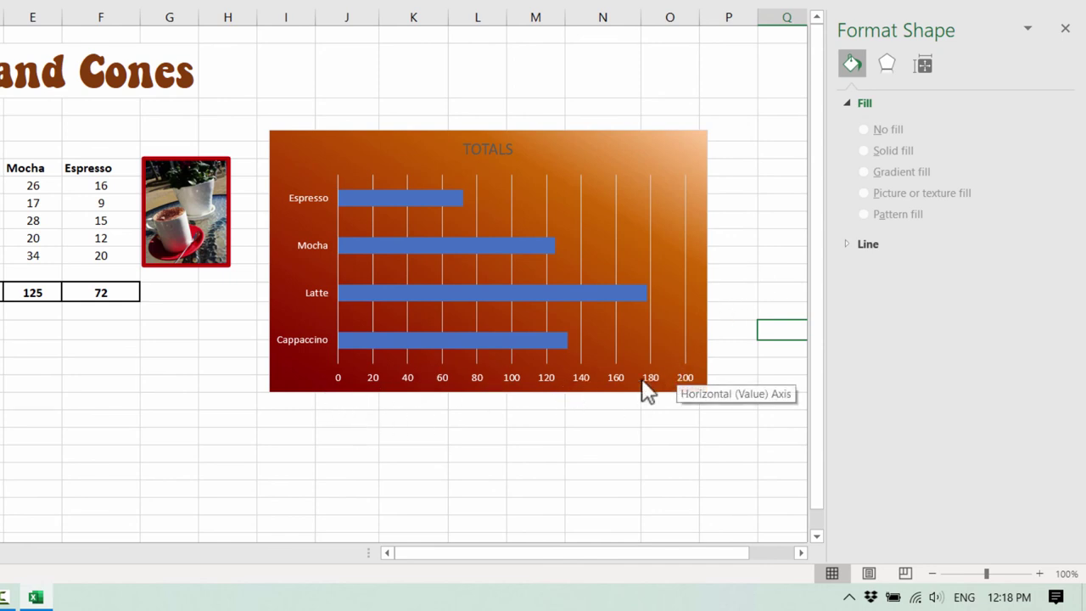
Add axis titles to the chart and make the horizontal axis title's text white.
left_click(623, 359)
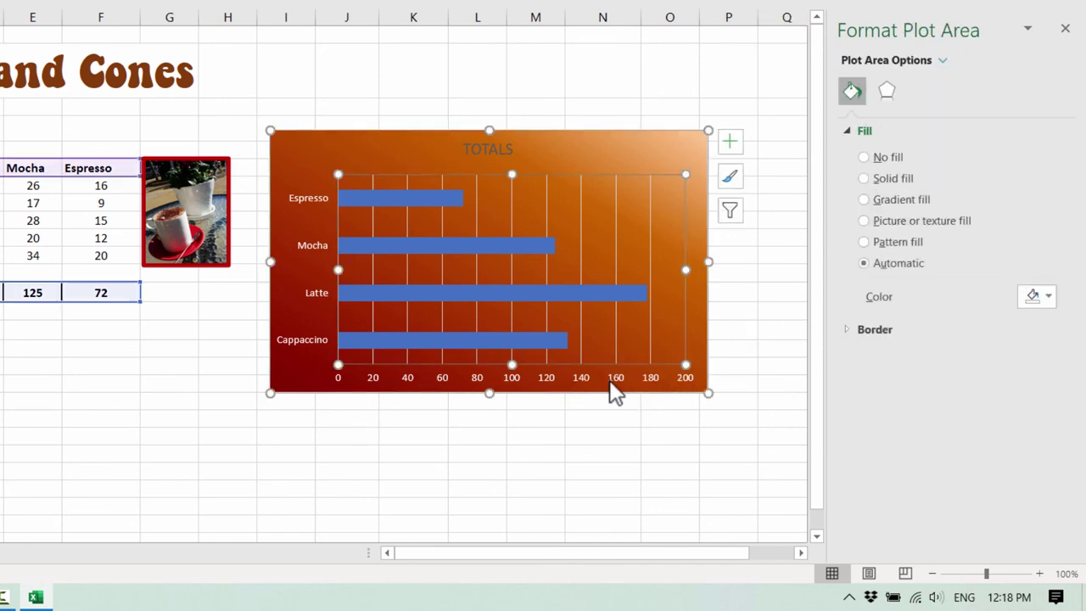
left_click(606, 139)
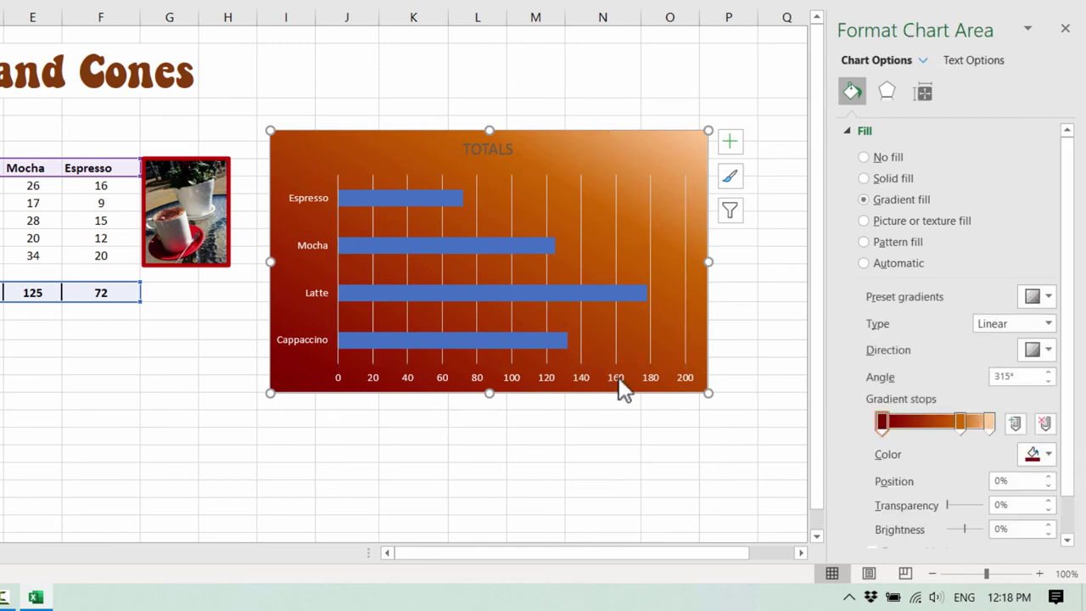
left_click(735, 144)
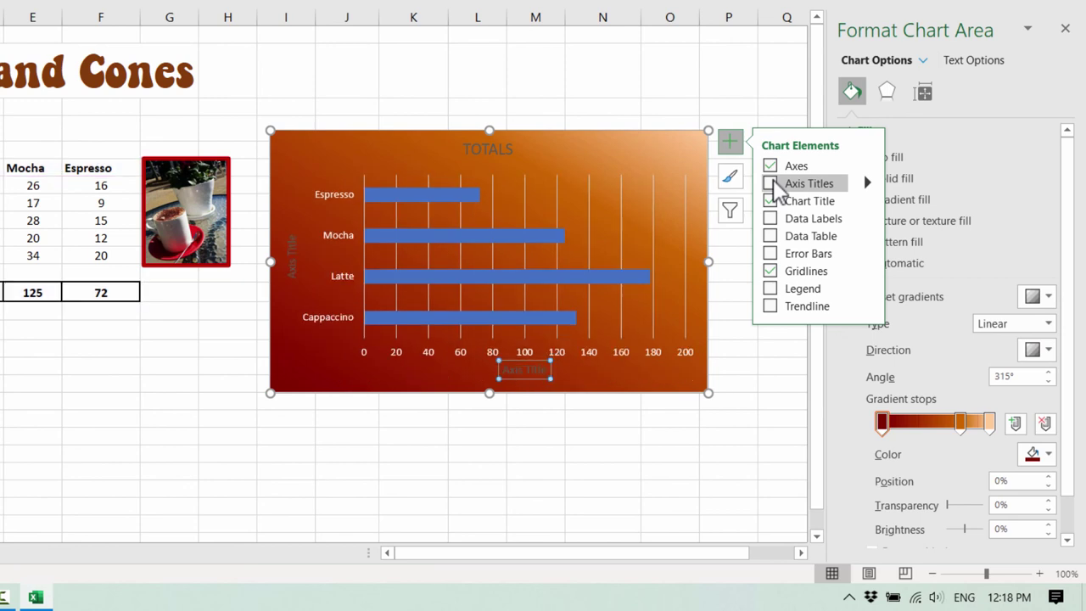
left_click(772, 185)
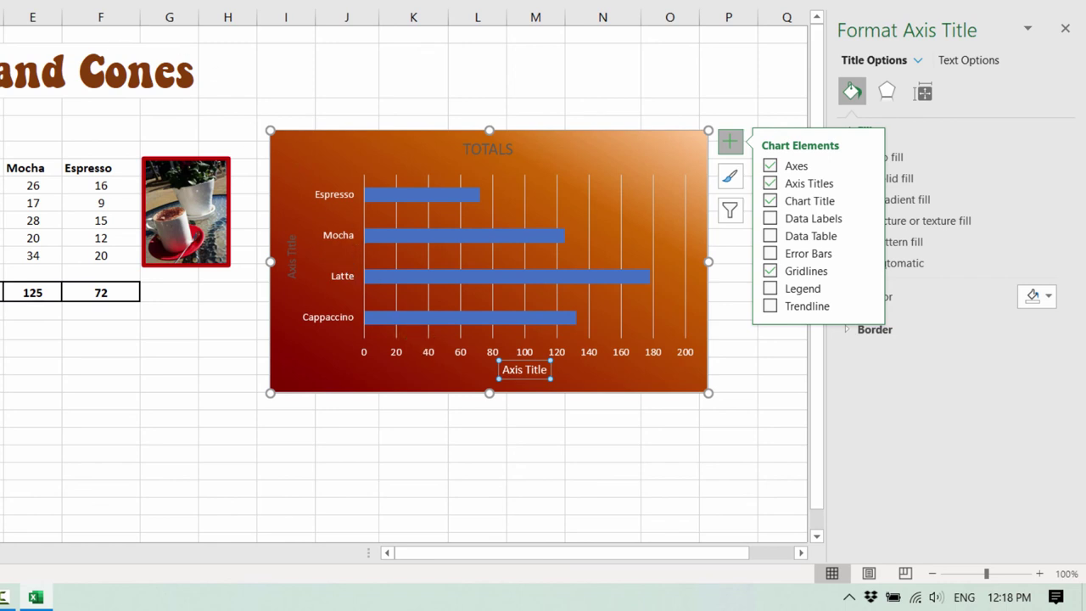
Replace the placeholder text of the horizontal axis title with "Number".
left_click(536, 374)
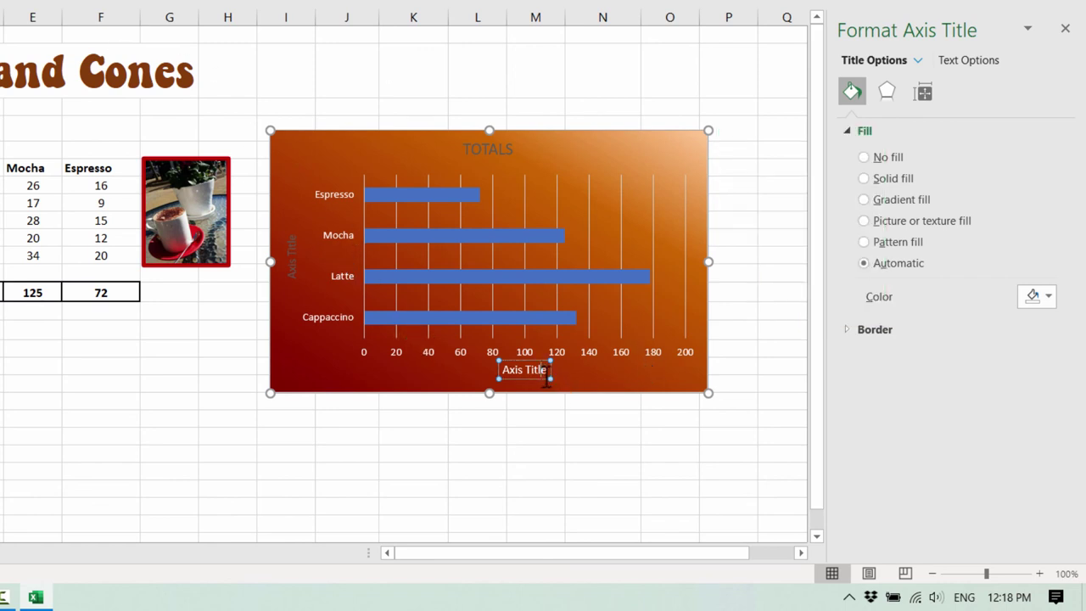
scroll(634, 384, "down", 10)
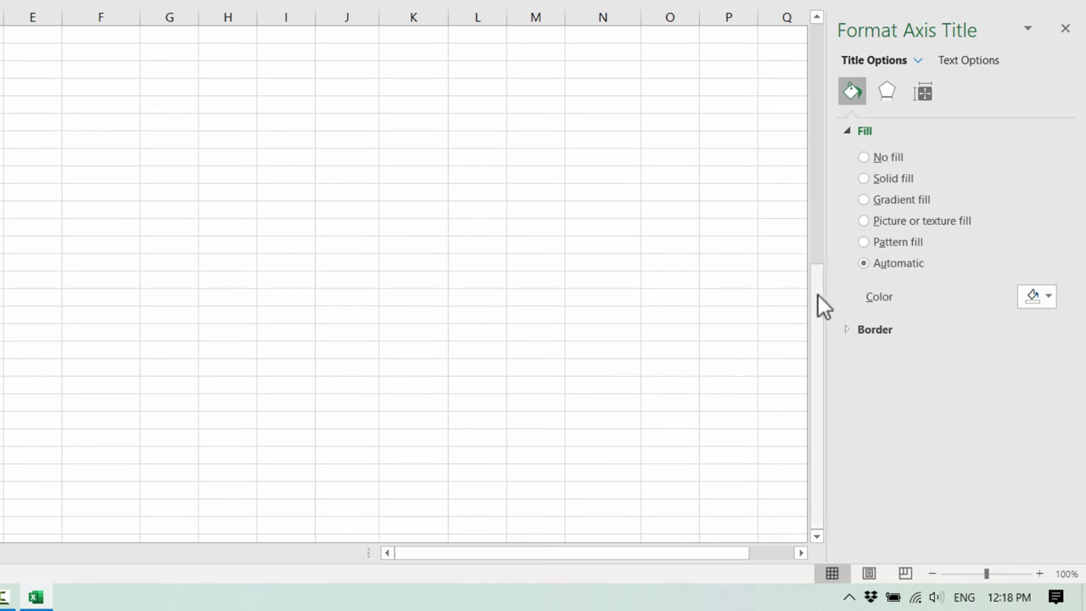
left_click_drag(817, 303, 837, 24)
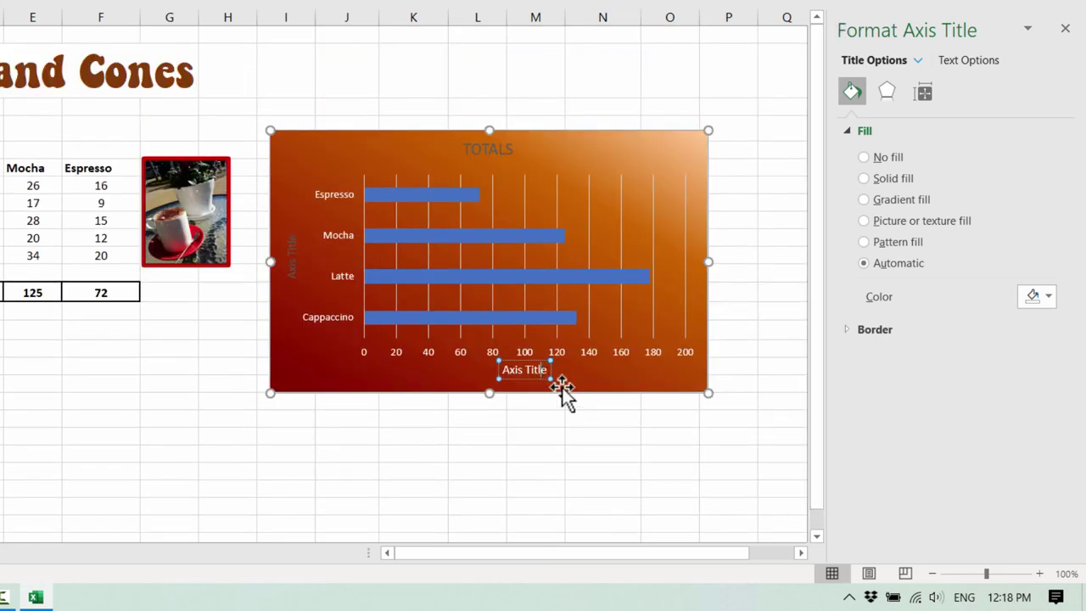
key("BackSpace")
key("BackSpace")
key("BackSpace")
key("BackSpace")
key("BackSpace")
key("BackSpace")
key("BackSpace")
key("BackSpace")
key("BackSpace")
key("BackSpace")
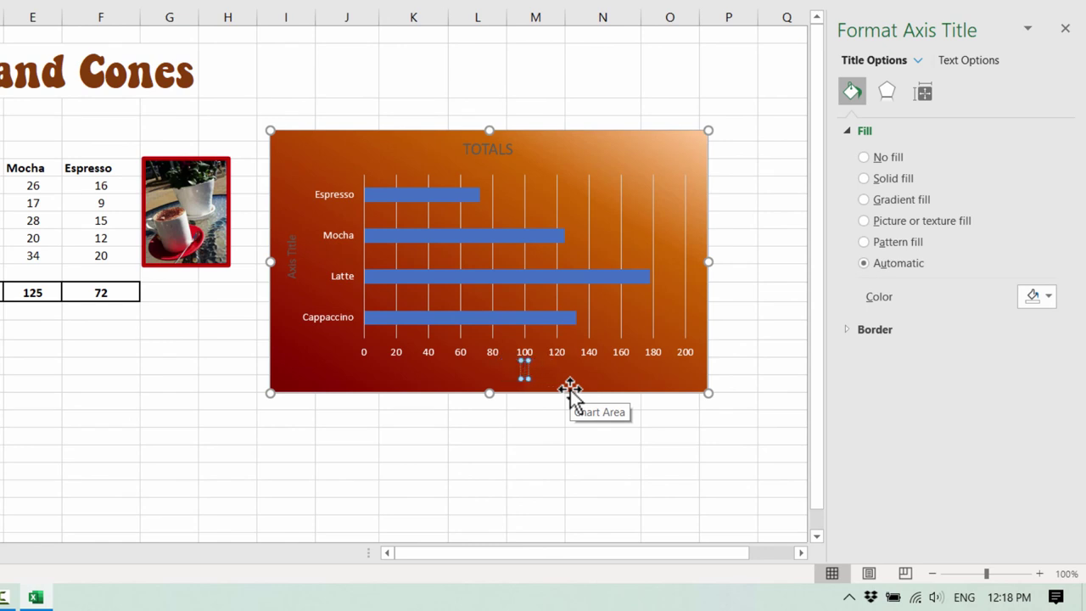
type("Number")
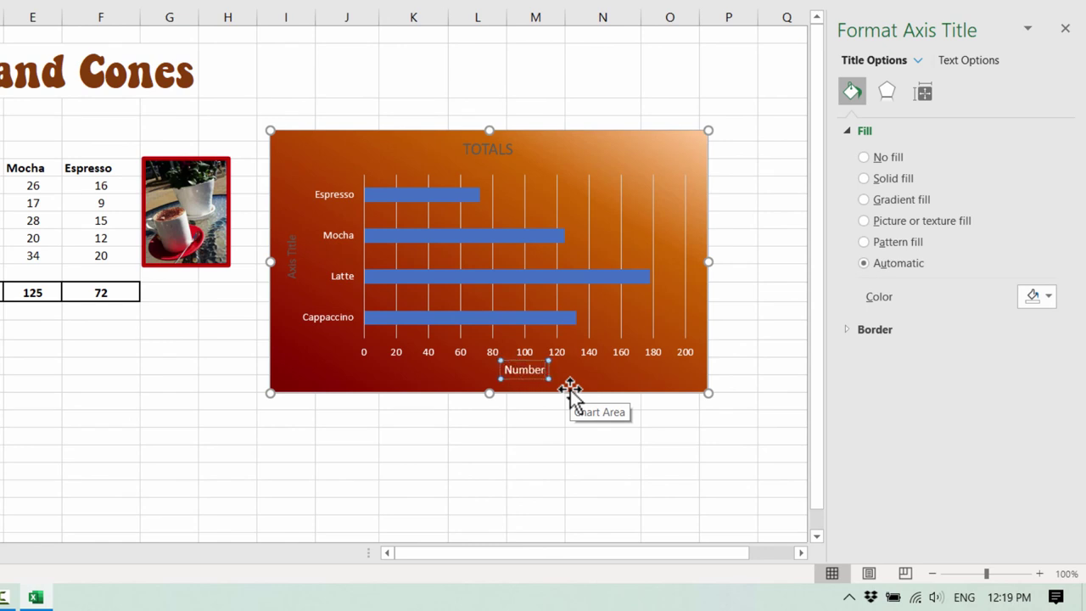
Complete the horizontal axis title so it reads "Number of Coffess Sold".
type(" of Coff")
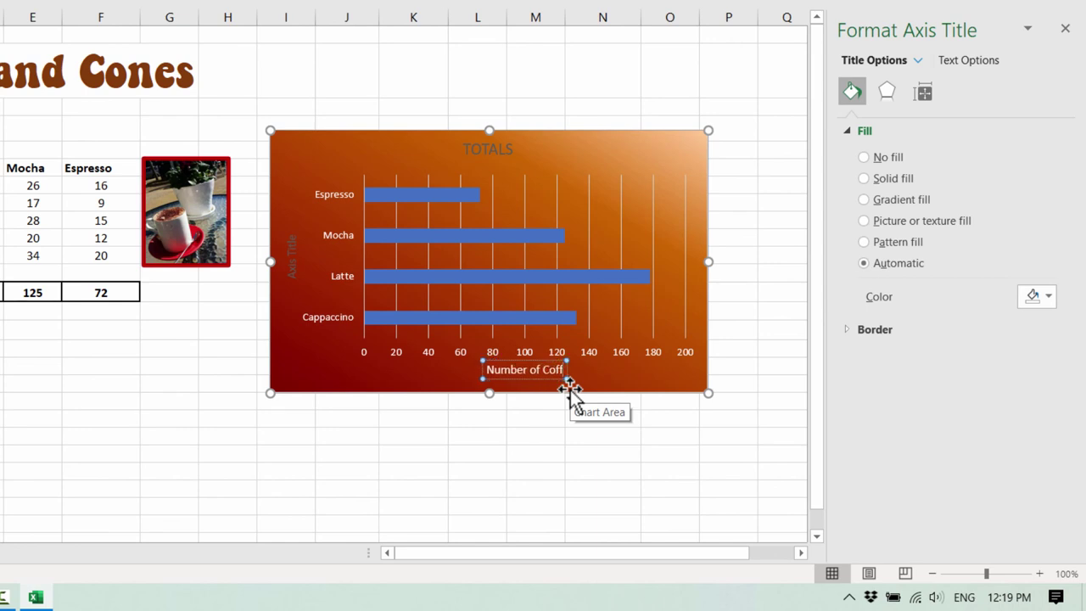
type("ess Sold")
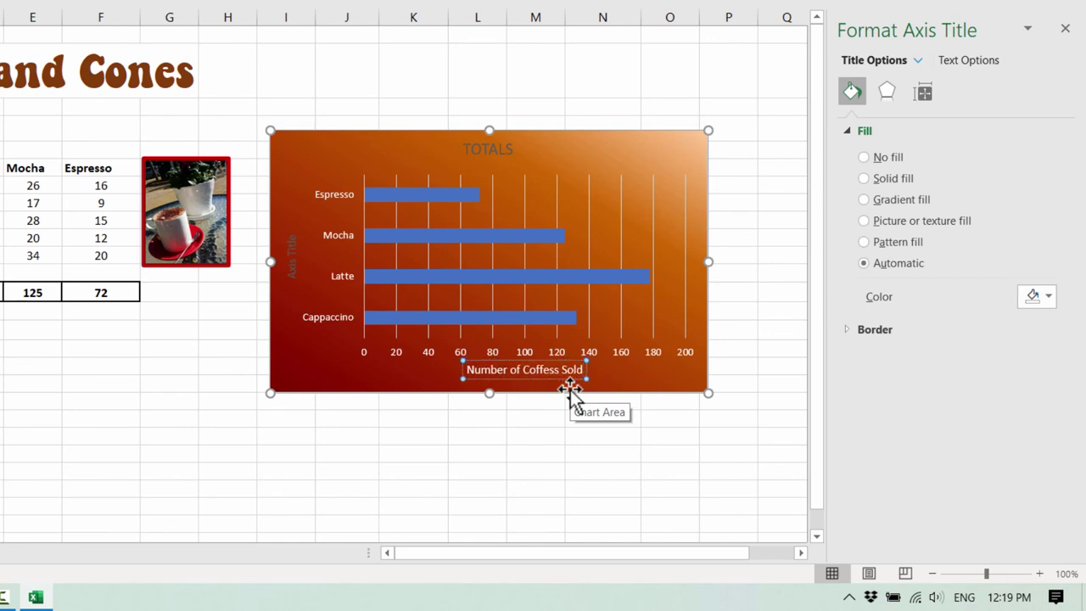
Select the "TOTALS" chart title and make its text white.
left_click(485, 149)
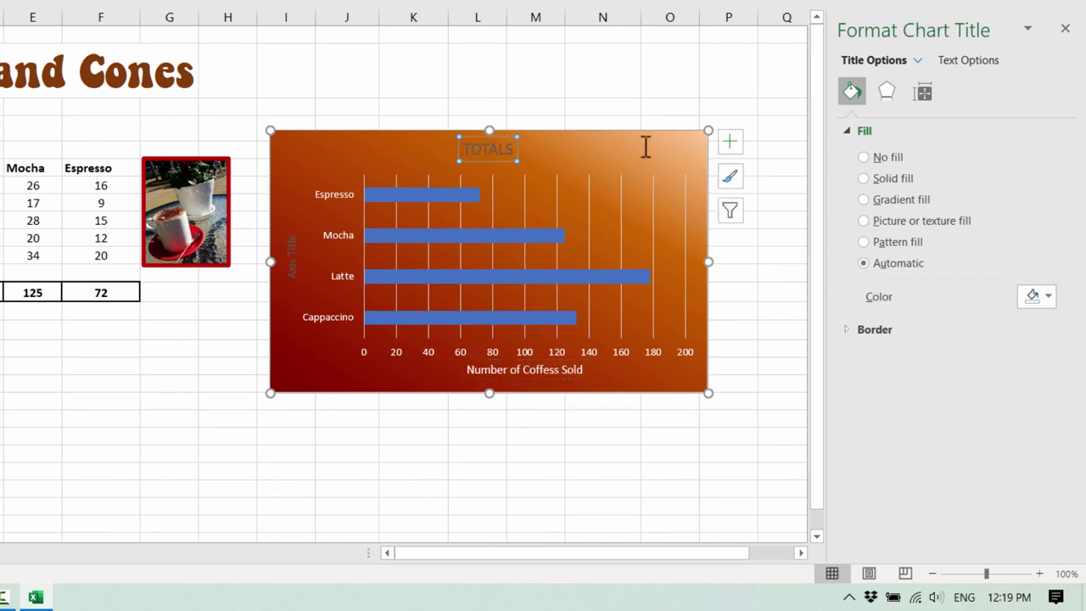
left_click(477, 154)
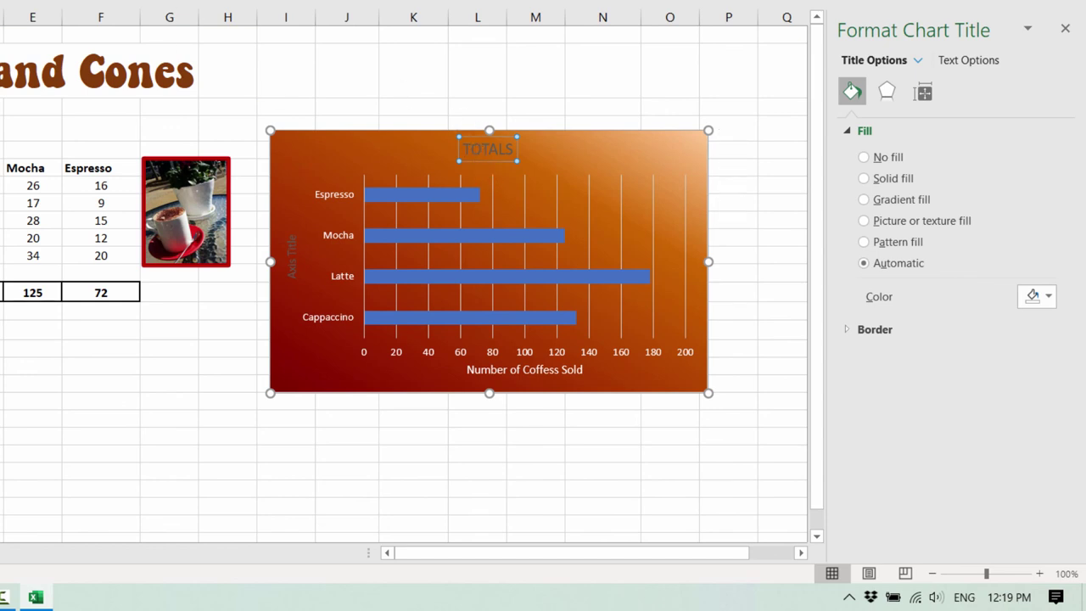
left_click(497, 139)
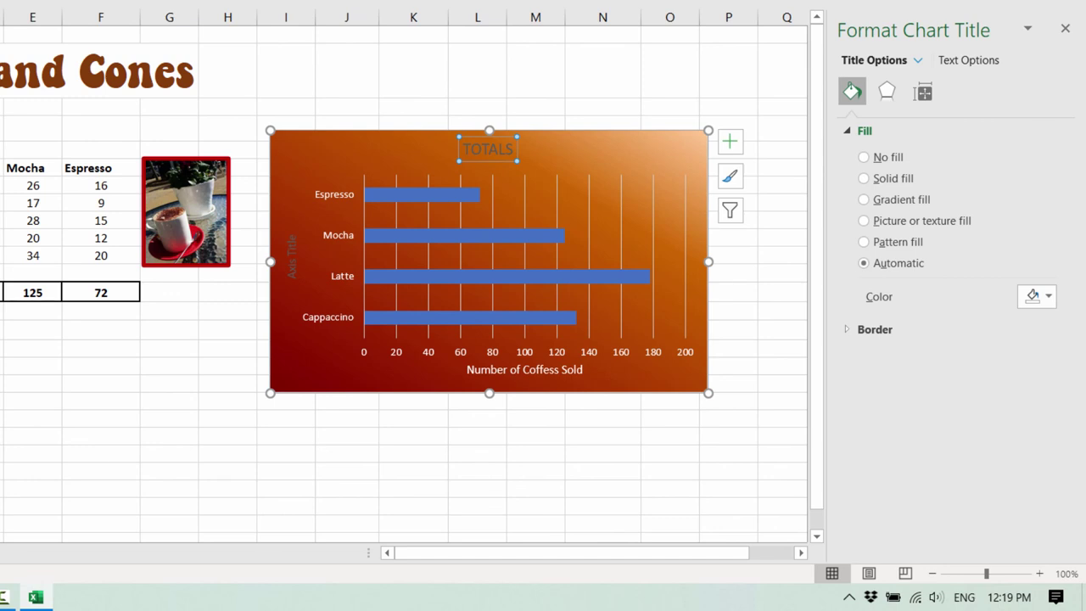
left_click(493, 145)
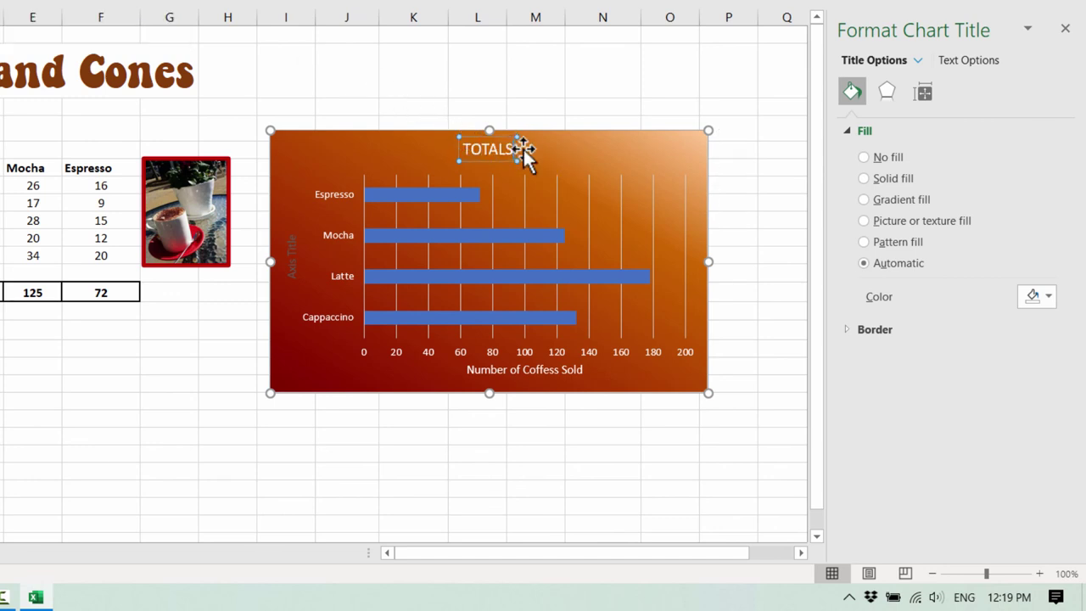
Replace the chart title's text with "Weekly Totals By Coffee Type".
key("BackSpace")
key("BackSpace")
key("BackSpace")
key("BackSpace")
key("BackSpace")
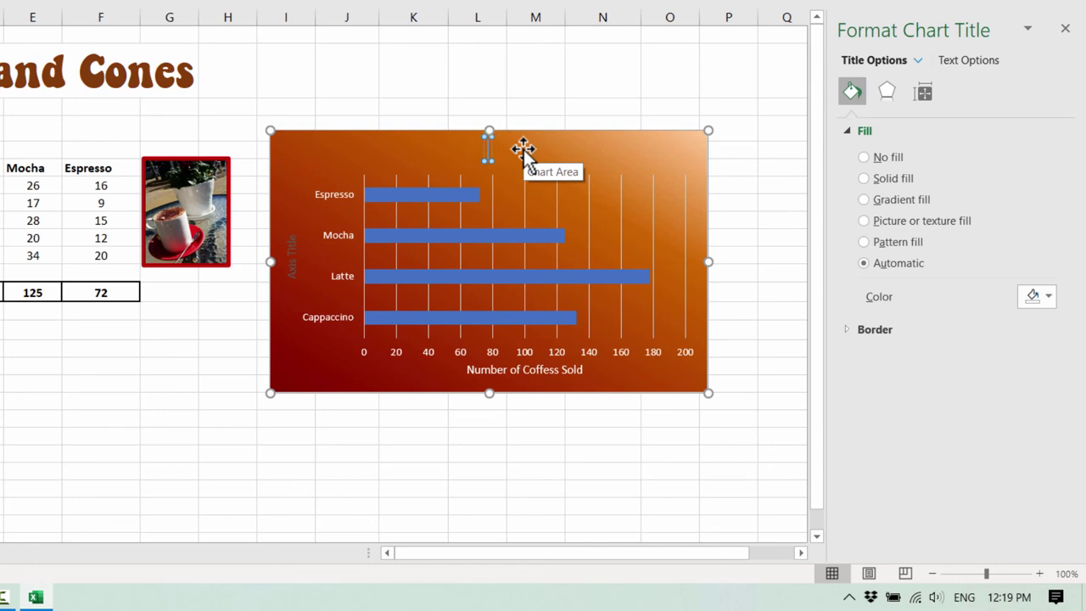
type("Weekly To")
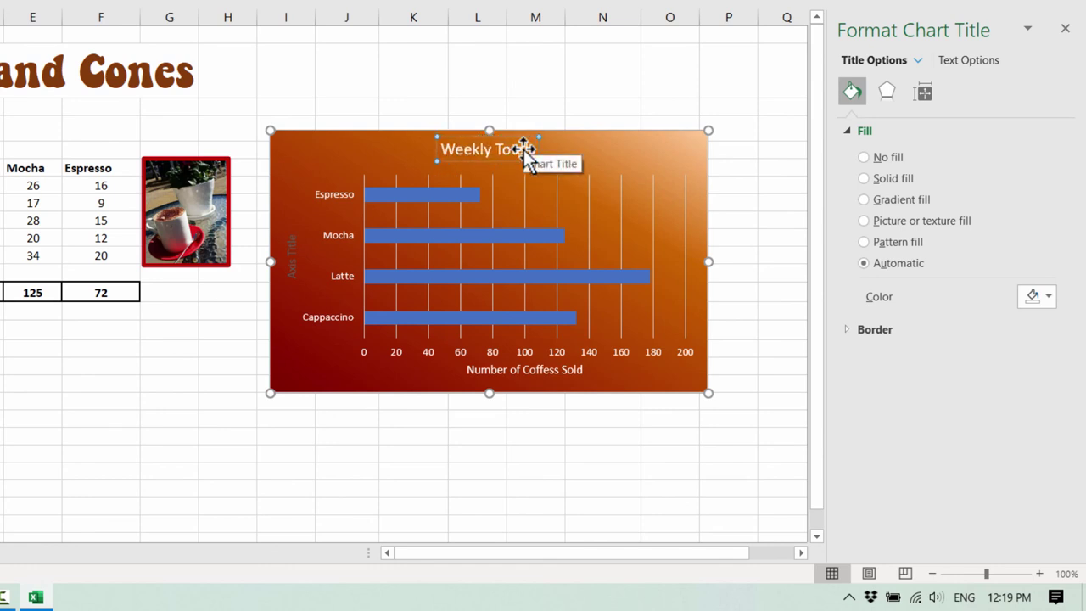
type("tals for Co")
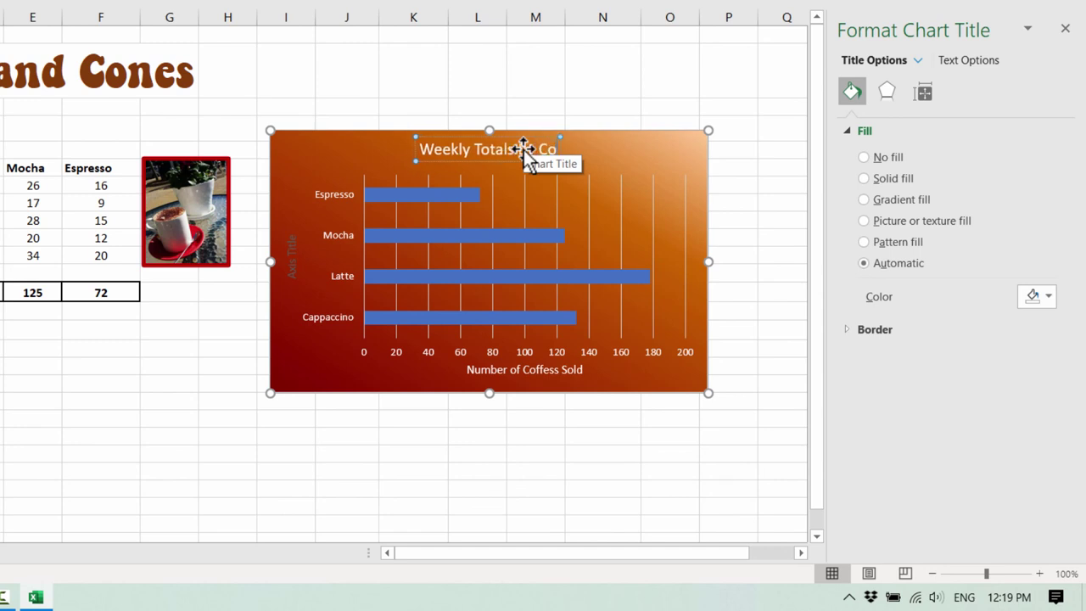
type("ffee Type")
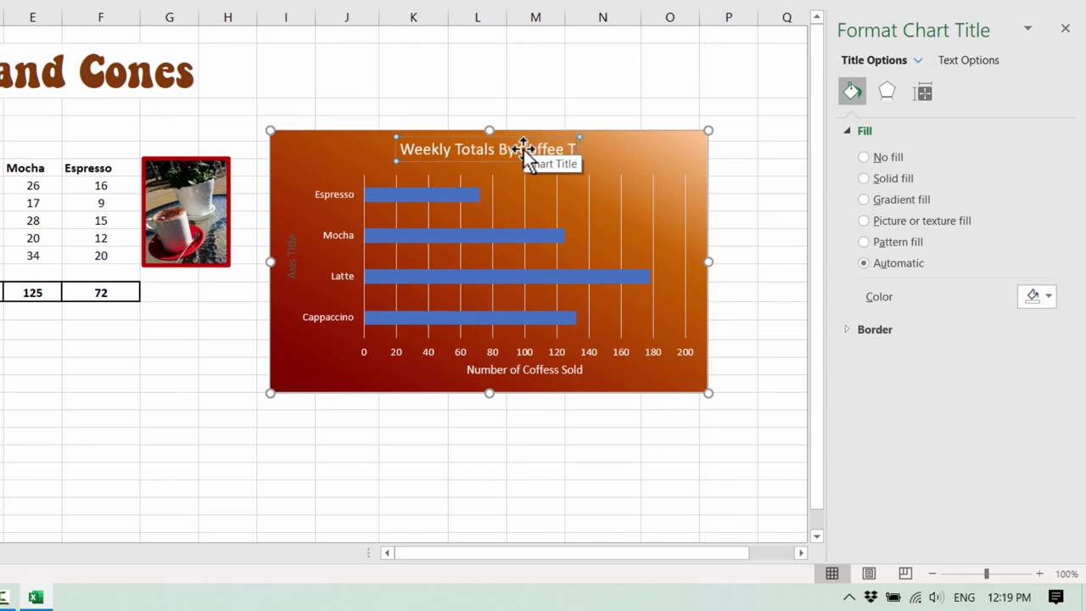
left_click(609, 206)
Set the chart title's font size to 18.
left_click(467, 141)
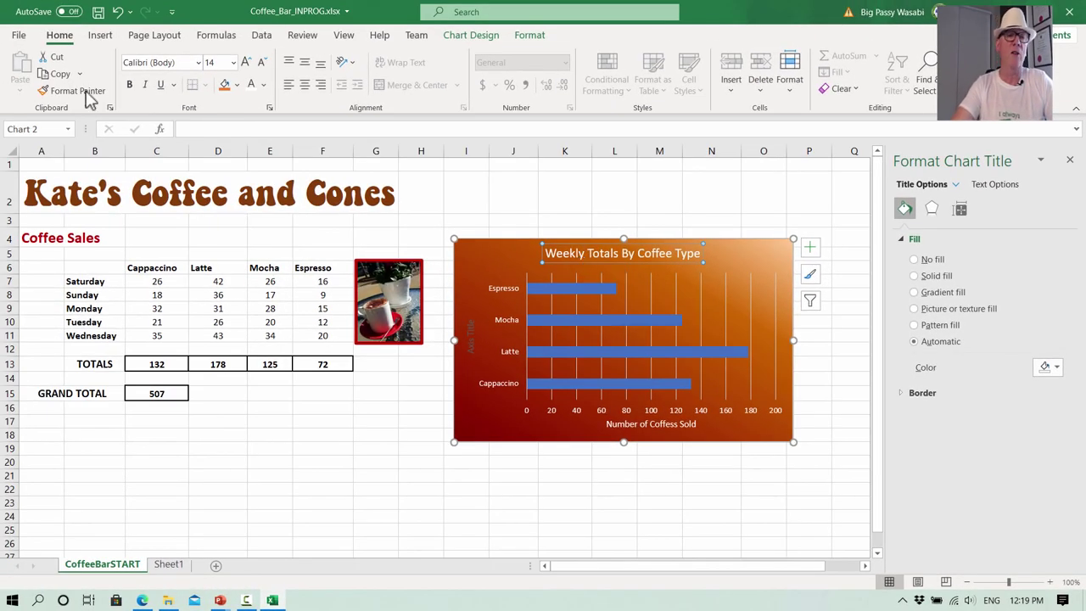
left_click(234, 63)
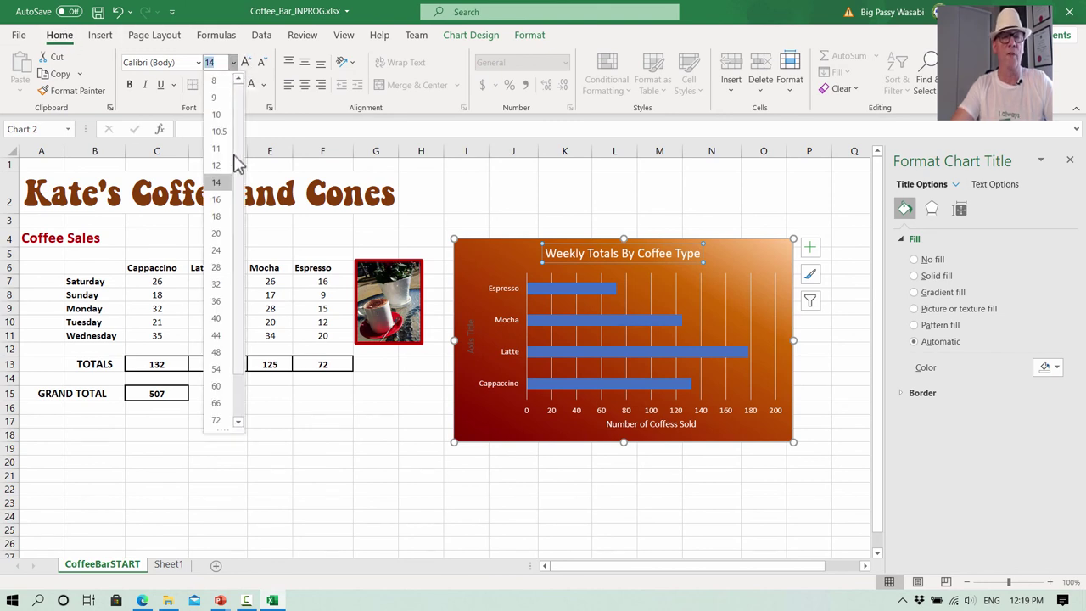
left_click(217, 218)
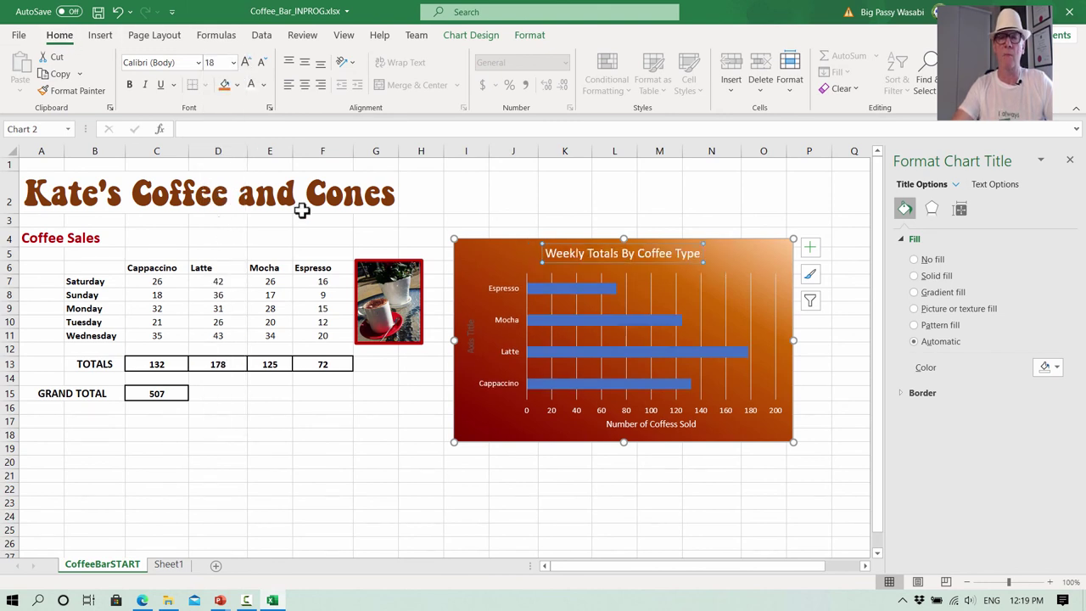
left_click(529, 201)
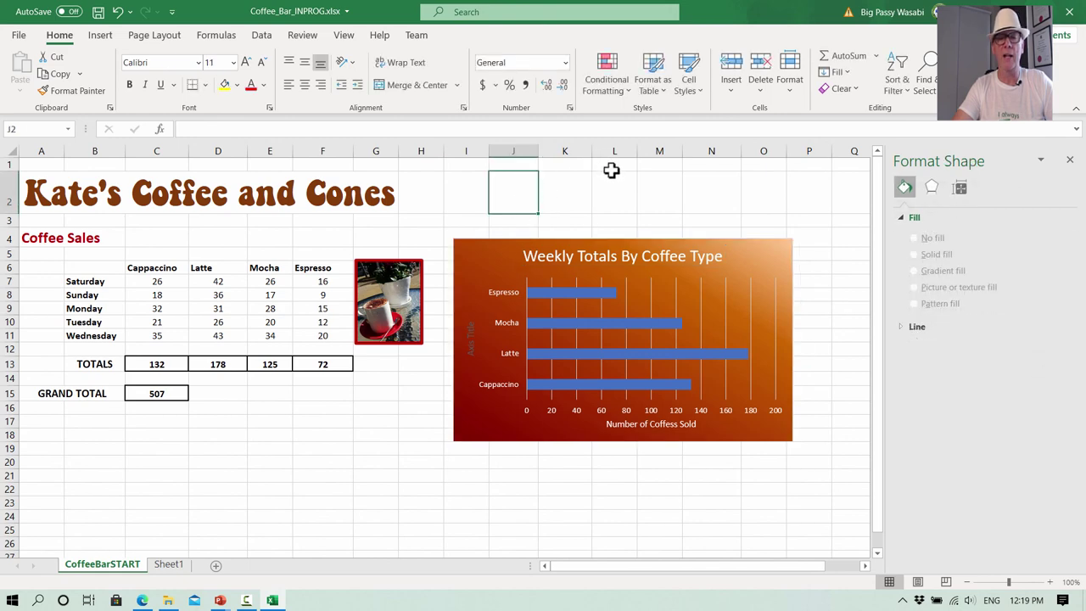
Give all the chart's bars a solid fill, trying yellow before settling on a dark orange from the theme colours.
left_click(582, 297)
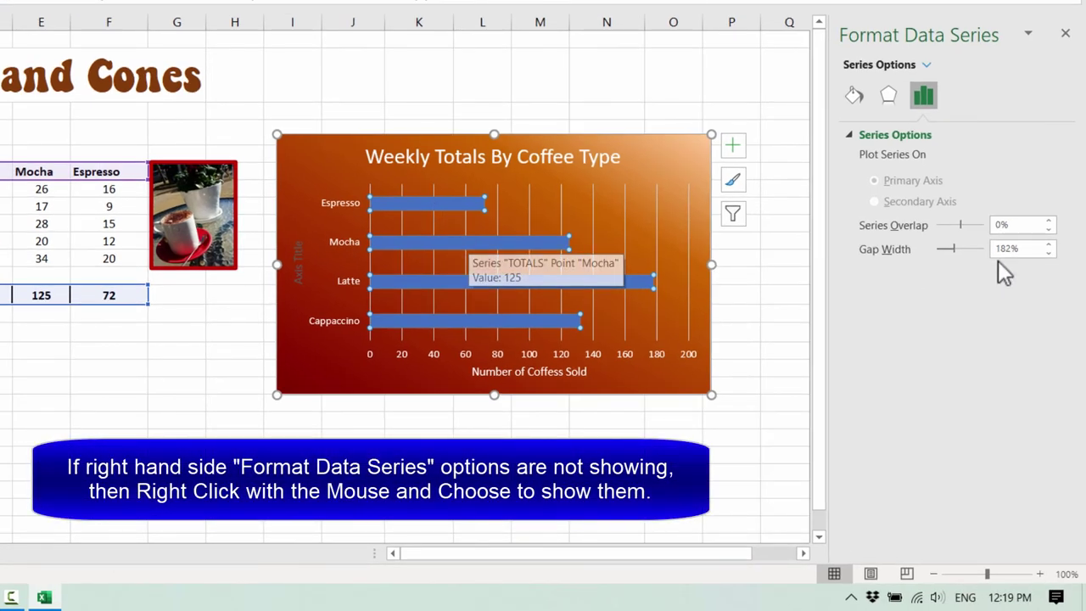
left_click(854, 96)
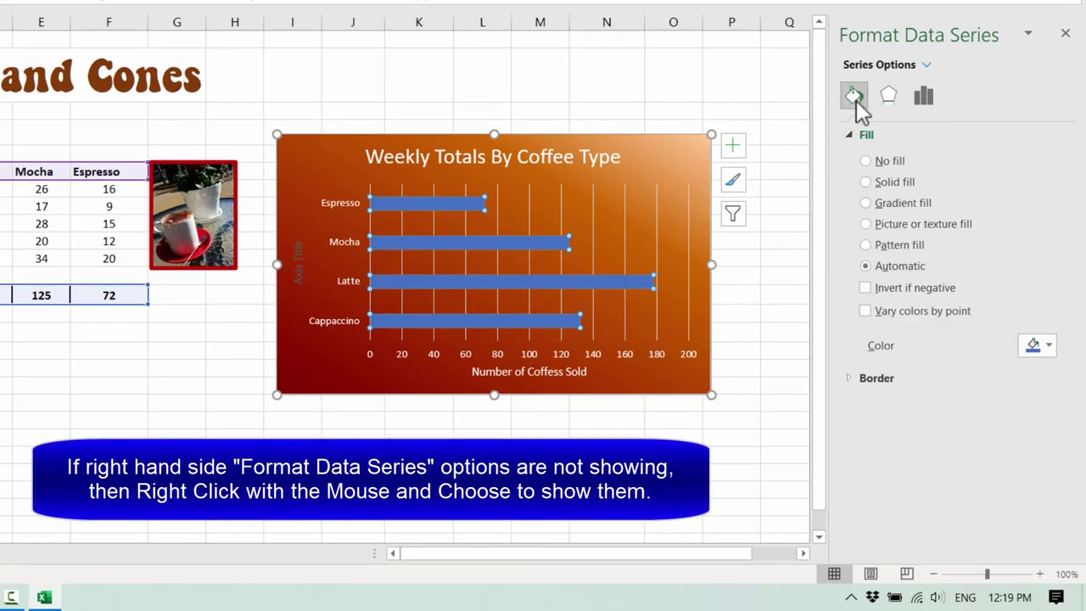
left_click(865, 182)
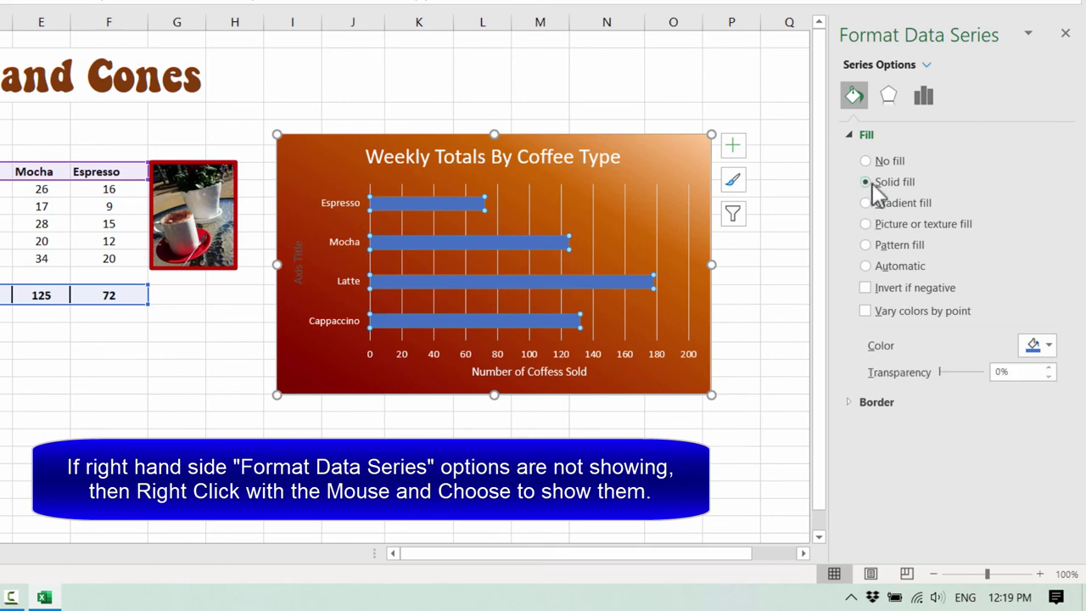
left_click(1049, 345)
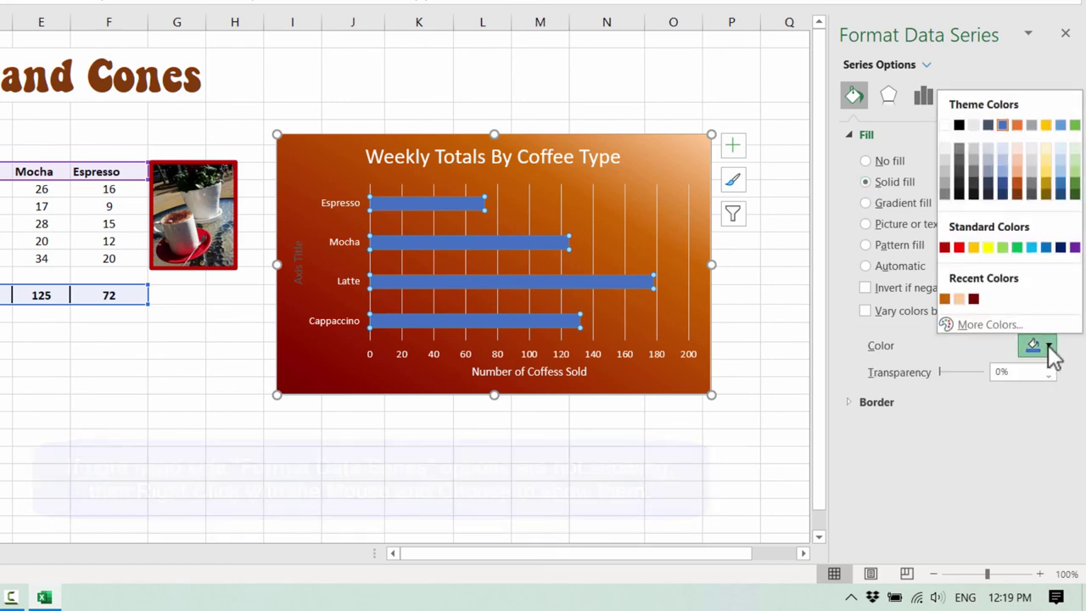
left_click(989, 248)
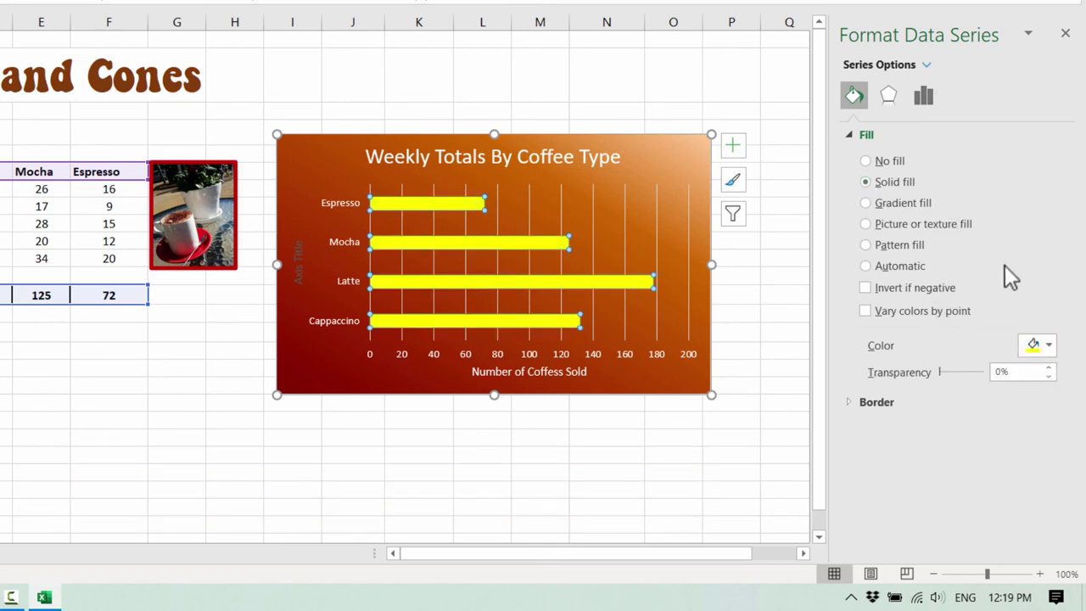
left_click(1050, 347)
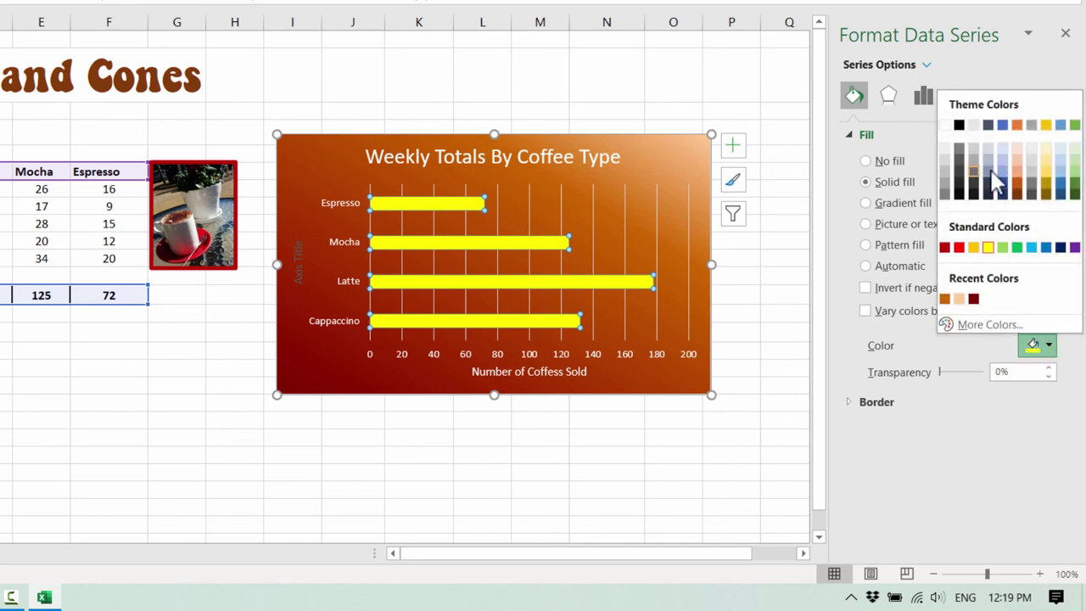
left_click(1018, 183)
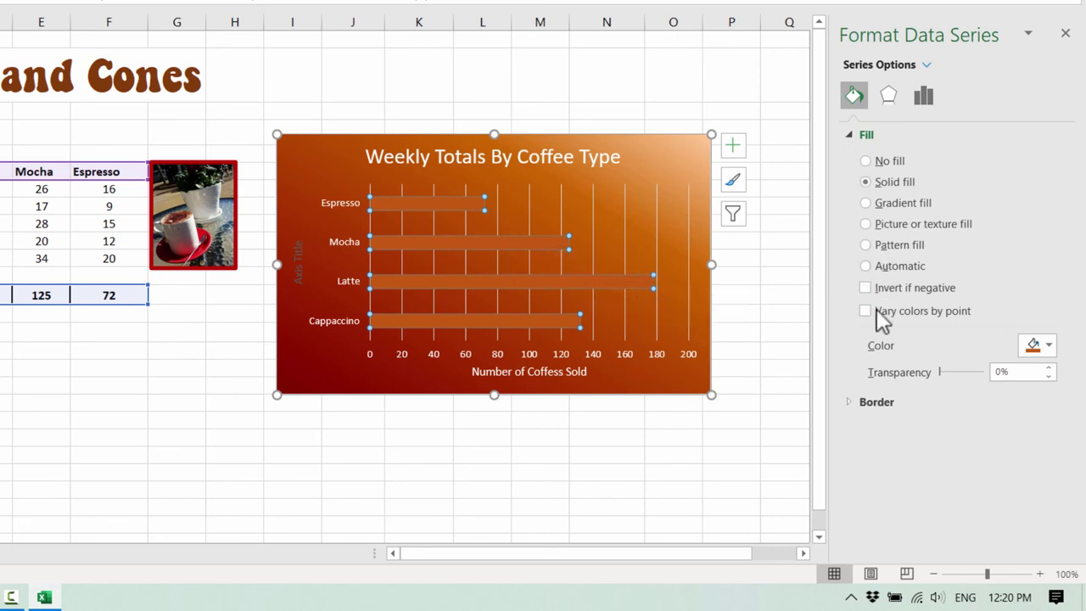
Add a solid black border with a width of 1 pt to all the bars.
left_click(849, 401)
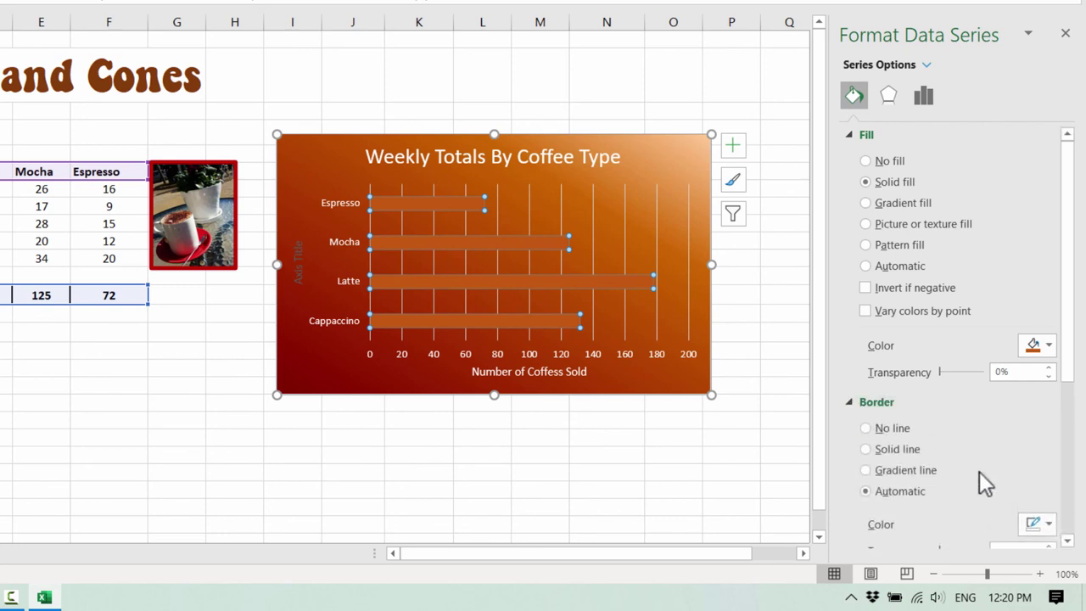
left_click(1046, 524)
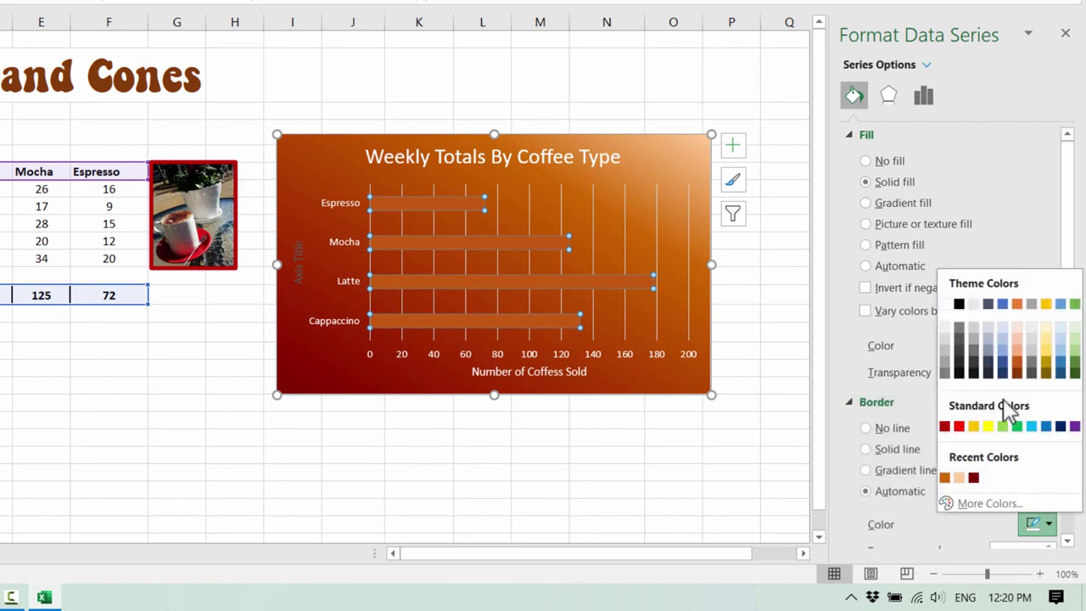
left_click(959, 302)
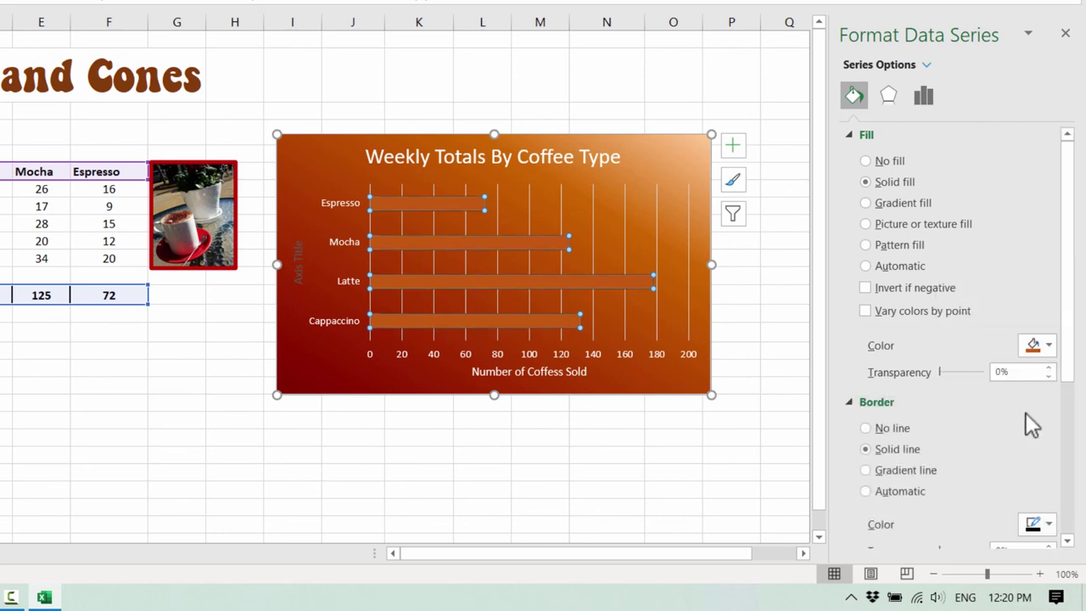
scroll(1049, 520, "down", 2)
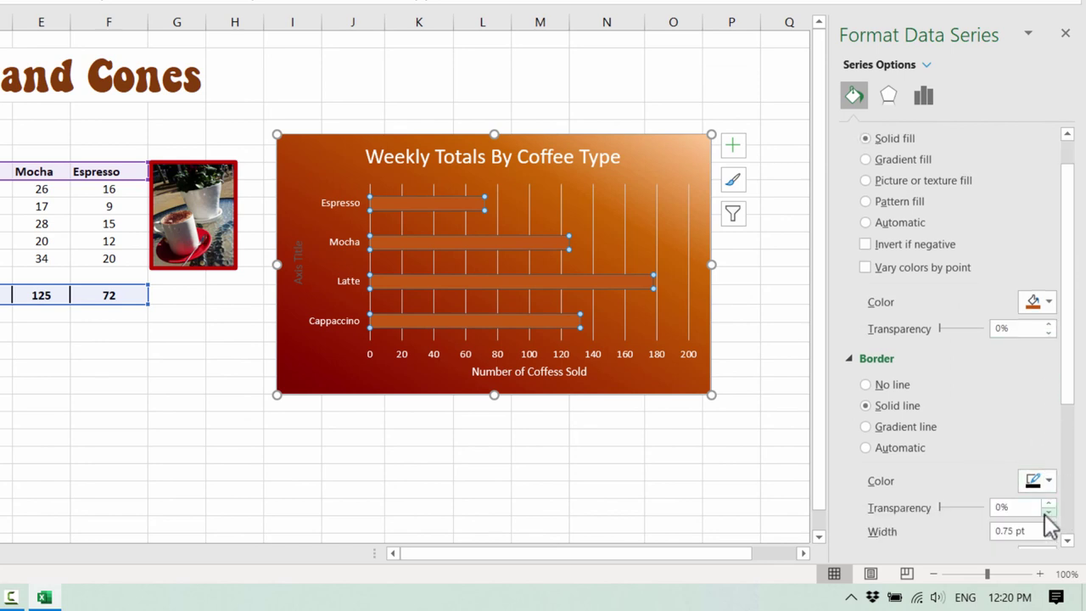
left_click(1050, 484)
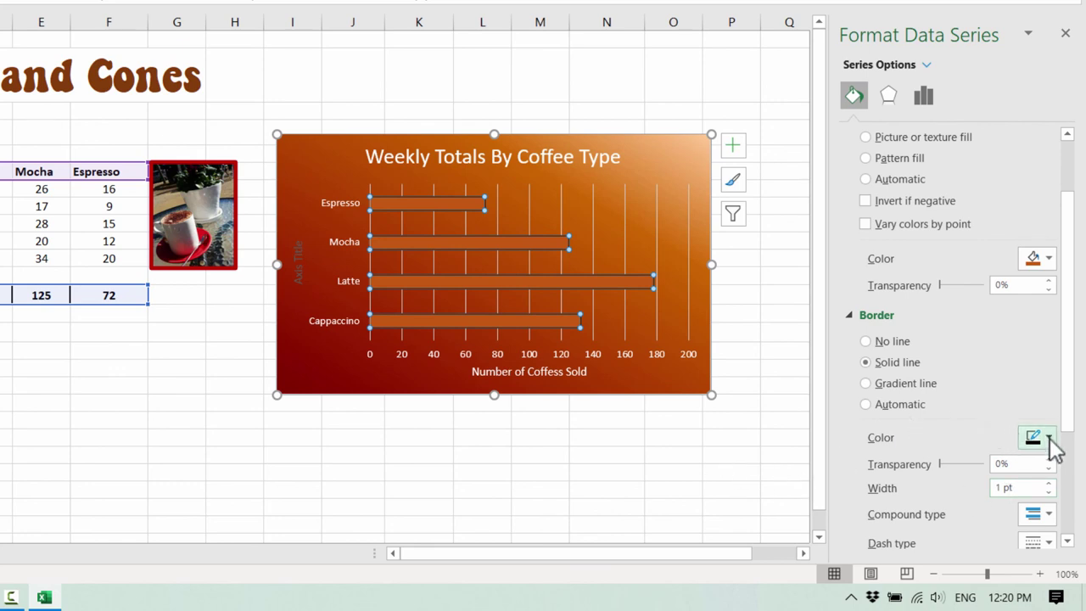
left_click(706, 470)
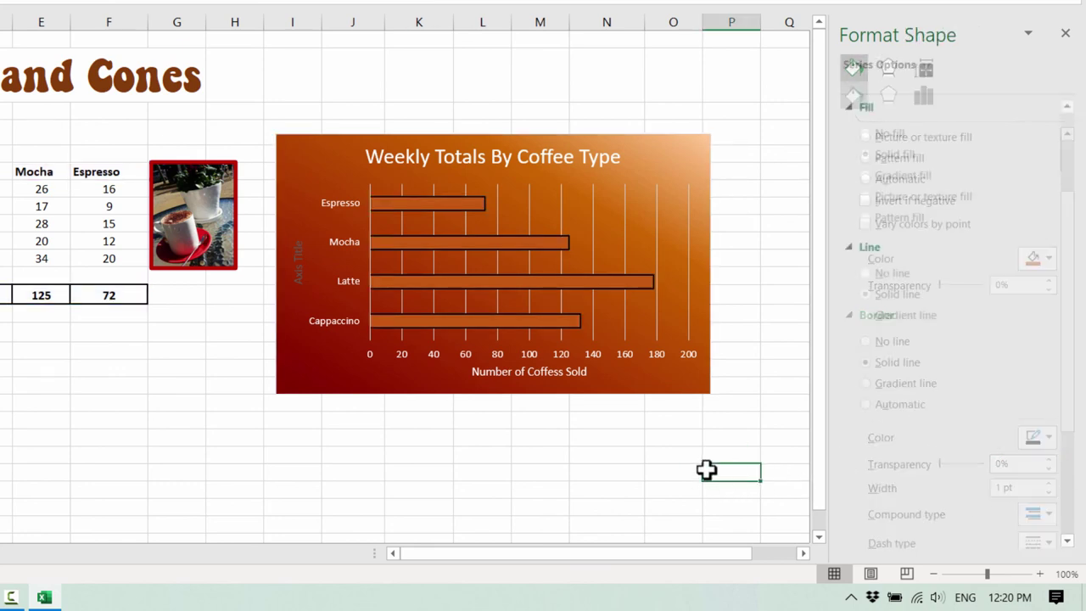
Change the border colour of all the bars to the recently used dark red.
left_click(582, 282)
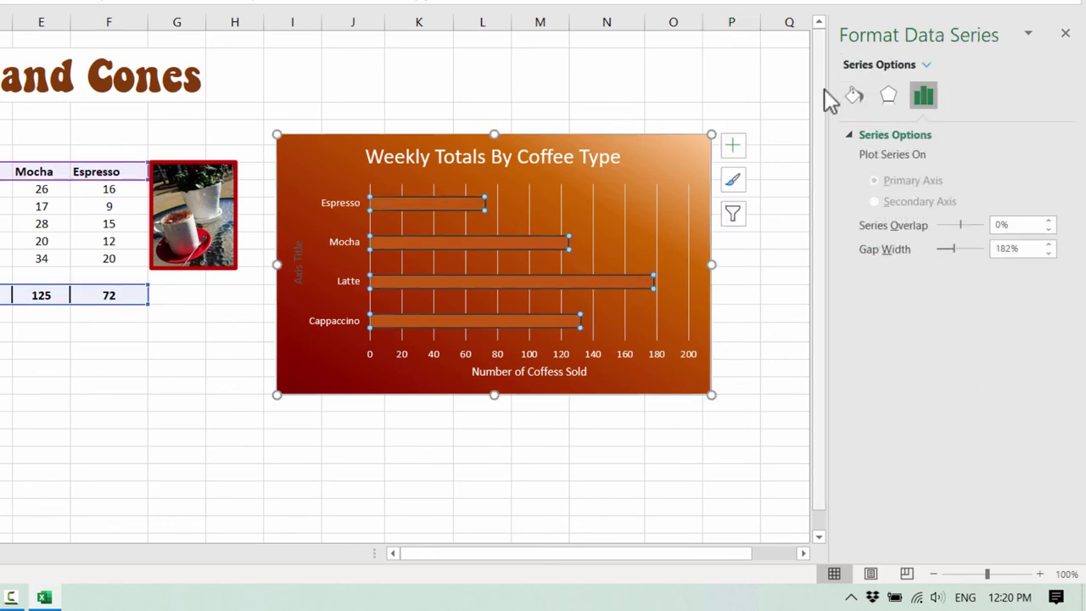
left_click(845, 96)
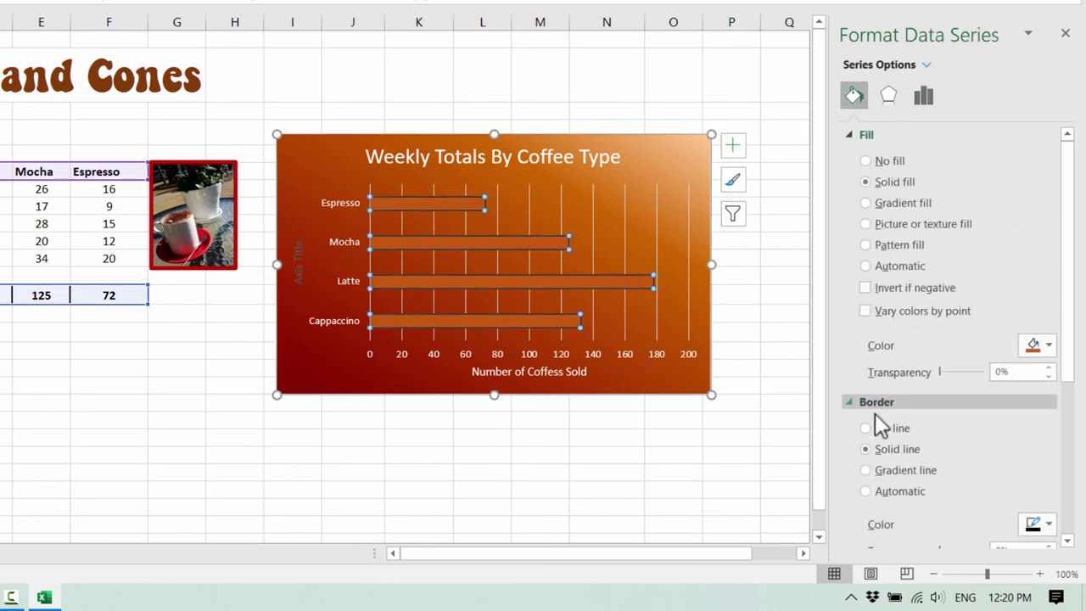
left_click(1050, 524)
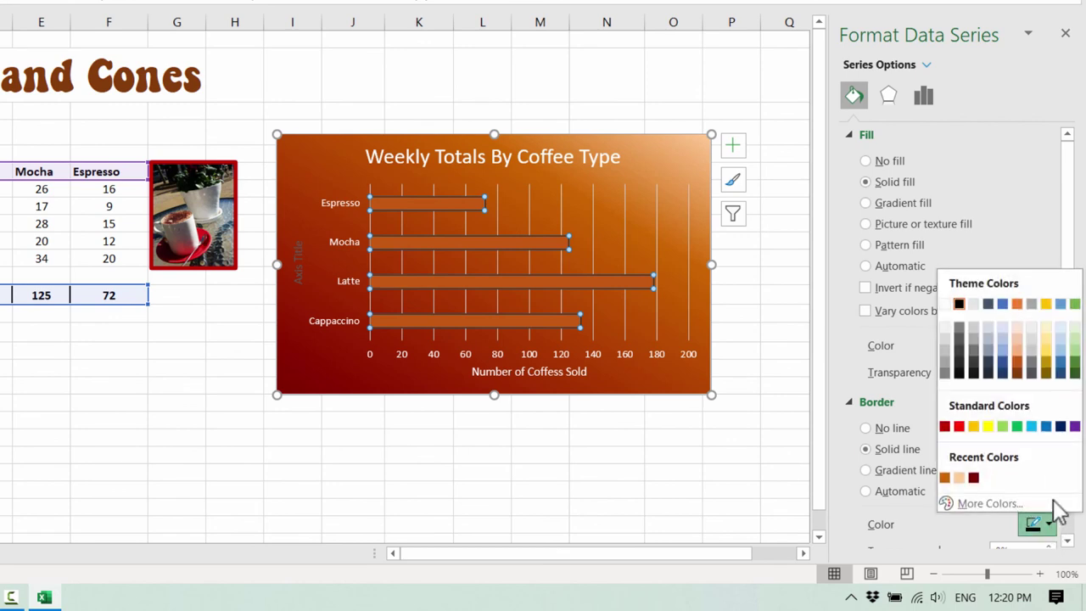
left_click(975, 477)
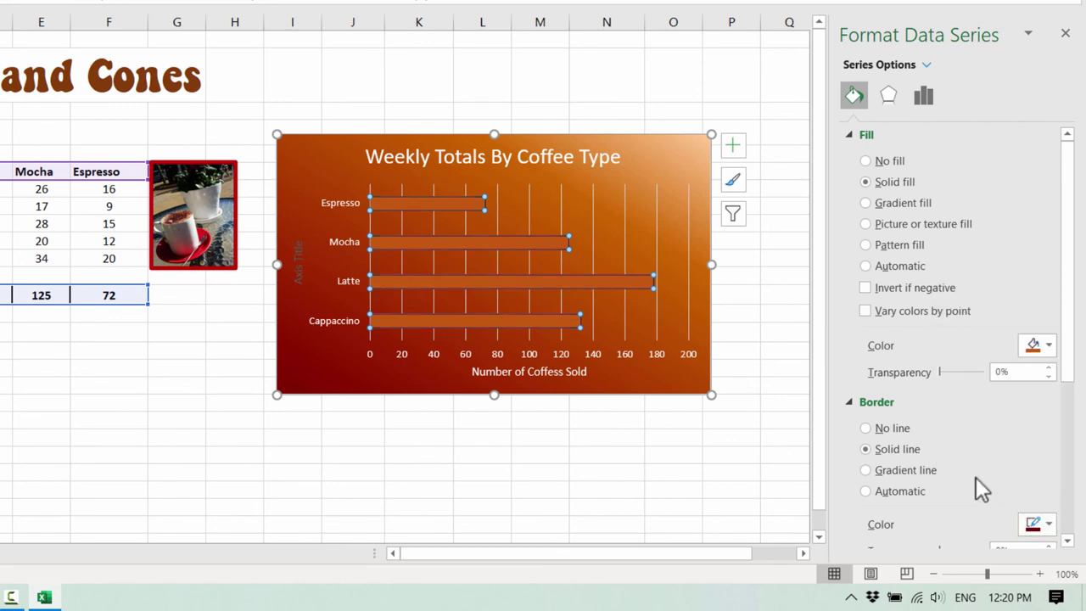
left_click(696, 417)
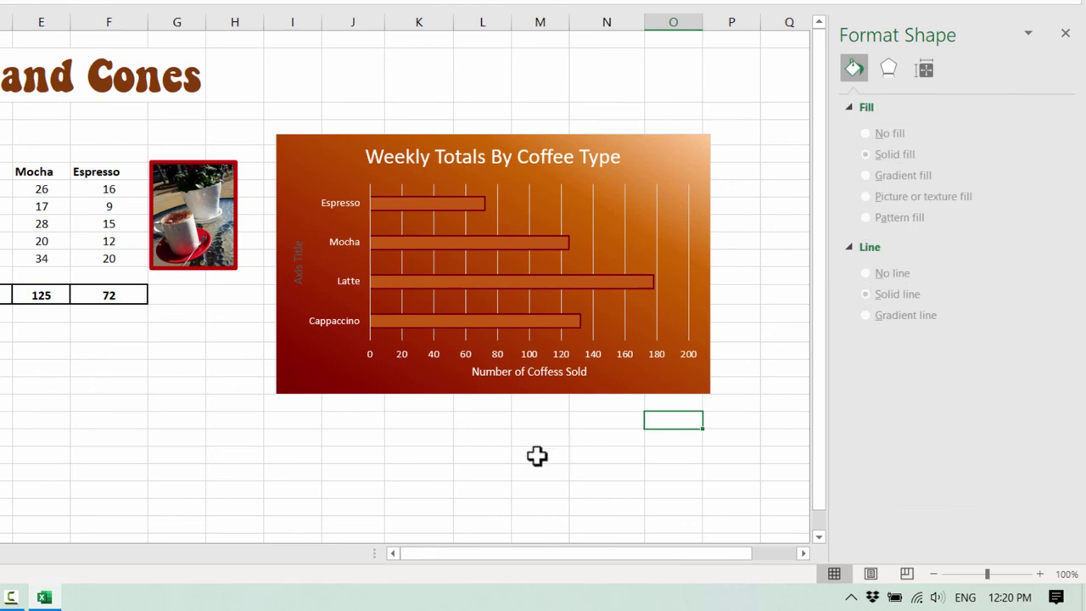
Fill only the Latte bar with a pale yellow from the standard colour palette.
left_click(419, 277)
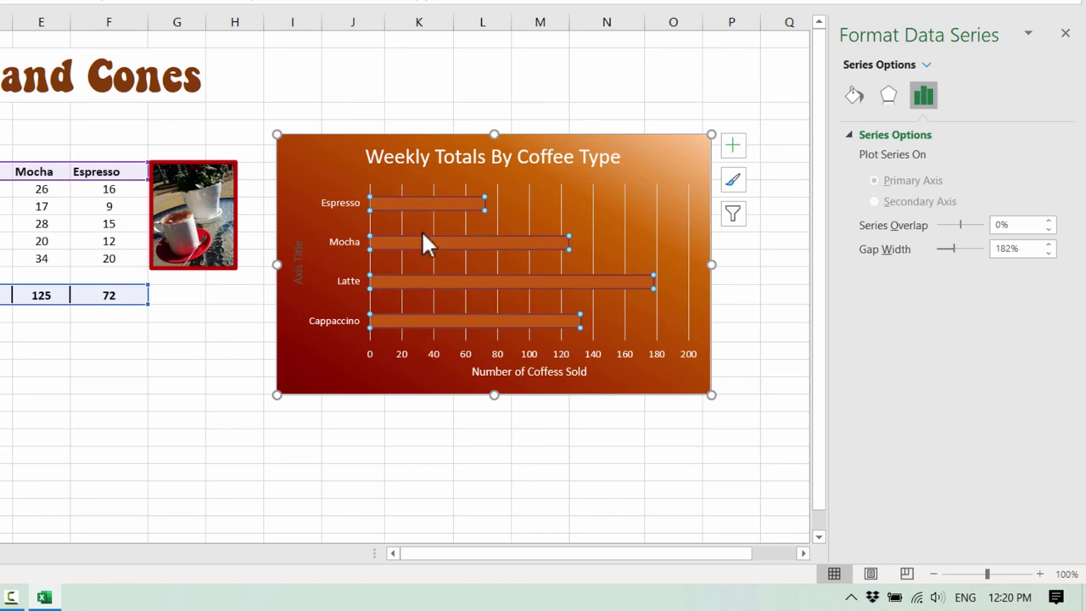
left_click(451, 281)
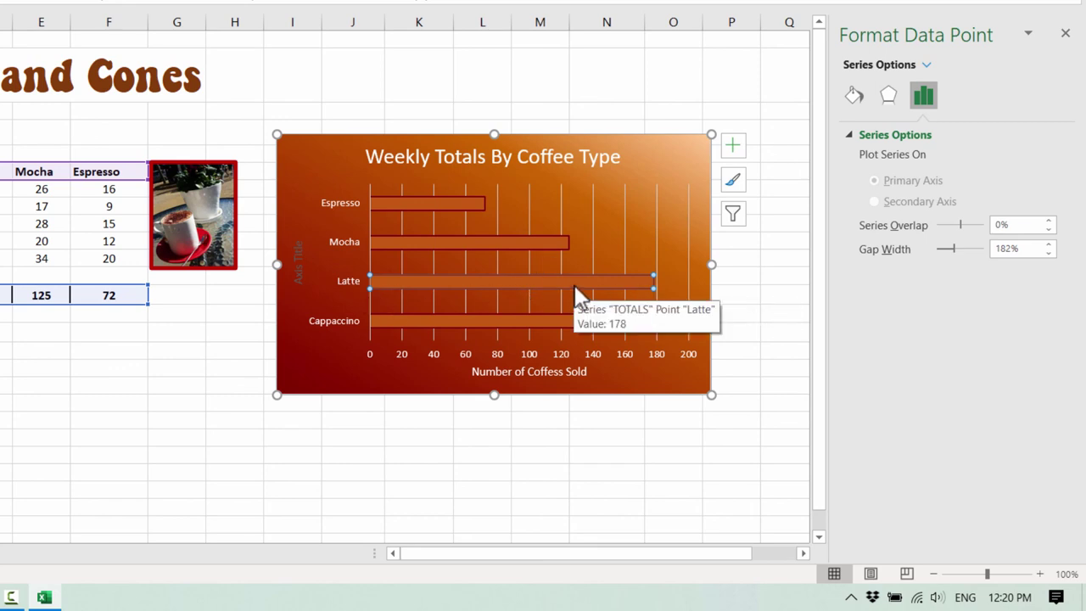
left_click(859, 97)
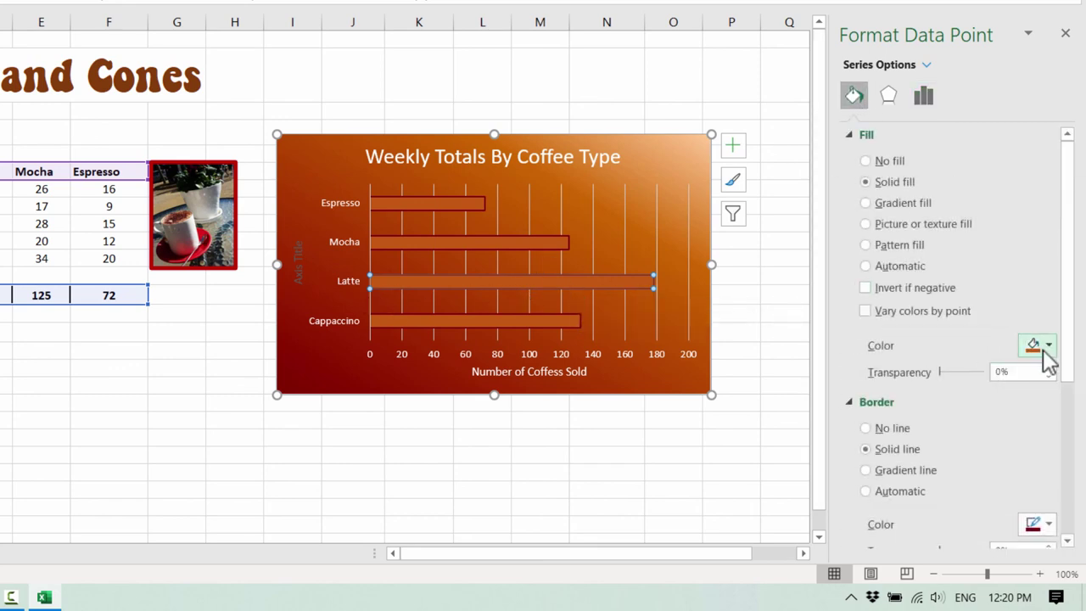
left_click(1048, 346)
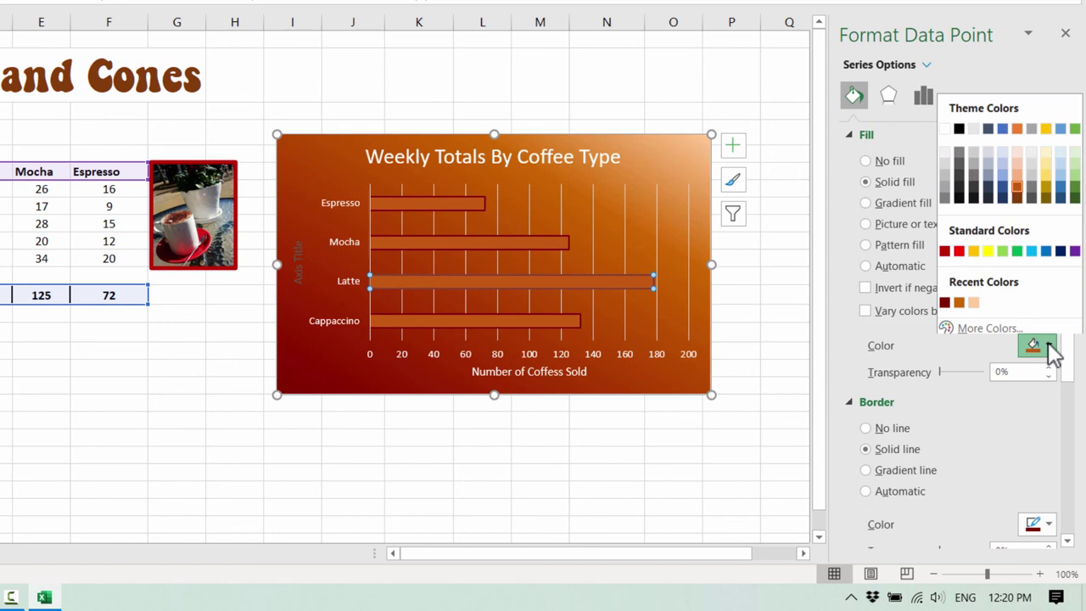
left_click(978, 326)
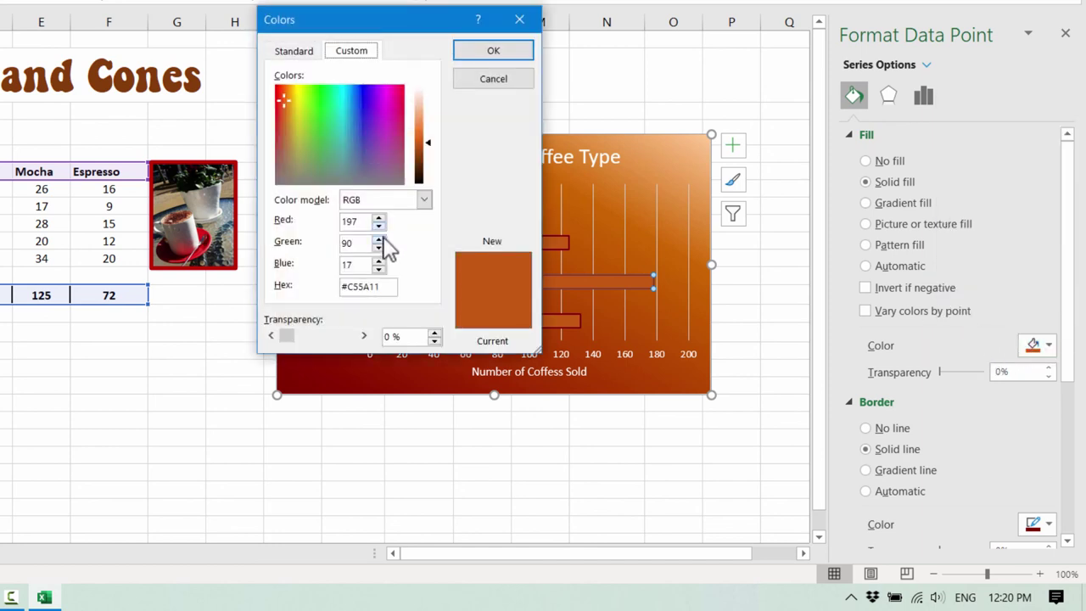
left_click(297, 53)
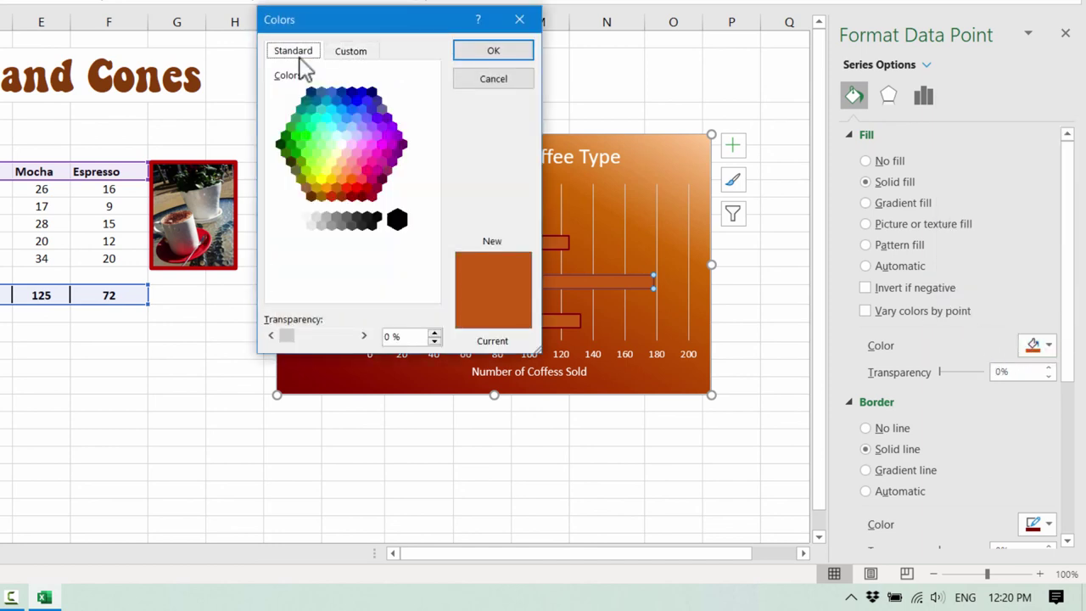
left_click(332, 162)
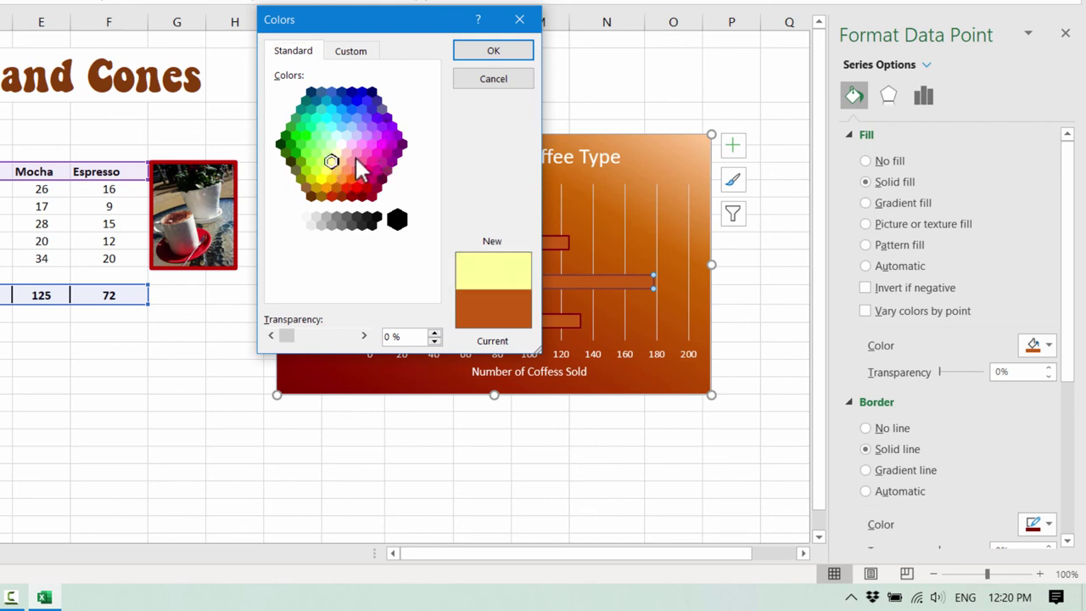
left_click(486, 52)
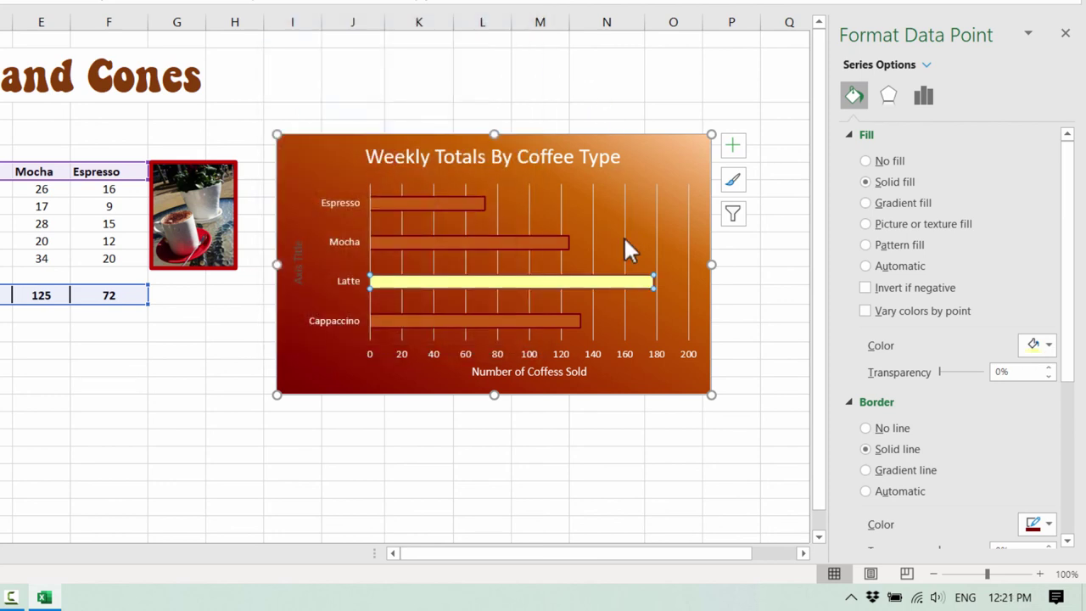
Fill the Cappaccino bar with a lighter custom shade of its orange, #EE8640.
left_click(507, 320)
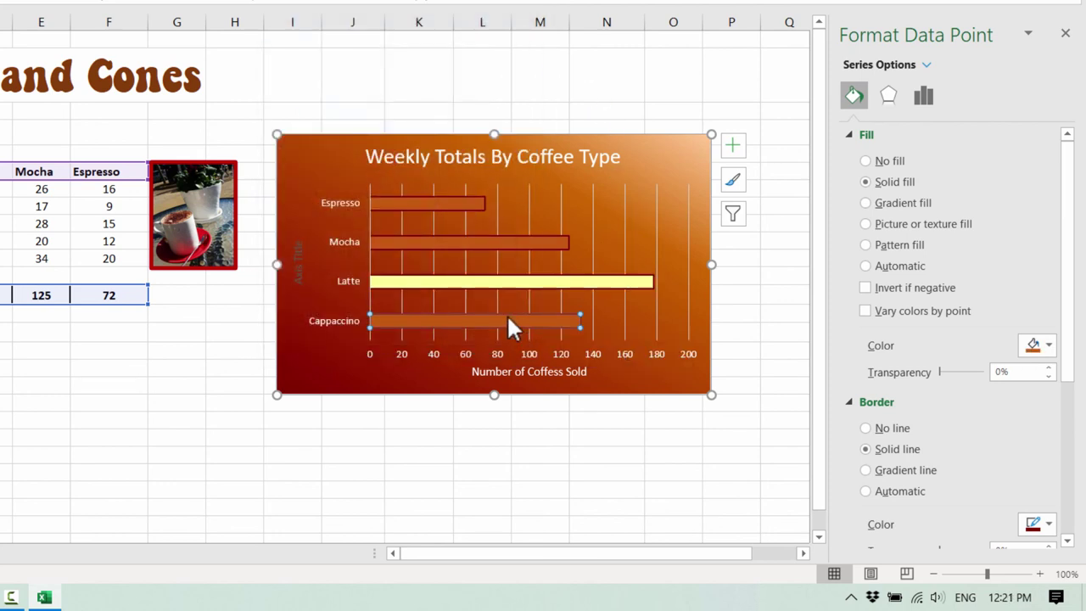
left_click(1049, 346)
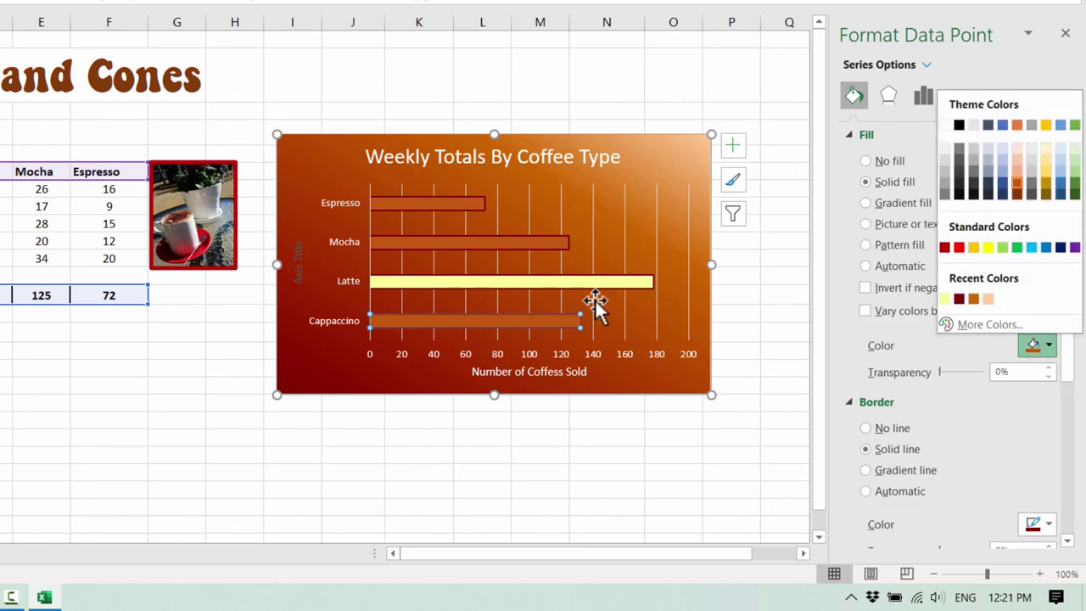
left_click(979, 325)
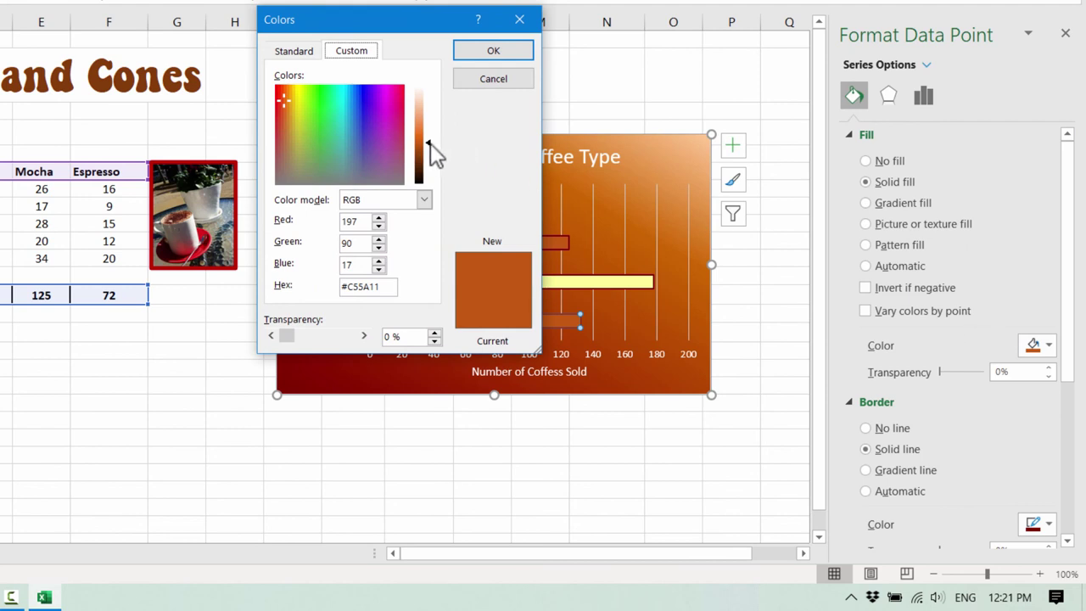
left_click(428, 145)
left_click_drag(429, 141, 429, 127)
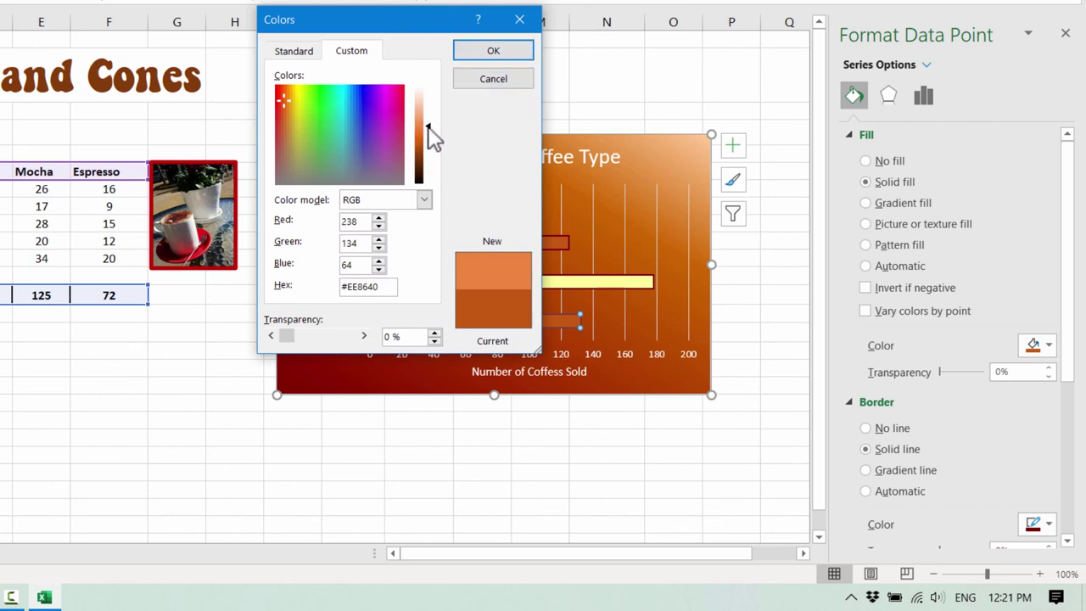
left_click(501, 53)
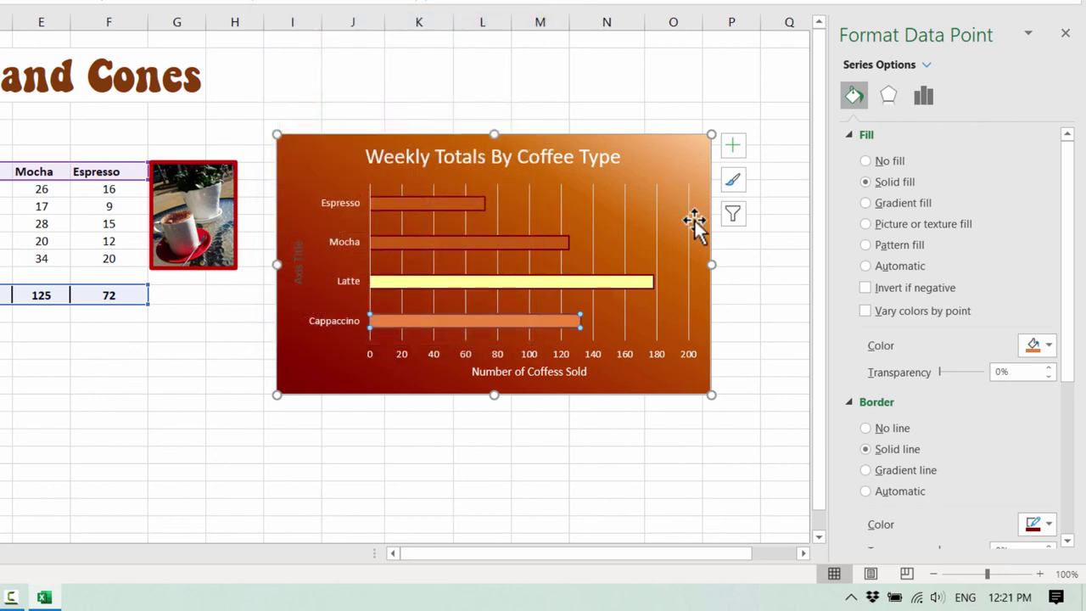
Fill the Espresso bar with the recently used dark red.
left_click(432, 203)
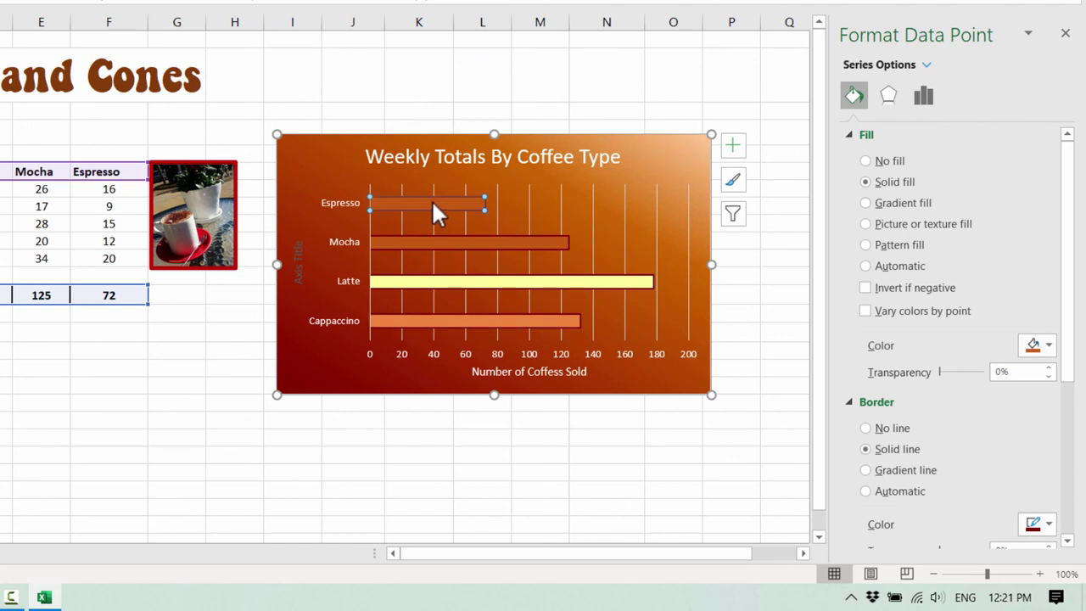
left_click(1046, 348)
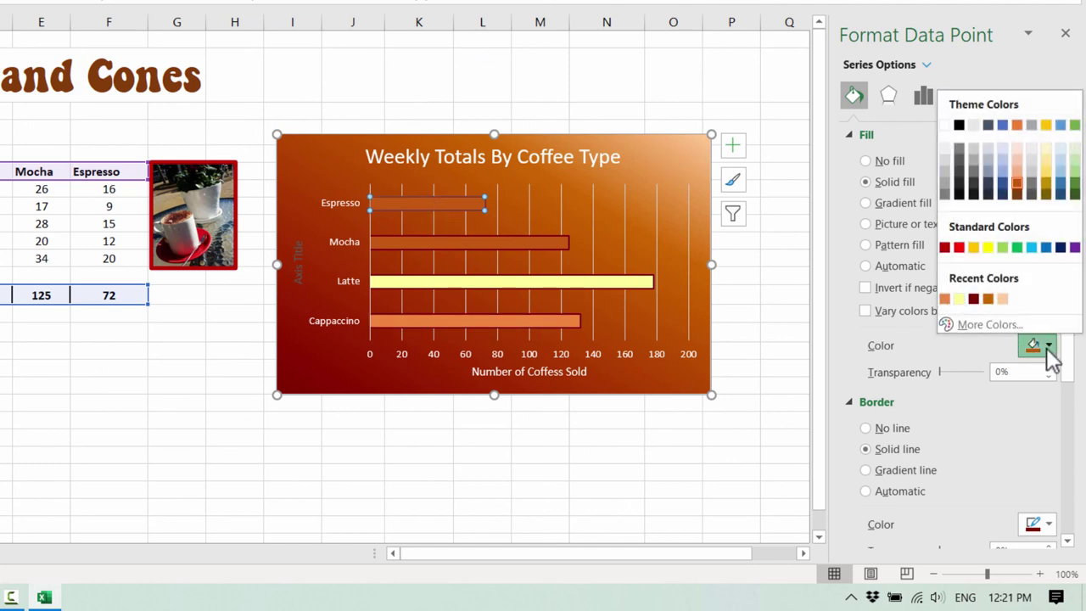
left_click(974, 299)
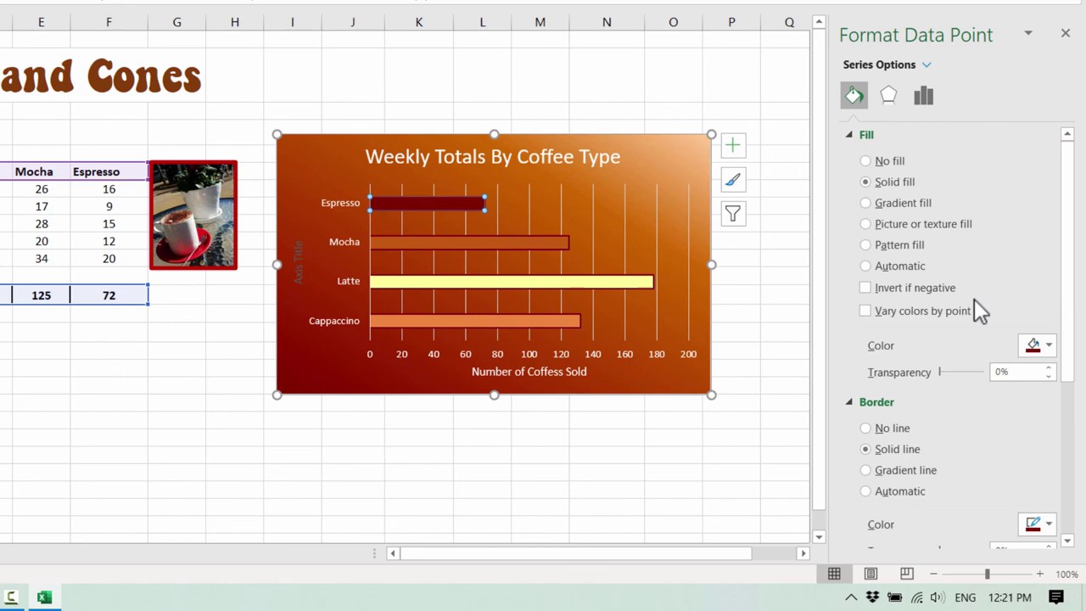
Fill the Mocha bar with a brownish red from the standard colour palette, then deselect the chart.
left_click(526, 243)
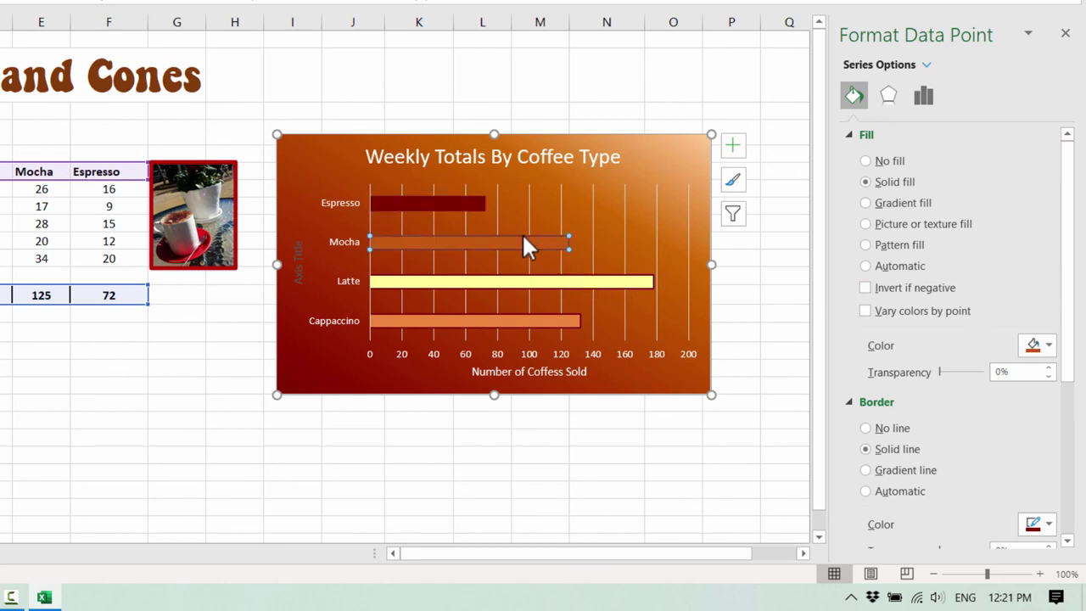
left_click(1049, 348)
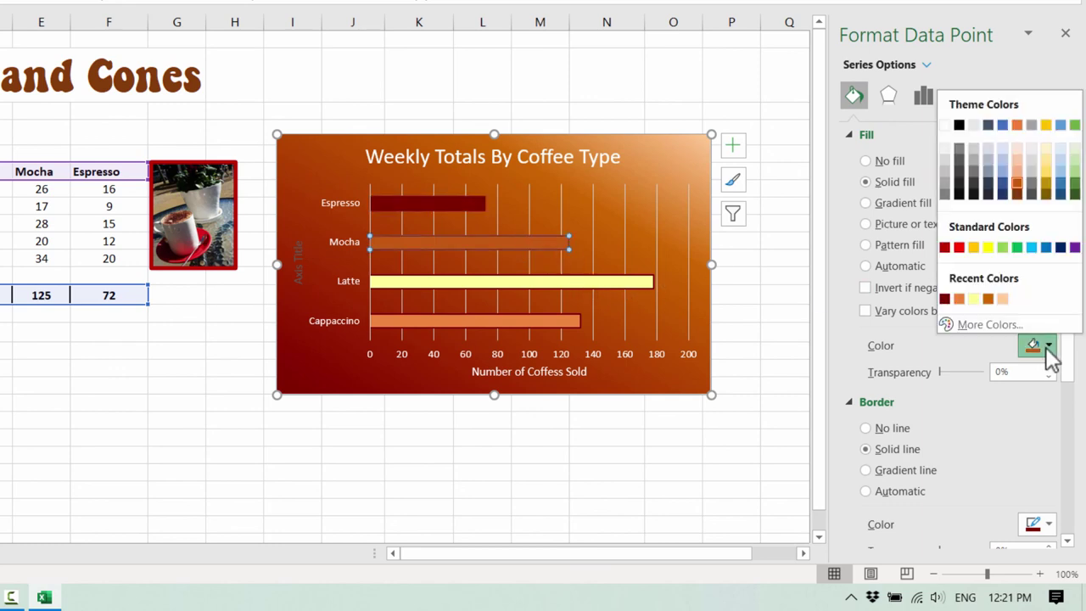
left_click(989, 322)
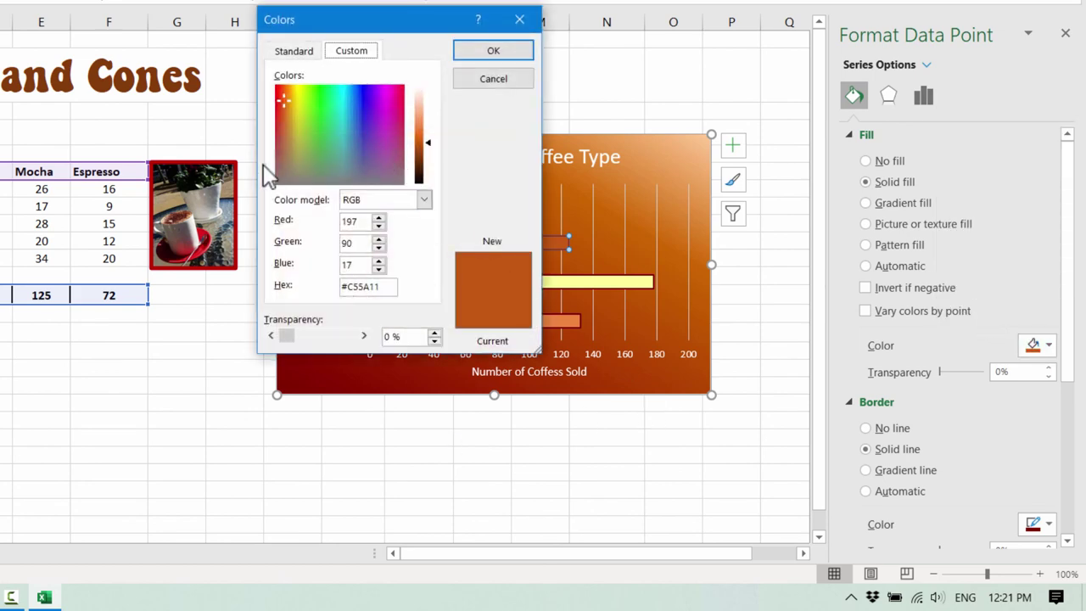
left_click(291, 50)
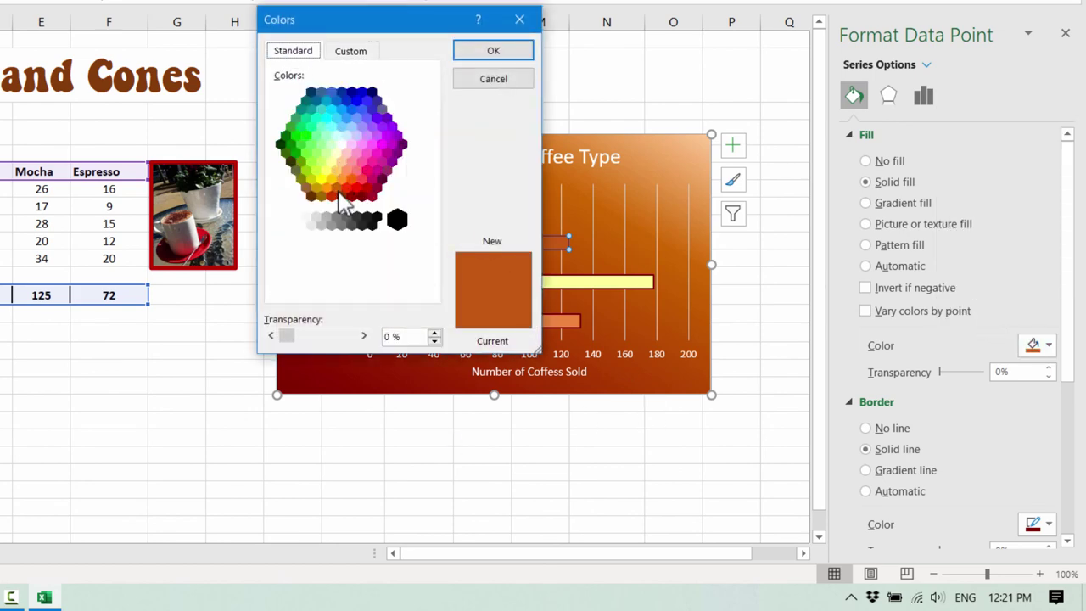
left_click(331, 176)
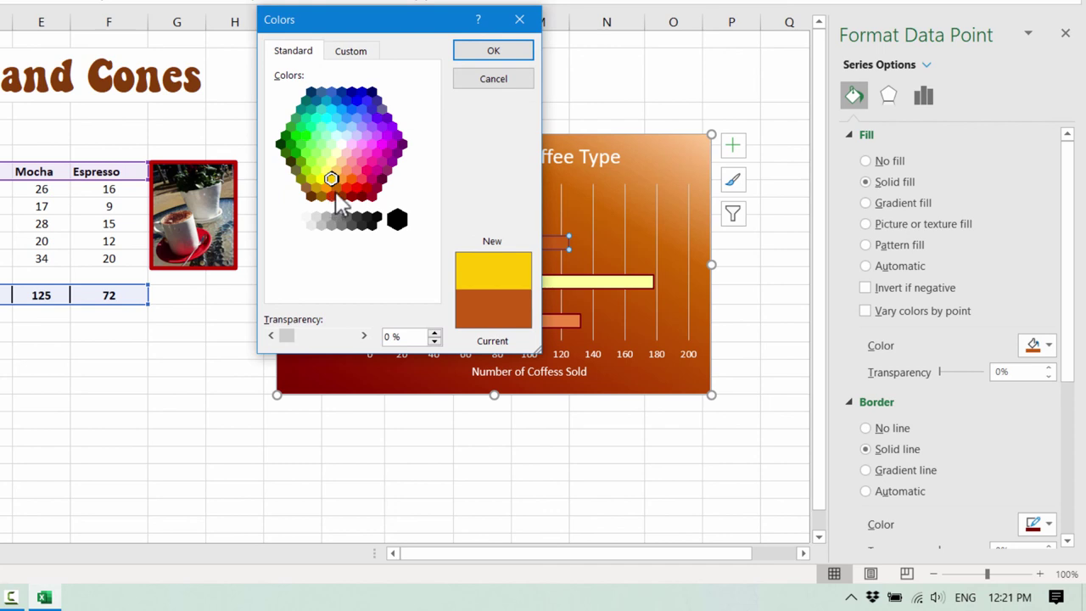
left_click(336, 187)
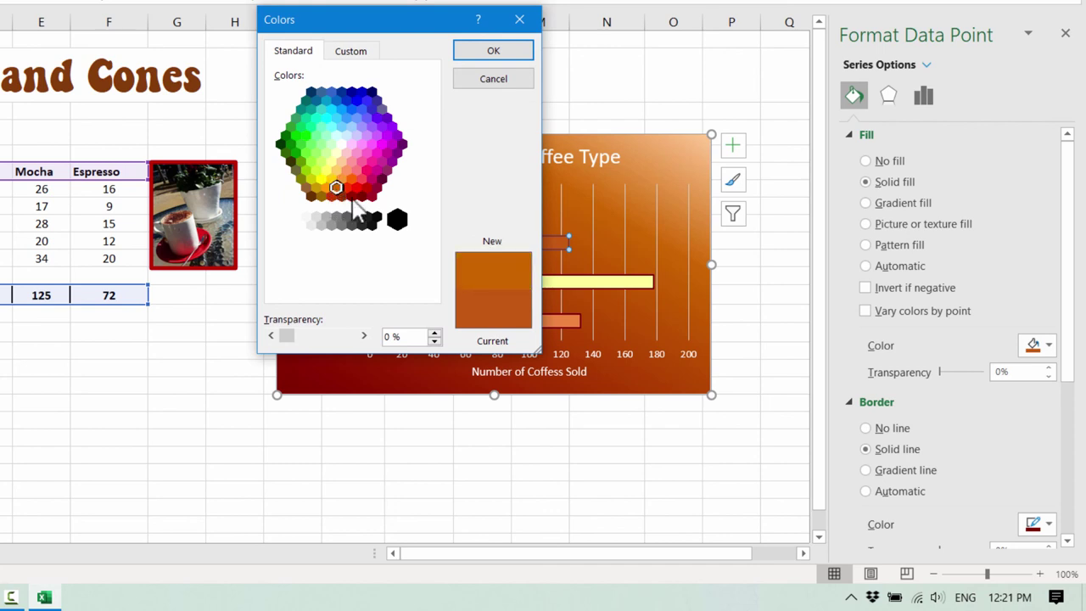
left_click(331, 196)
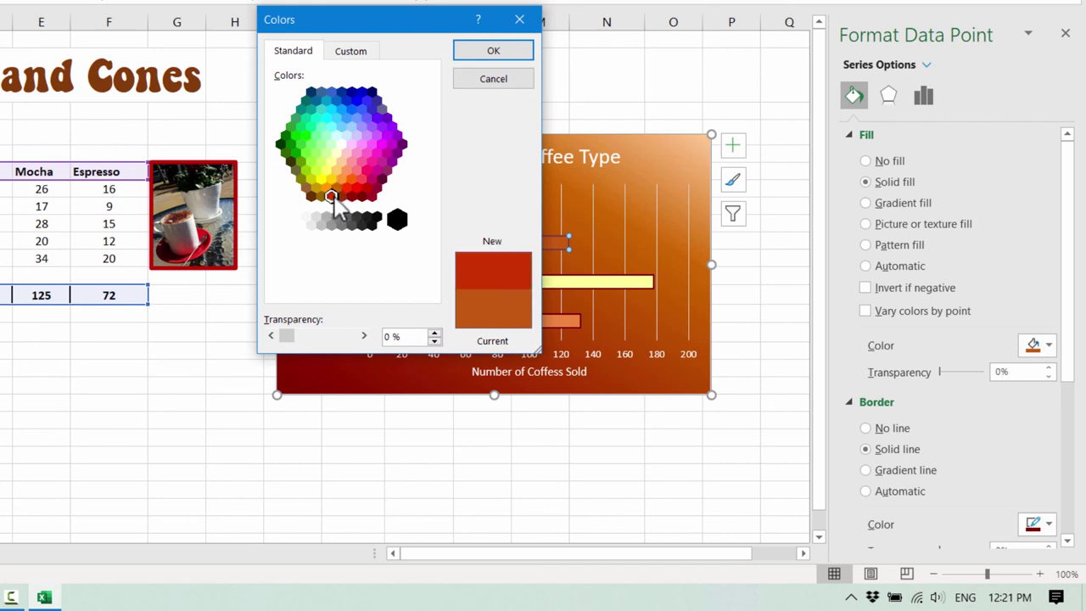
left_click(485, 52)
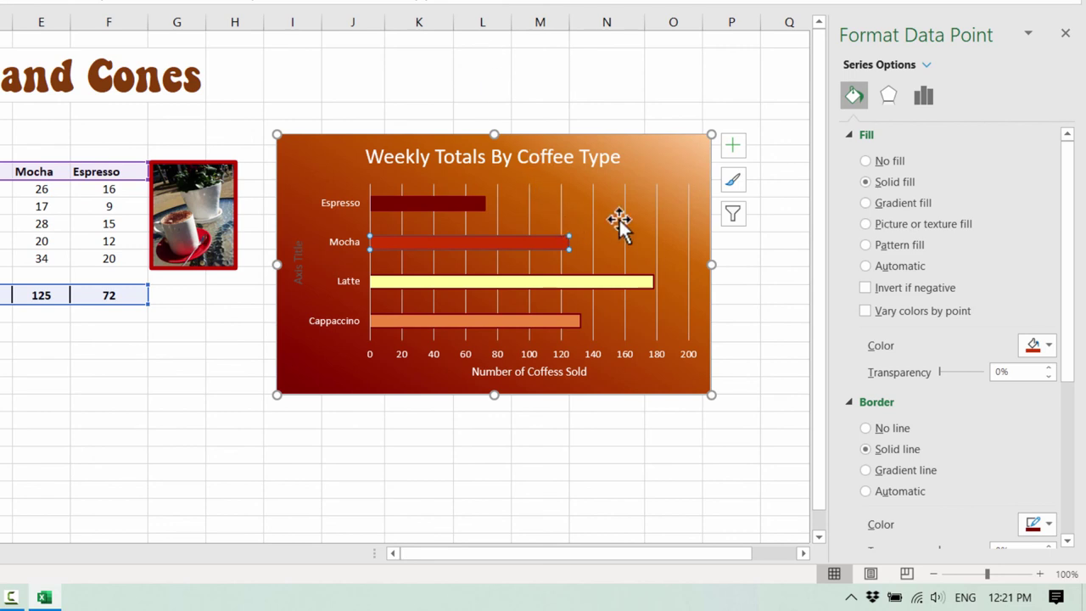
left_click(669, 213)
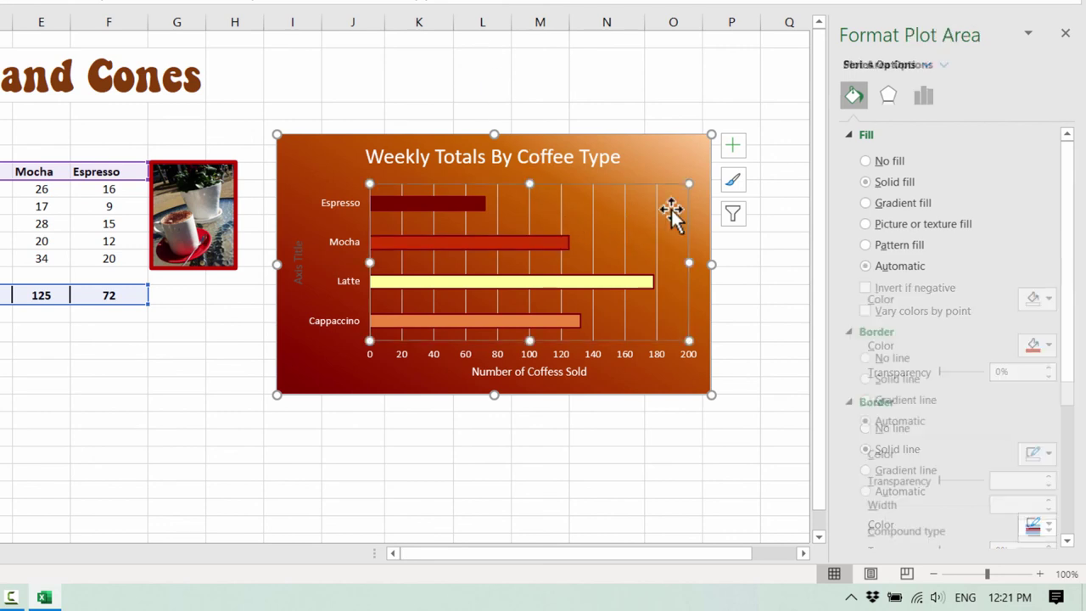
left_click(291, 382)
left_click(327, 501)
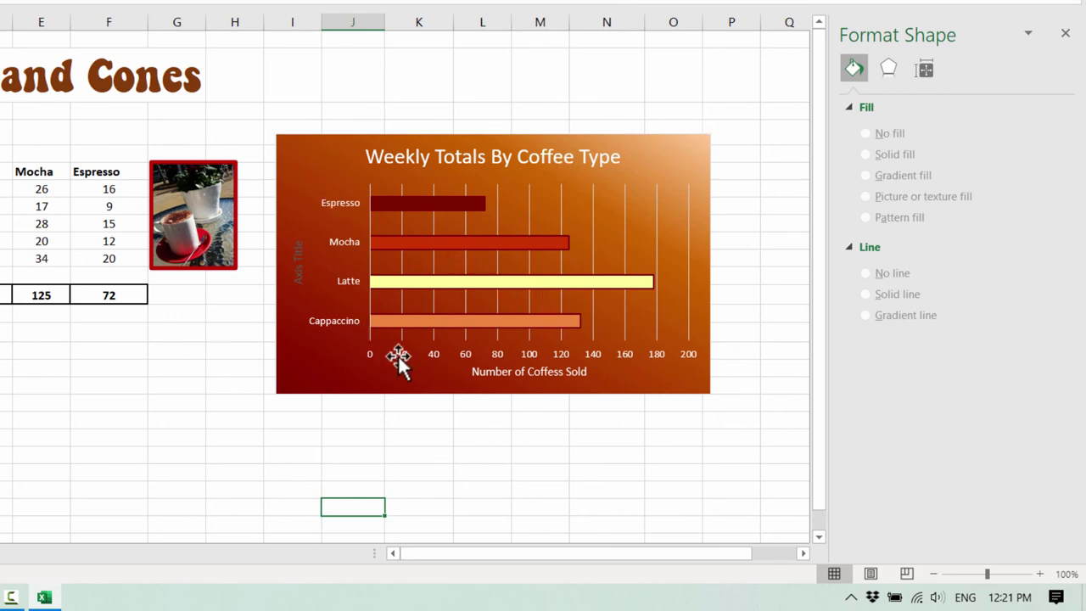
Give the whole chart area a solid border in a grey theme colour.
left_click(481, 145)
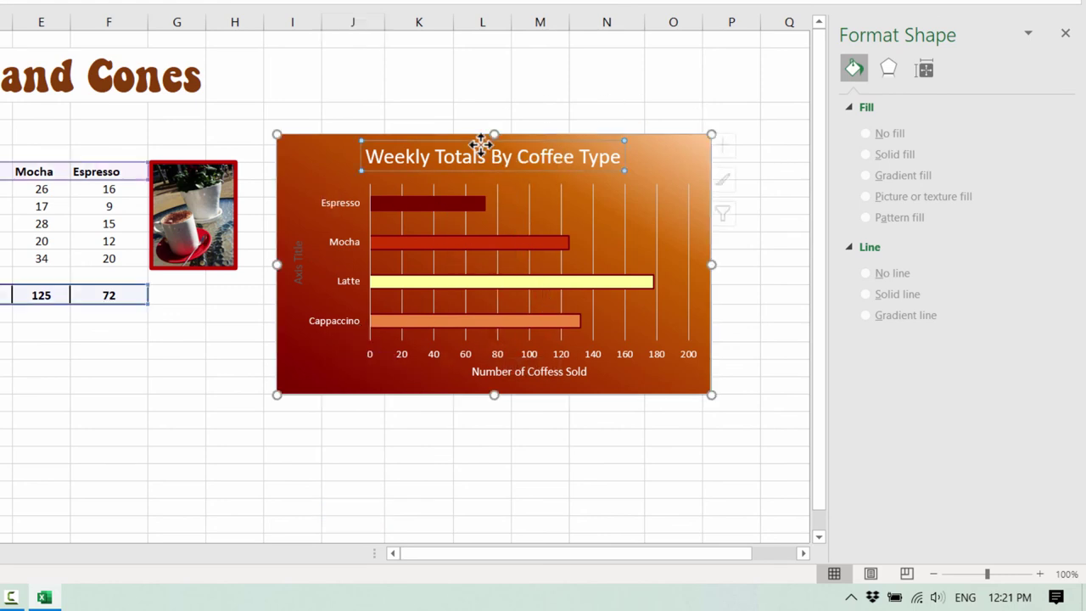
left_click(325, 136)
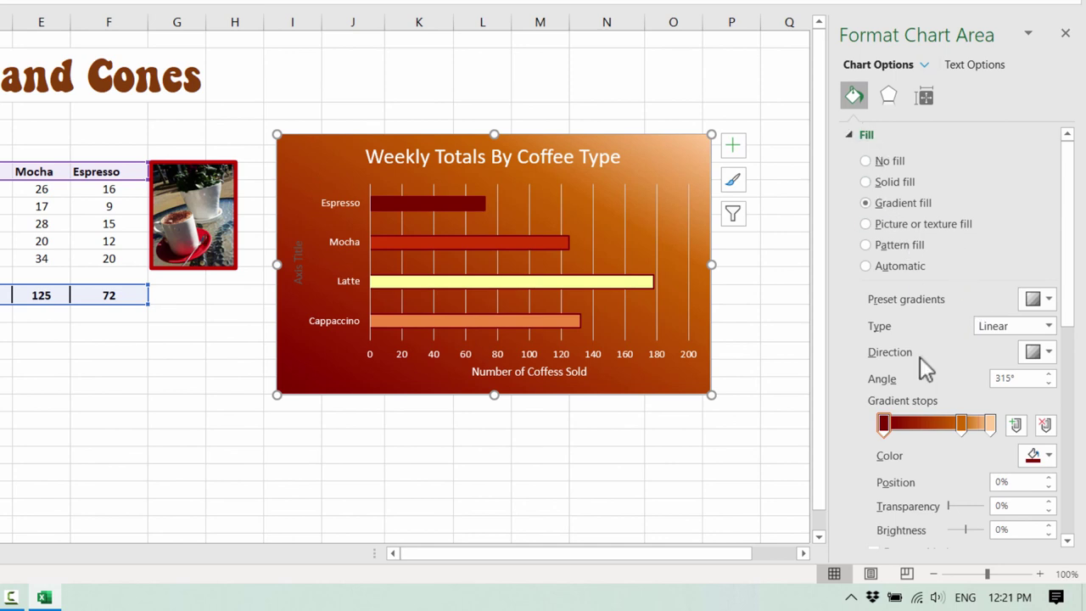
left_click(852, 134)
left_click(852, 134)
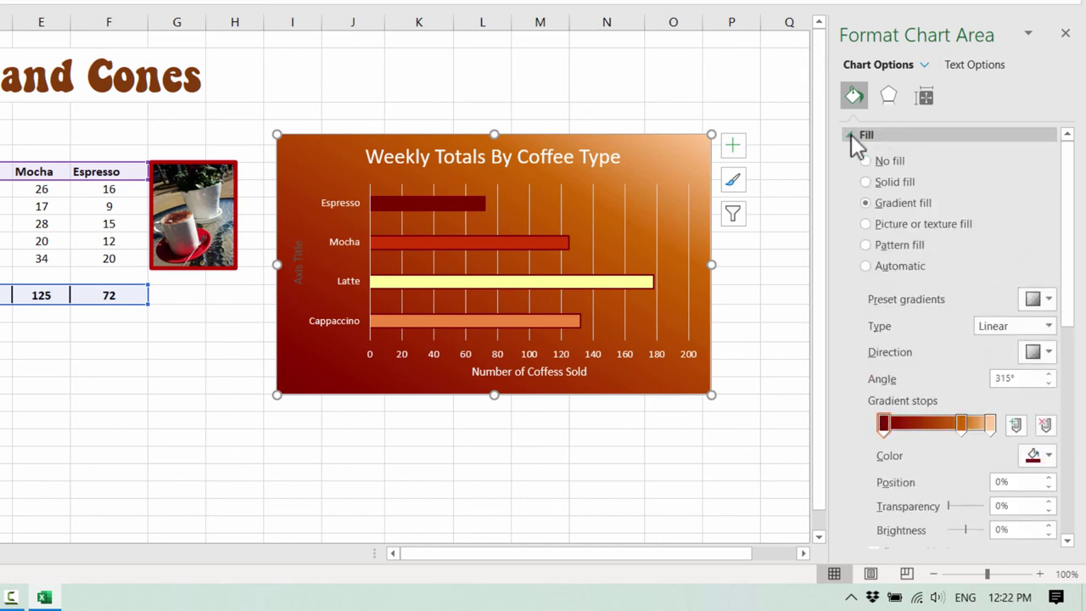
left_click(851, 134)
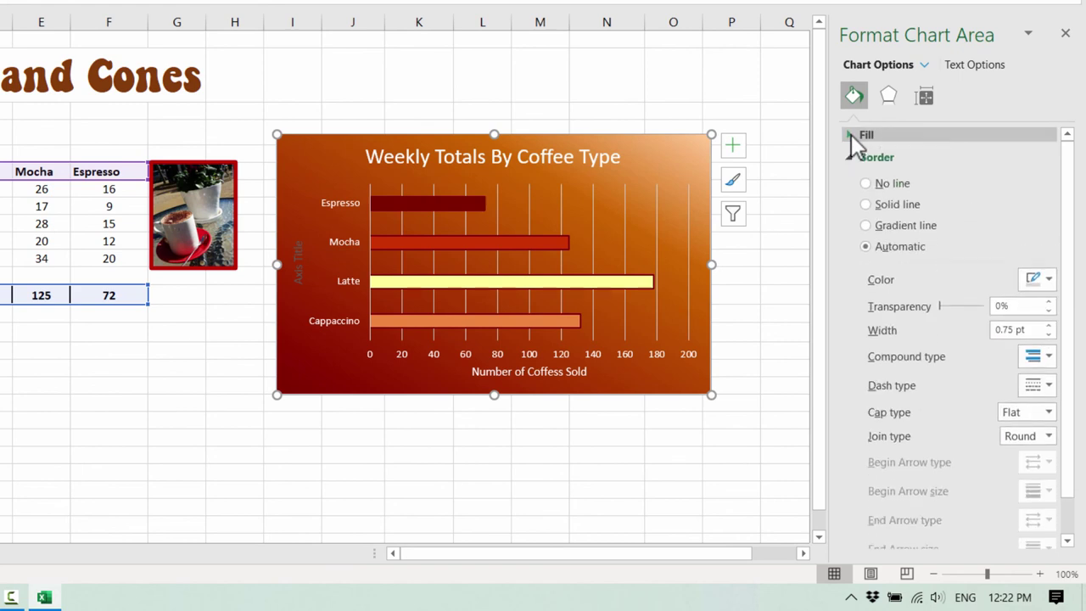
left_click(1053, 284)
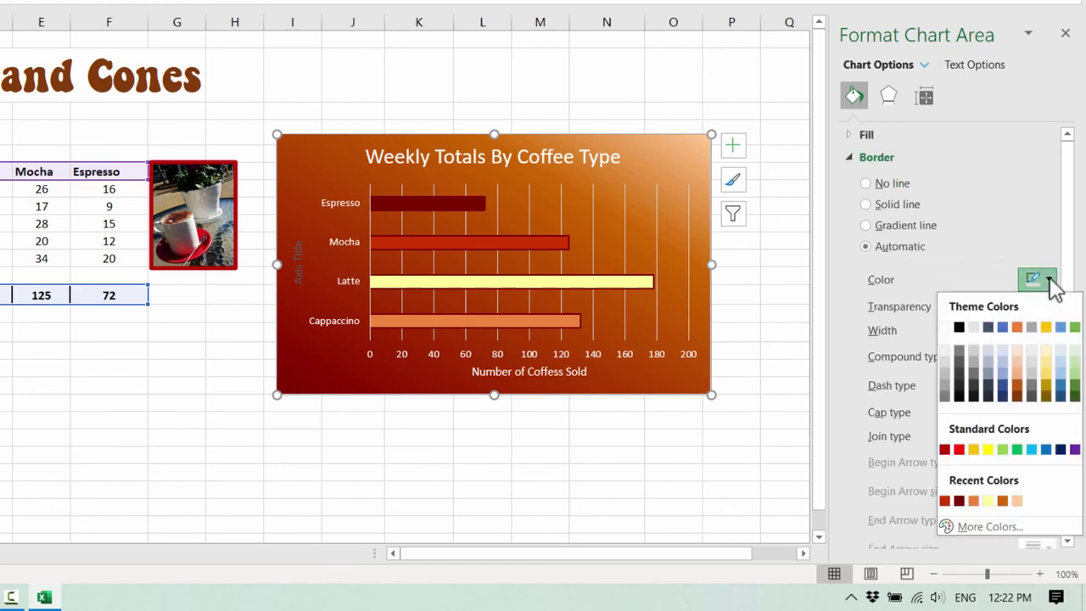
left_click(974, 360)
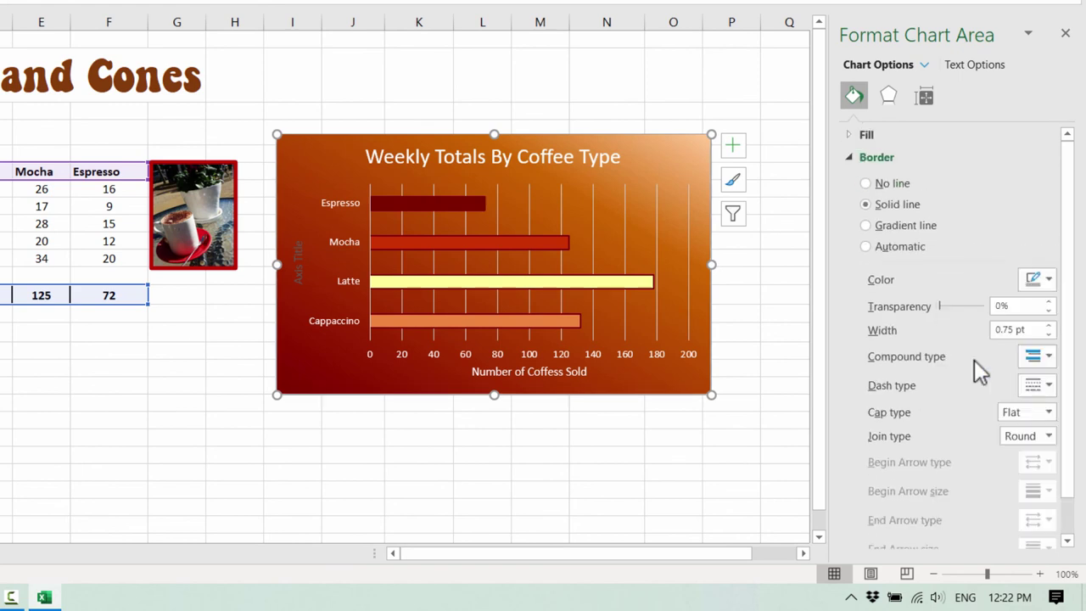
Increase the chart area's border width to 2.75 pt and deselect the chart.
left_click(1050, 326)
left_click(1050, 326)
left_click(1050, 326)
left_click(1050, 326)
left_click(1050, 326)
left_click(1050, 326)
left_click(1050, 326)
left_click(1050, 326)
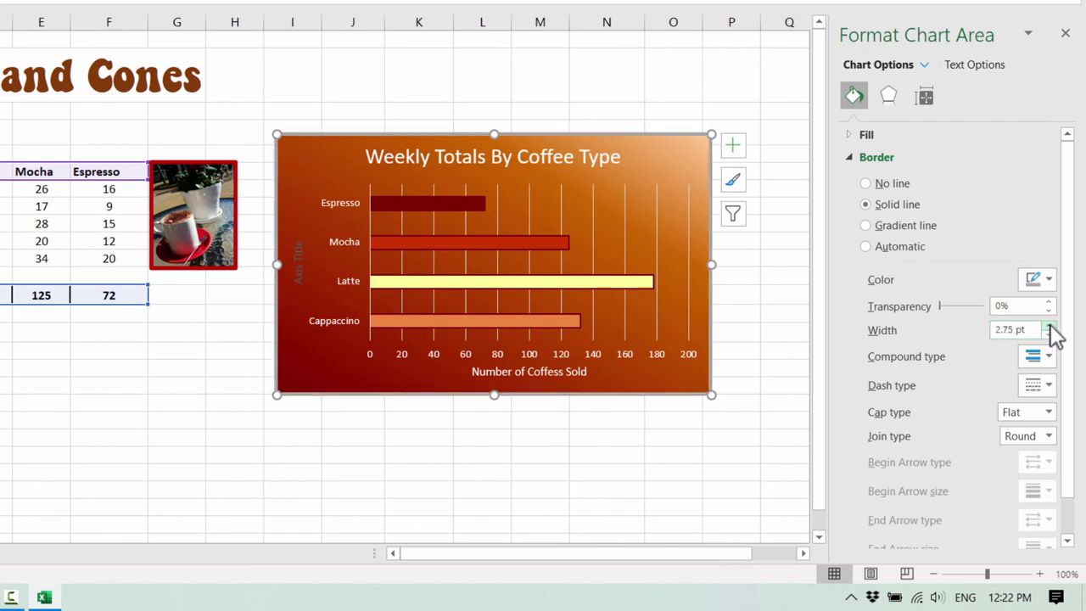
left_click(771, 461)
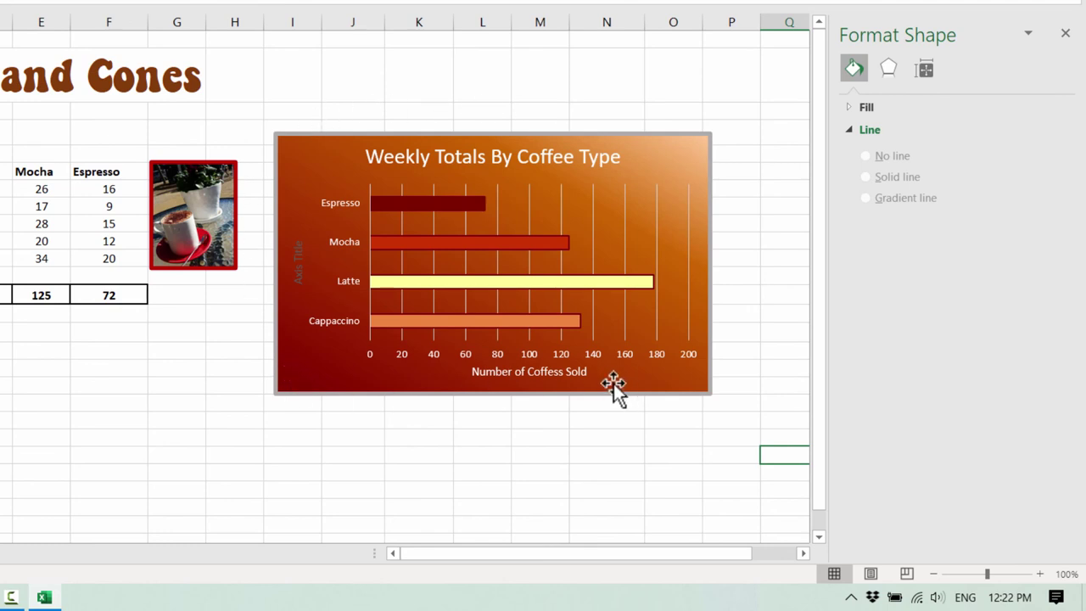
Delete the unused vertical axis title and move the horizontal axis title slightly lower, towards the chart's bottom border.
left_click(301, 273)
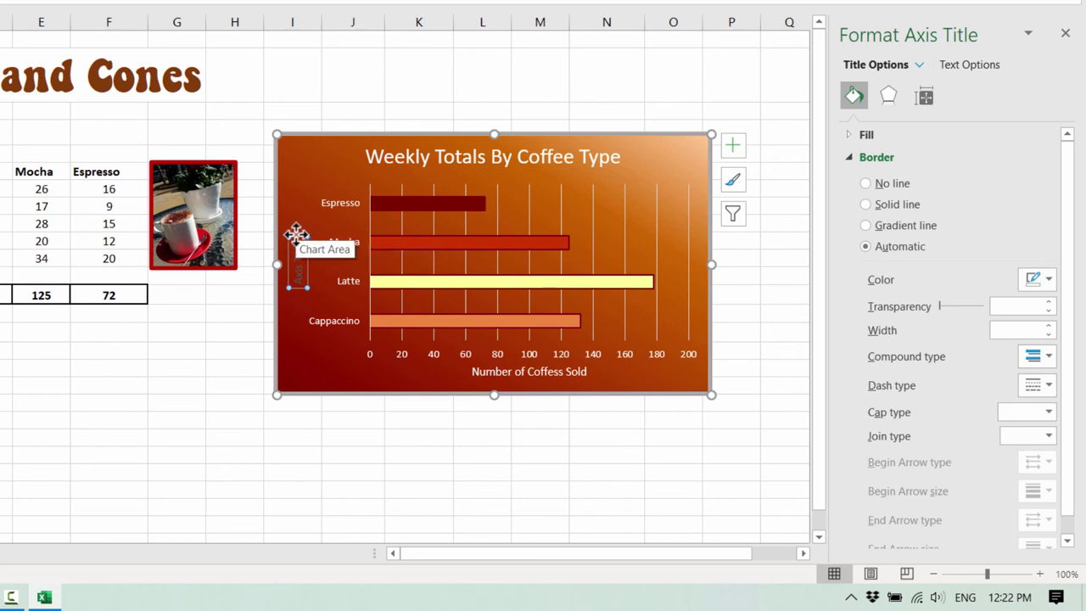
key("Delete")
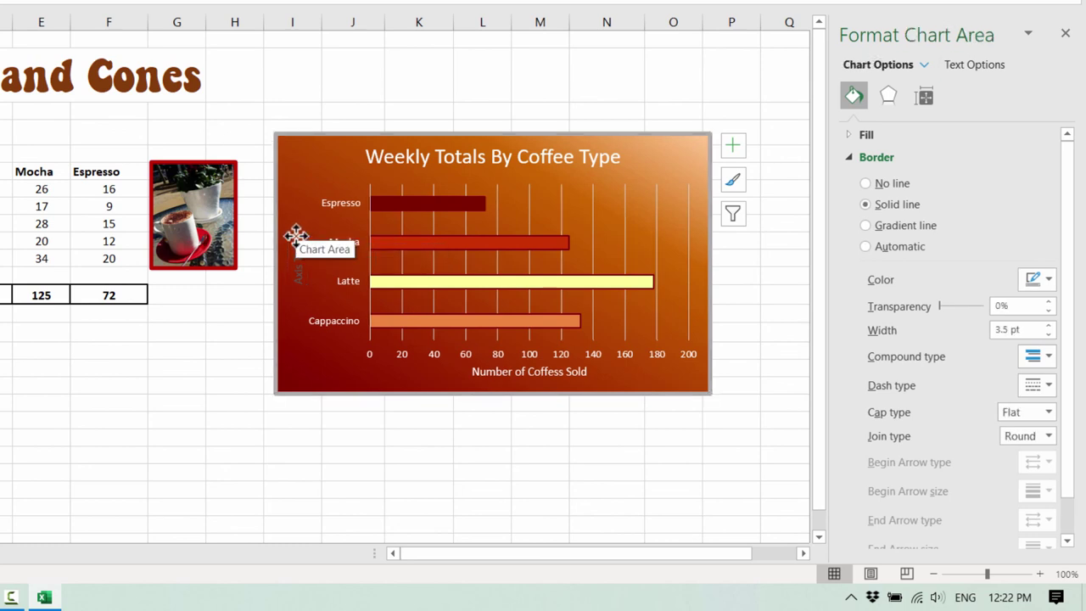
left_click(543, 380)
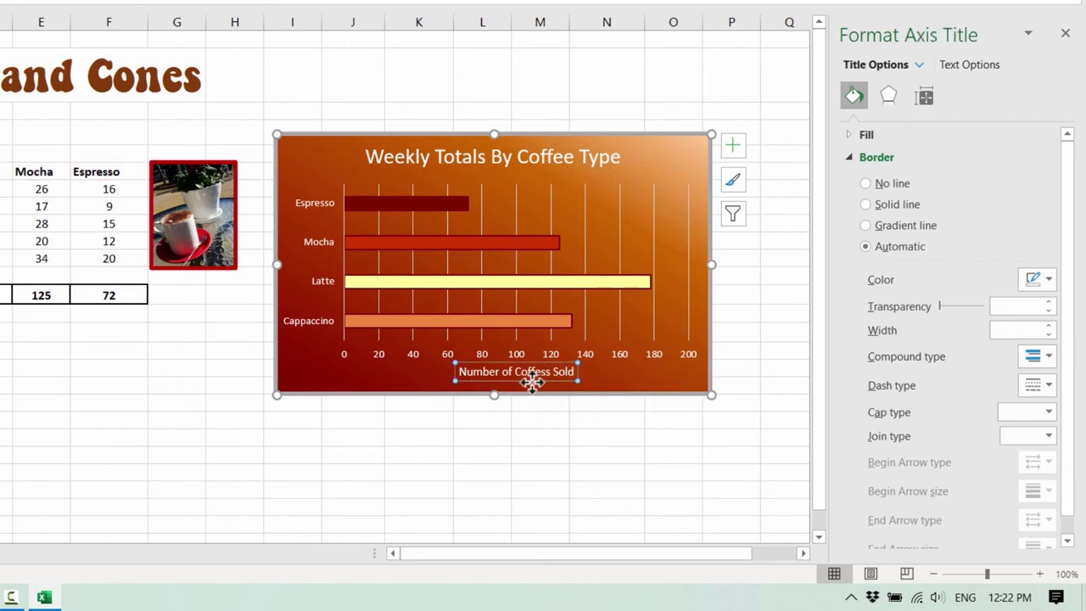
left_click_drag(532, 378, 532, 390)
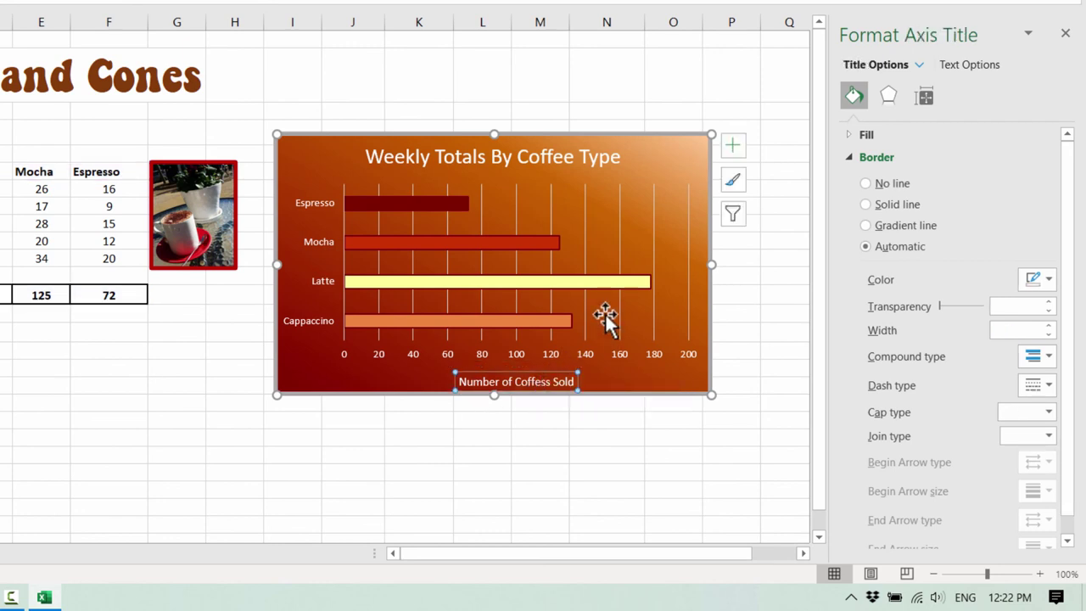
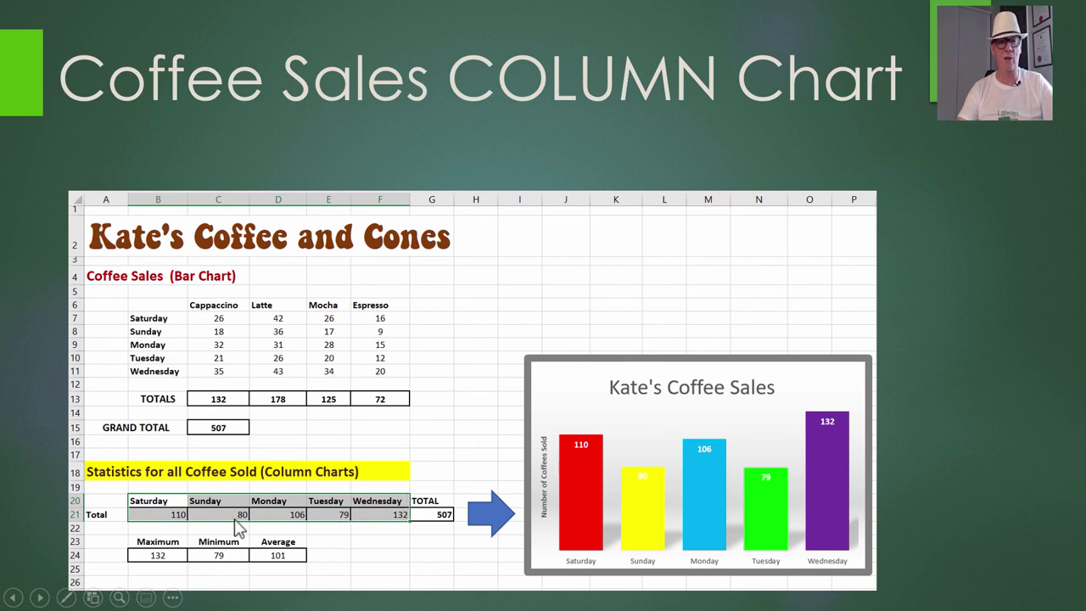
left_click(896, 324)
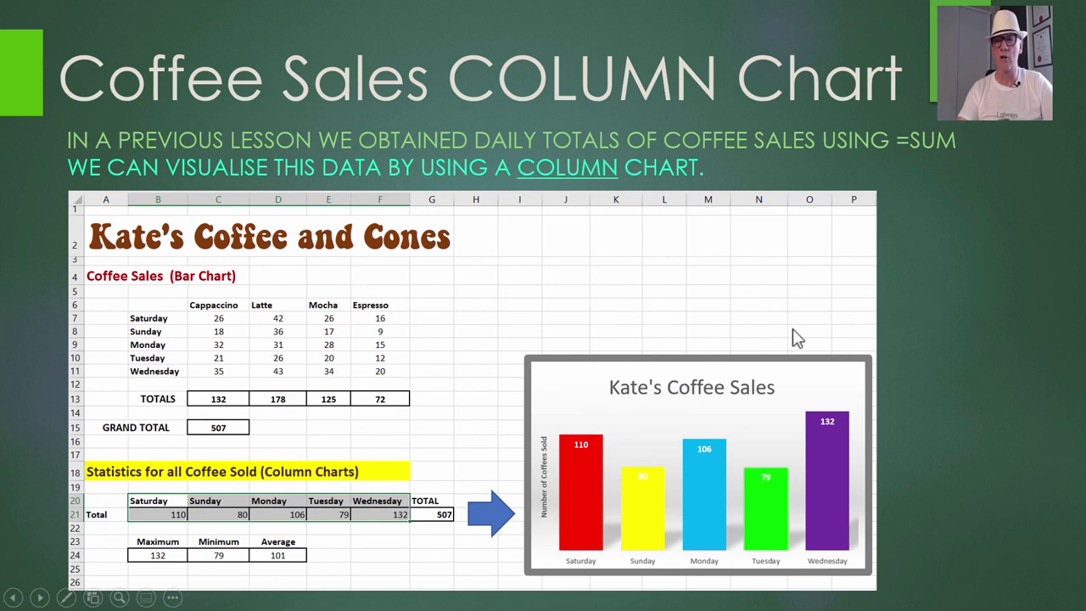
left_click(965, 419)
left_click(943, 359)
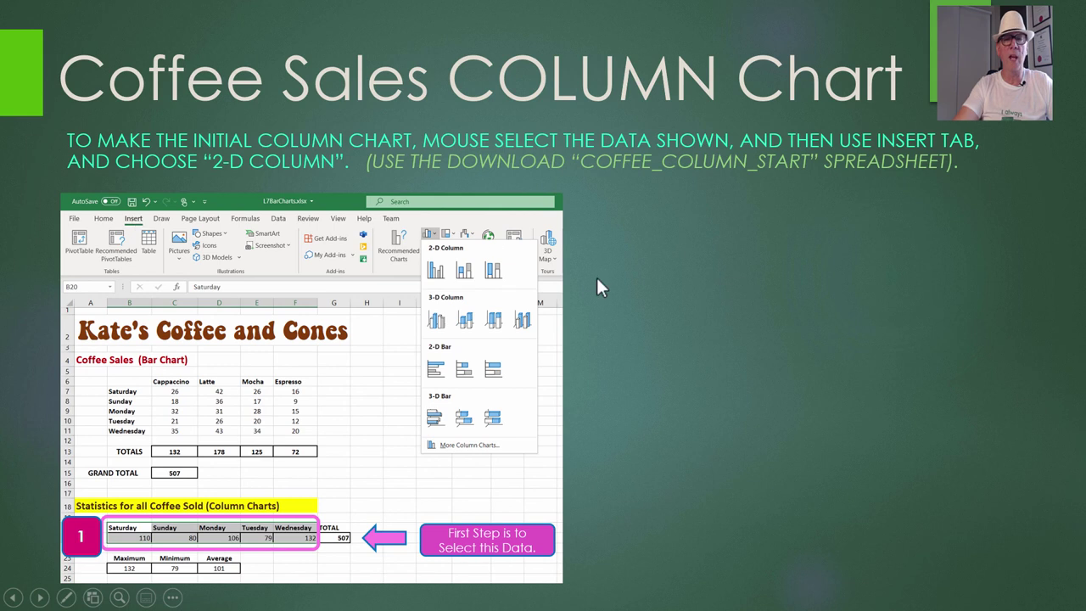
left_click(524, 244)
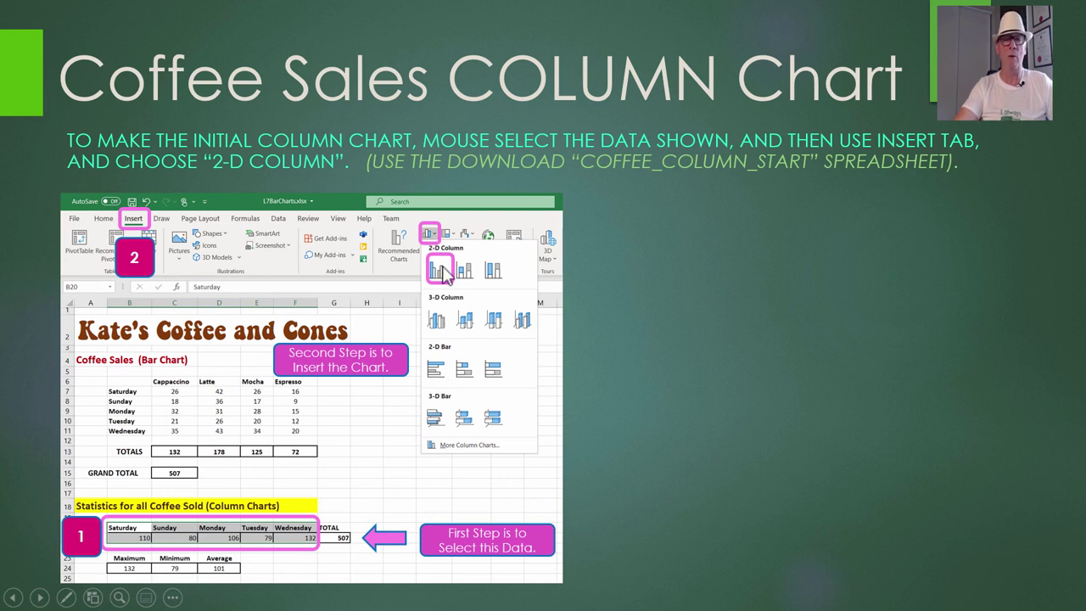
left_click(584, 184)
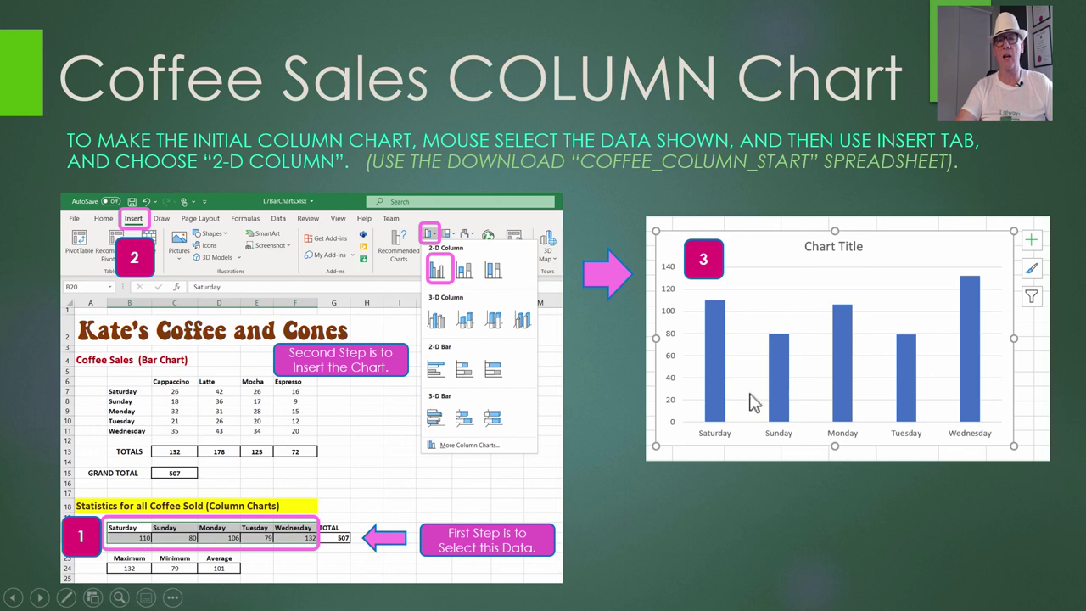
left_click(743, 484)
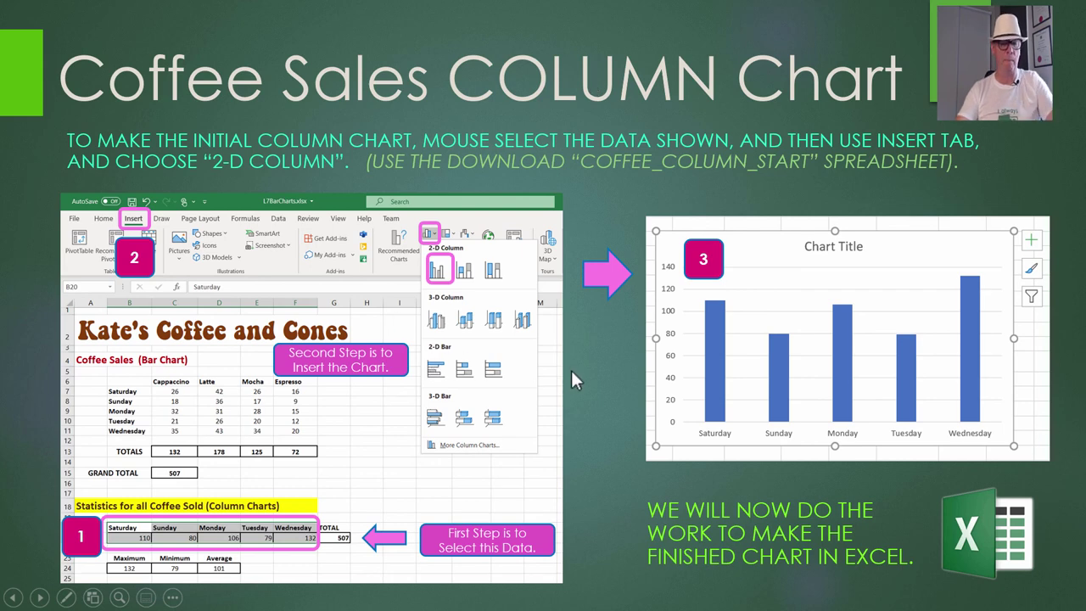
key("alt+Tab")
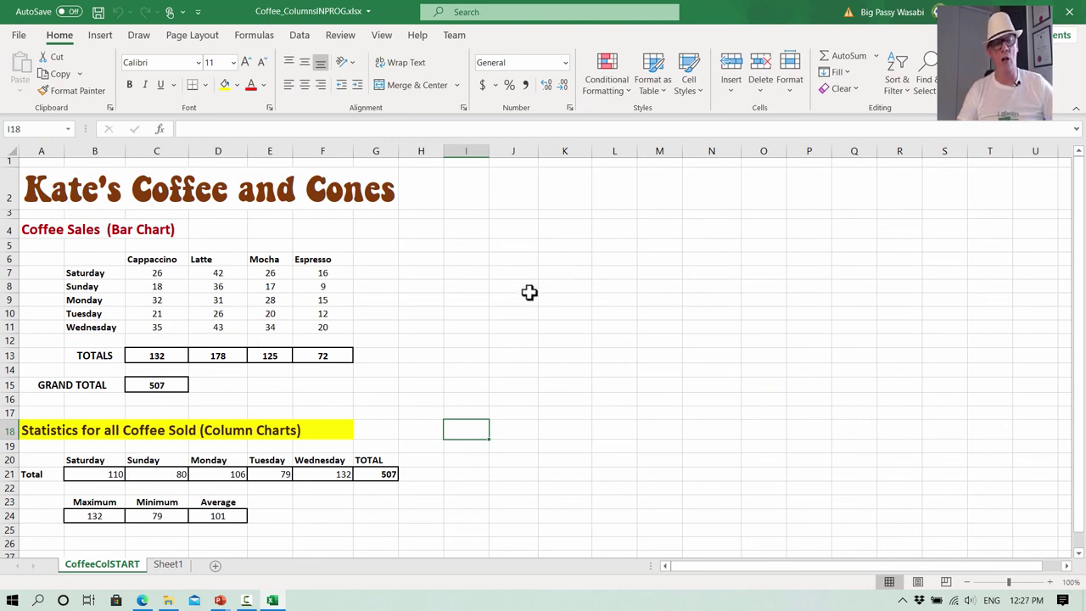
left_click(69, 461)
left_click_drag(148, 463, 371, 474)
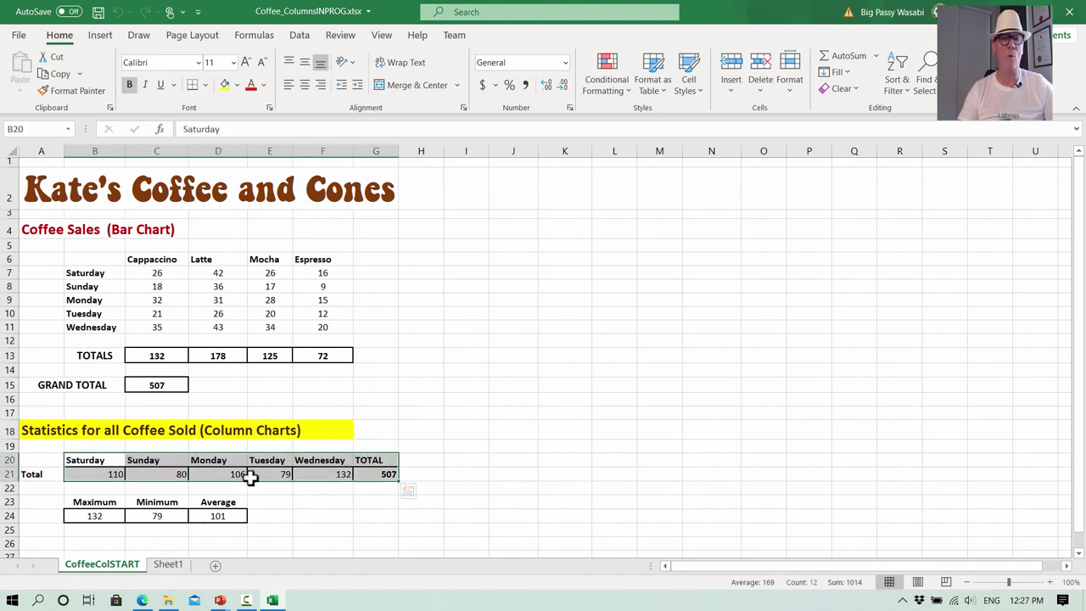
left_click(100, 37)
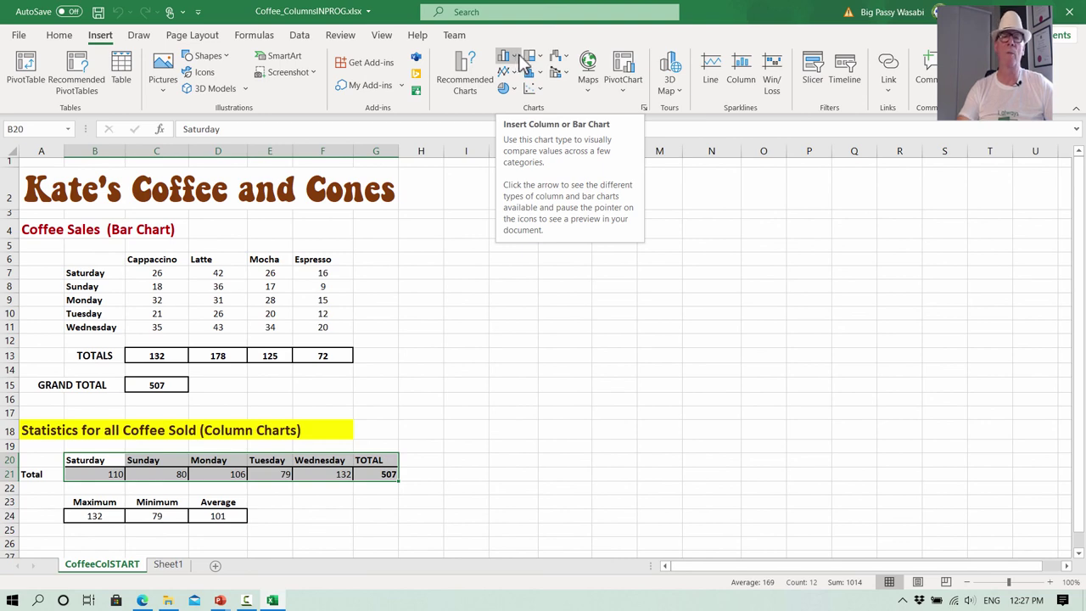
left_click(513, 58)
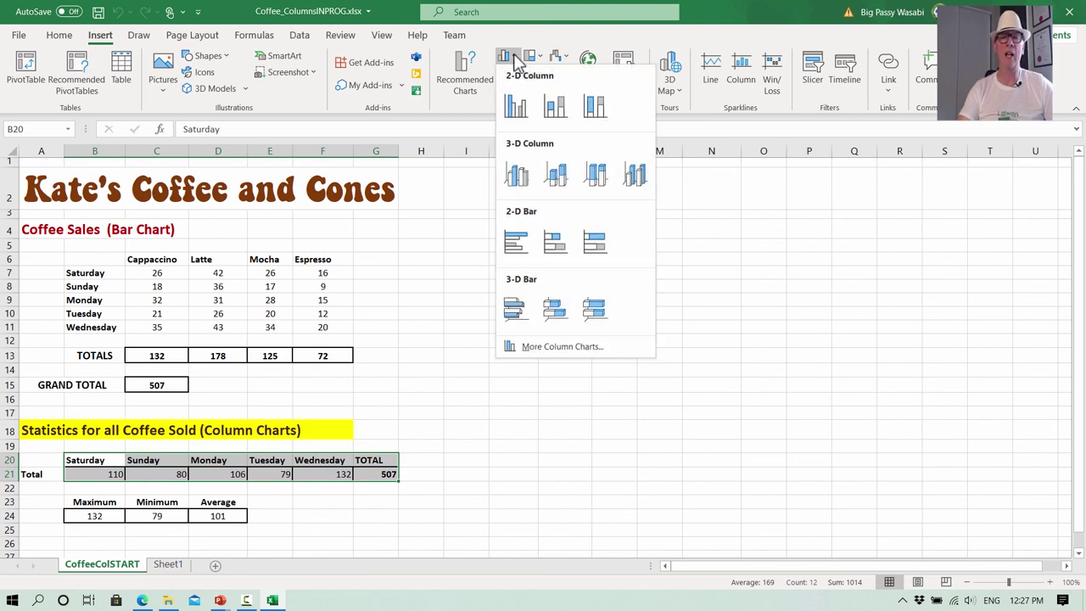
left_click(519, 105)
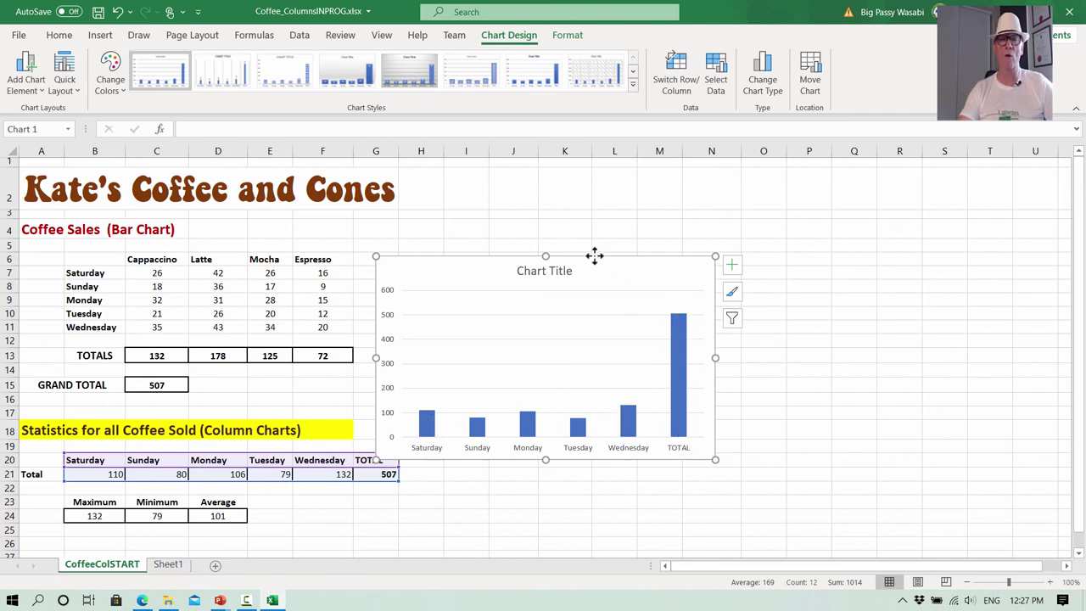
key("Delete")
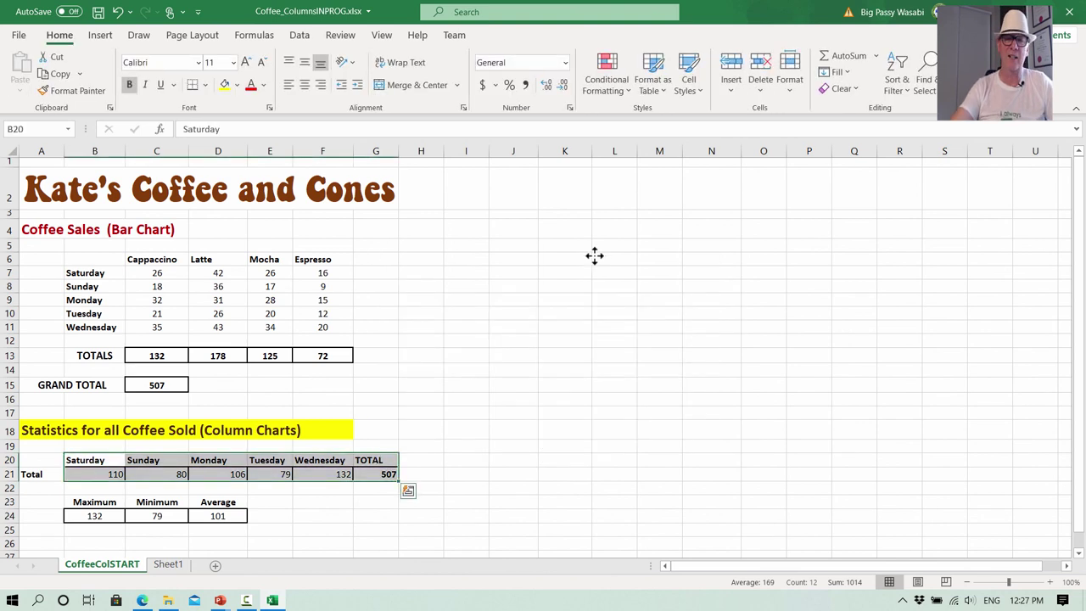
Insert a 2-D clustered column chart from the daily coffee totals in B20:F21, leaving out the TOTAL column.
left_click(434, 433)
left_click_drag(81, 460, 315, 472)
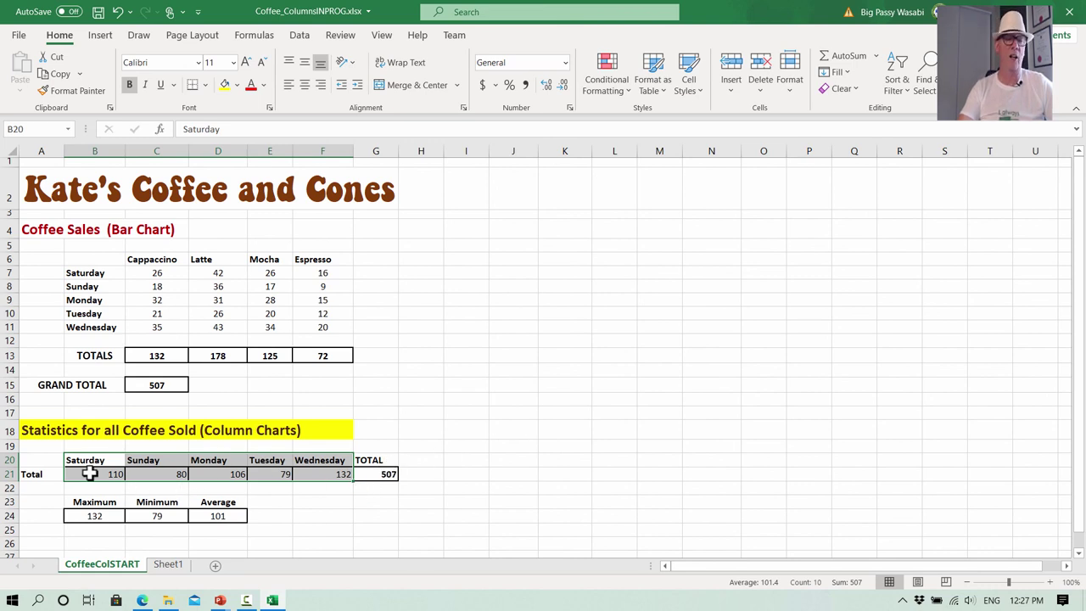
left_click(102, 35)
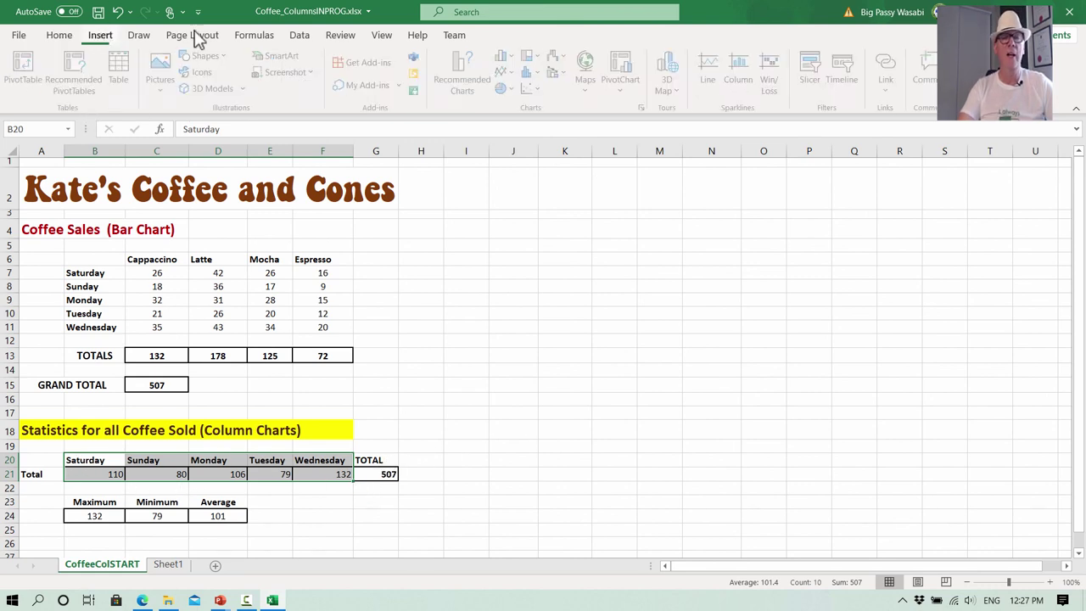
left_click(514, 61)
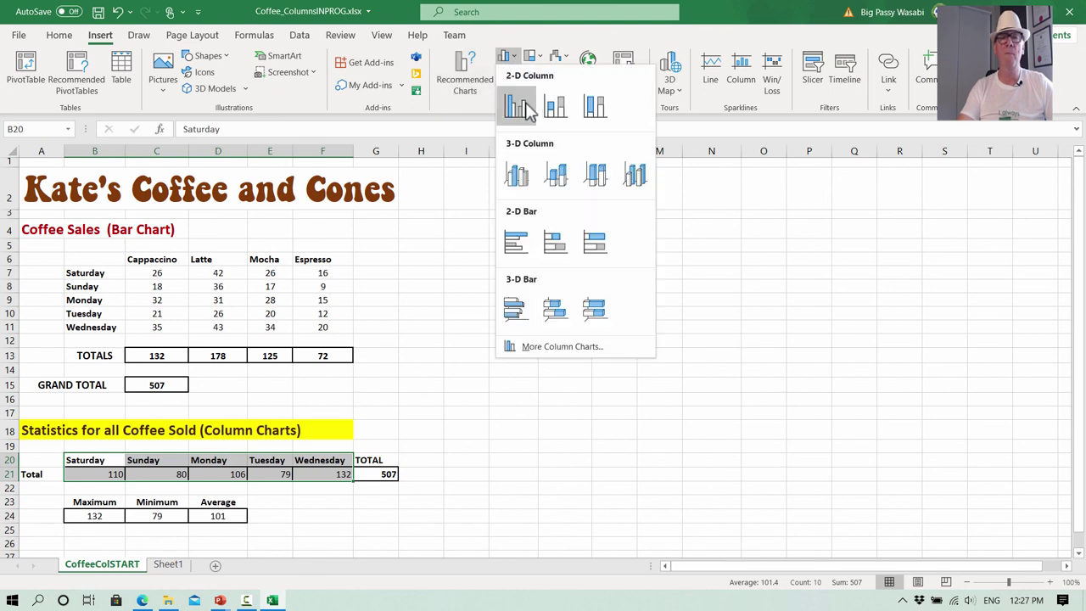
left_click(519, 107)
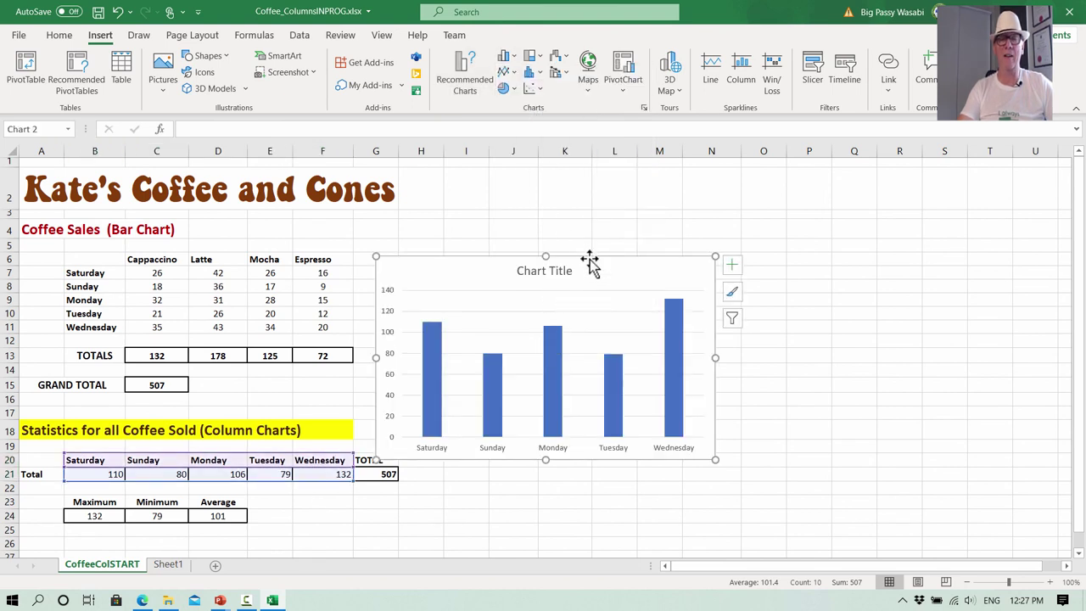
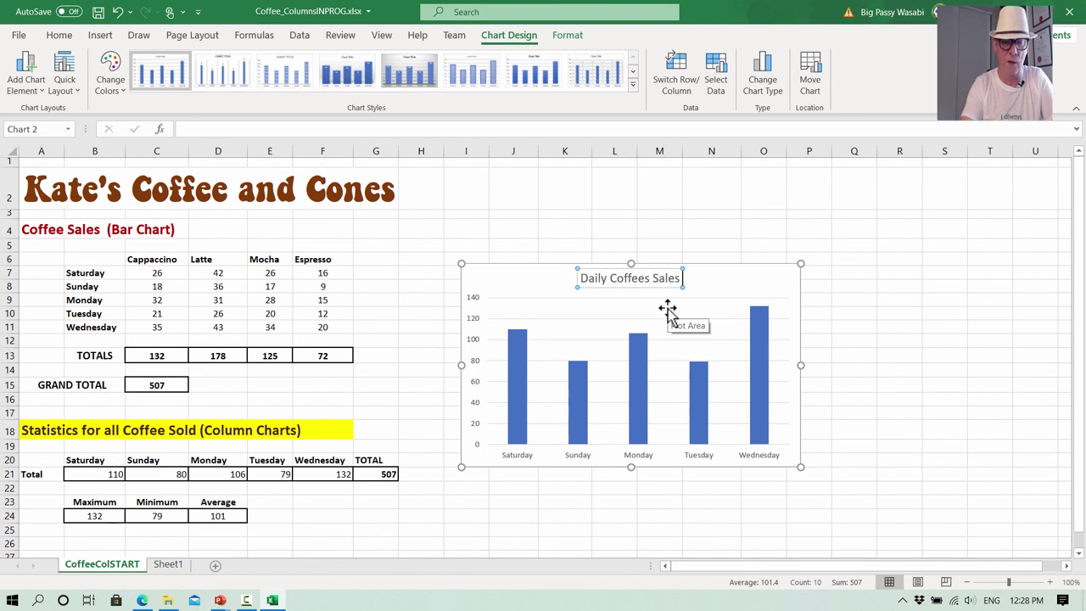
Complete the chart title as "Daily Coffees Sales Totals" and deselect the chart.
key("BackSpace")
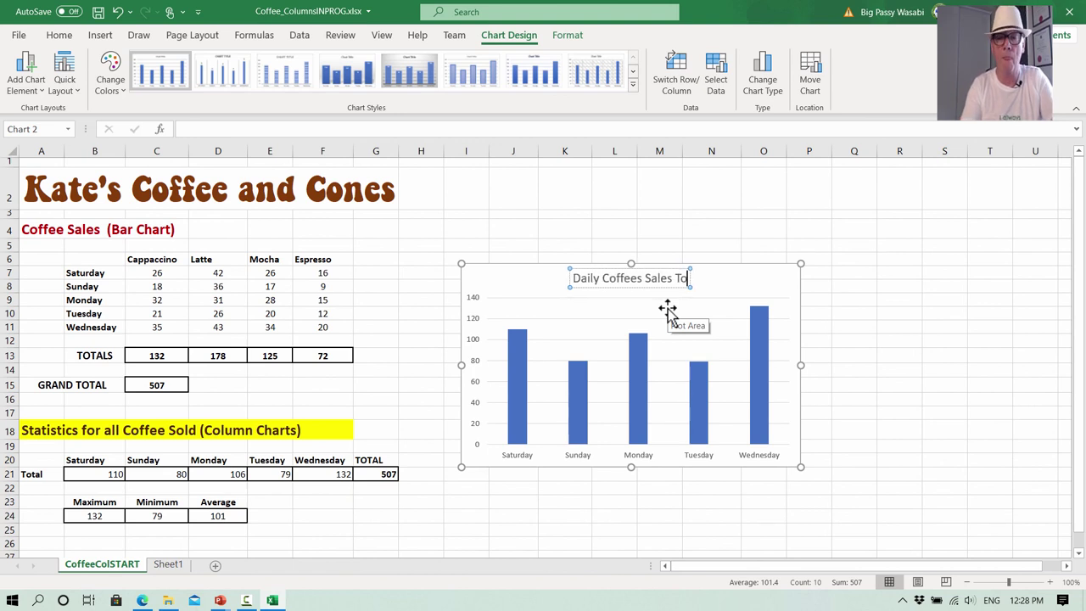
type("tals")
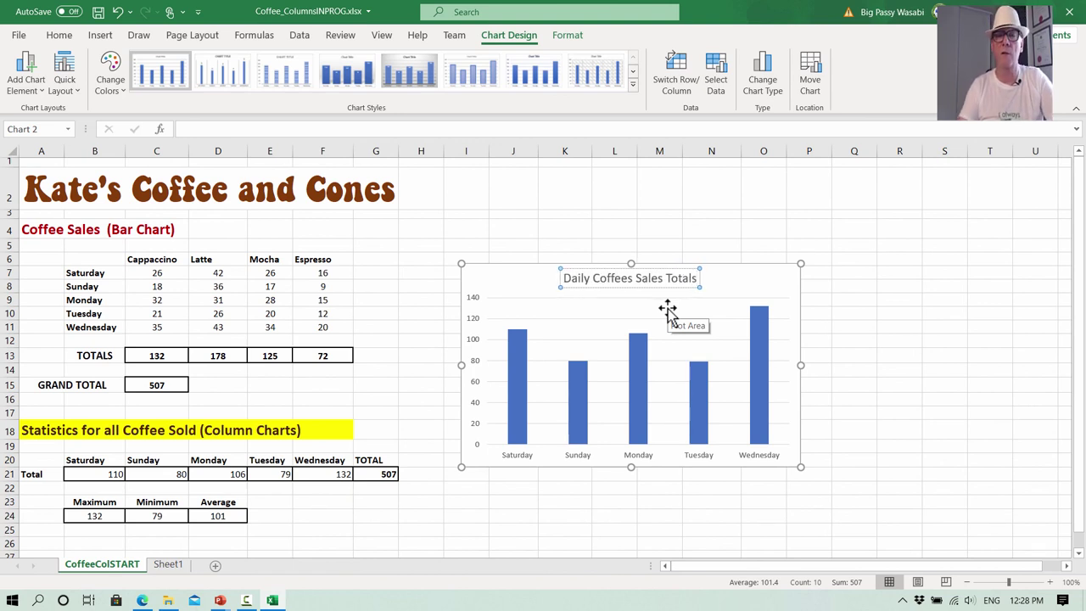
left_click(829, 396)
Apply the chart style with wide columns, value labels inside the column tops and a shaded grey background.
left_click(711, 336)
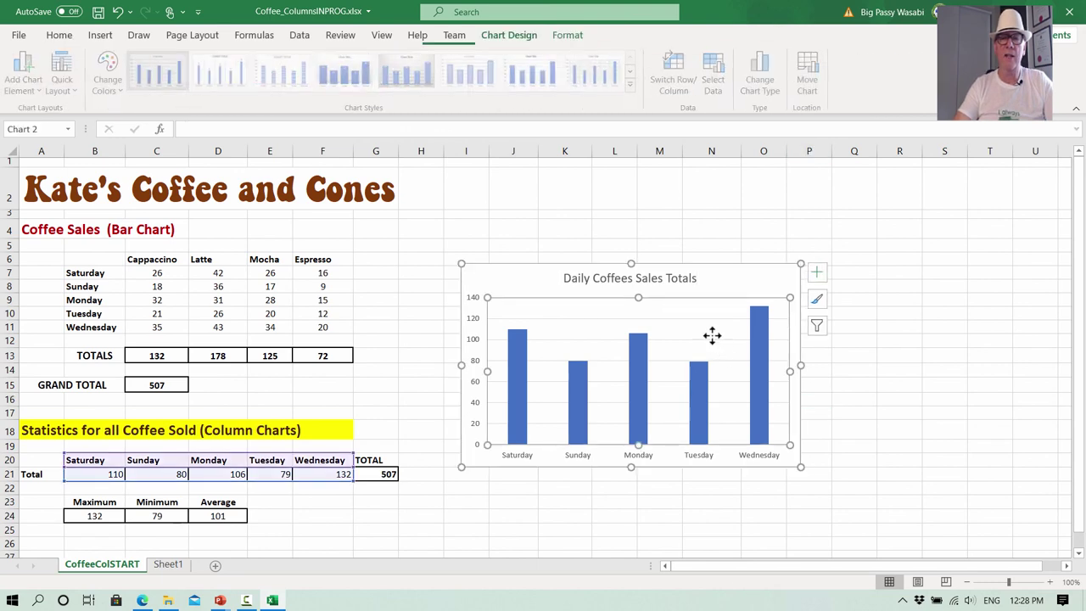
left_click(524, 276)
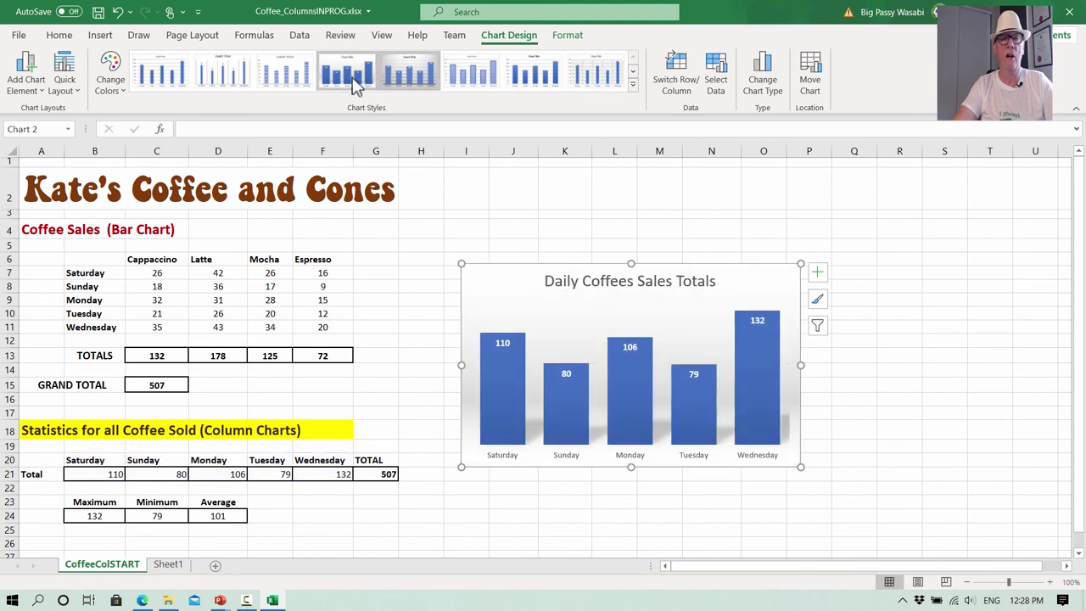
left_click(355, 80)
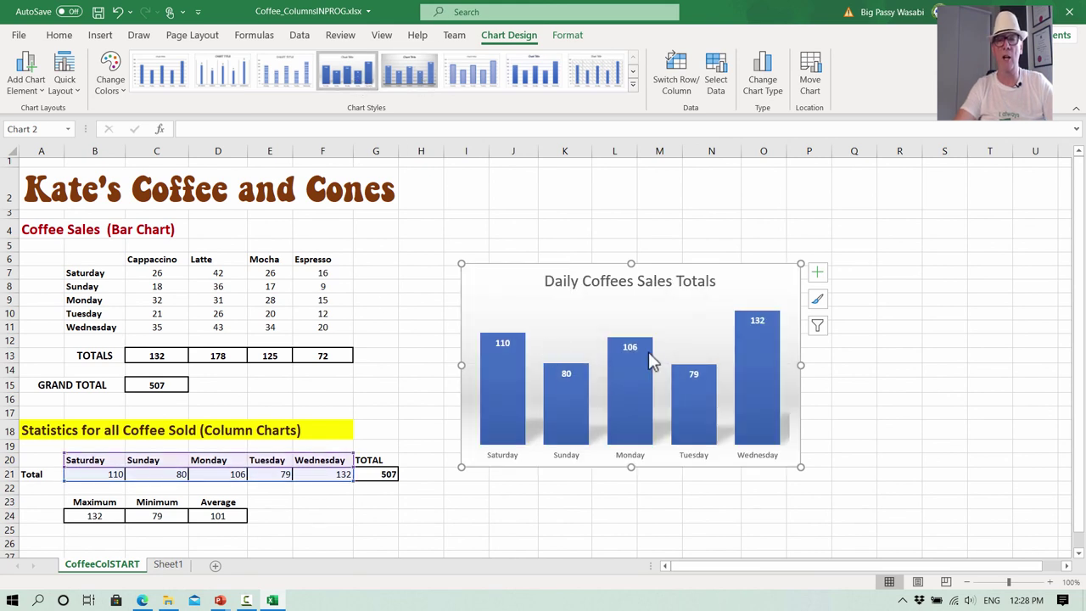
left_click(509, 382)
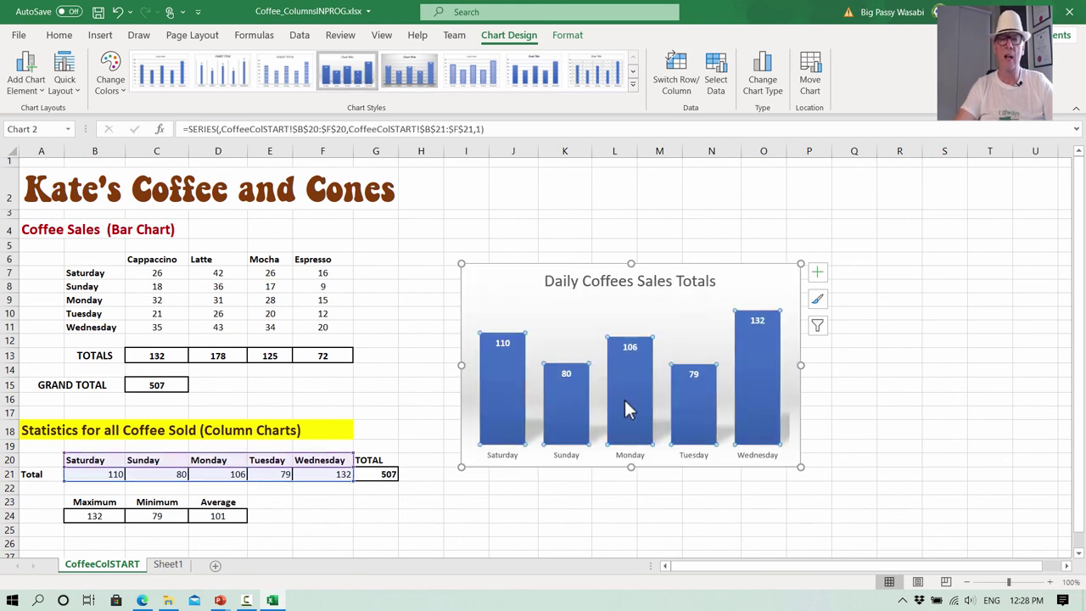
left_click(507, 394)
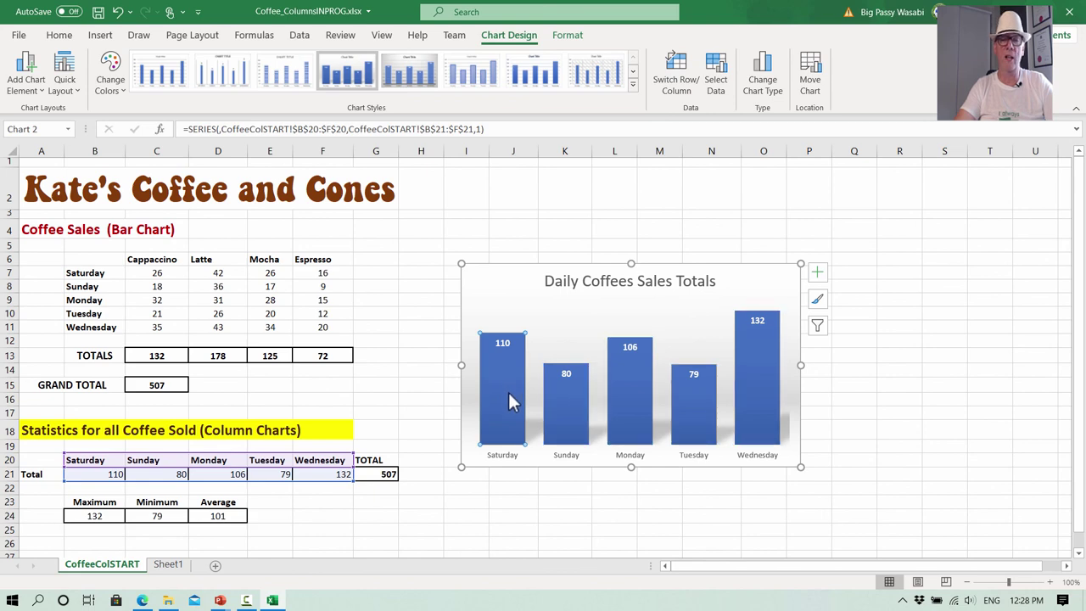
left_click(566, 392)
left_click(891, 224)
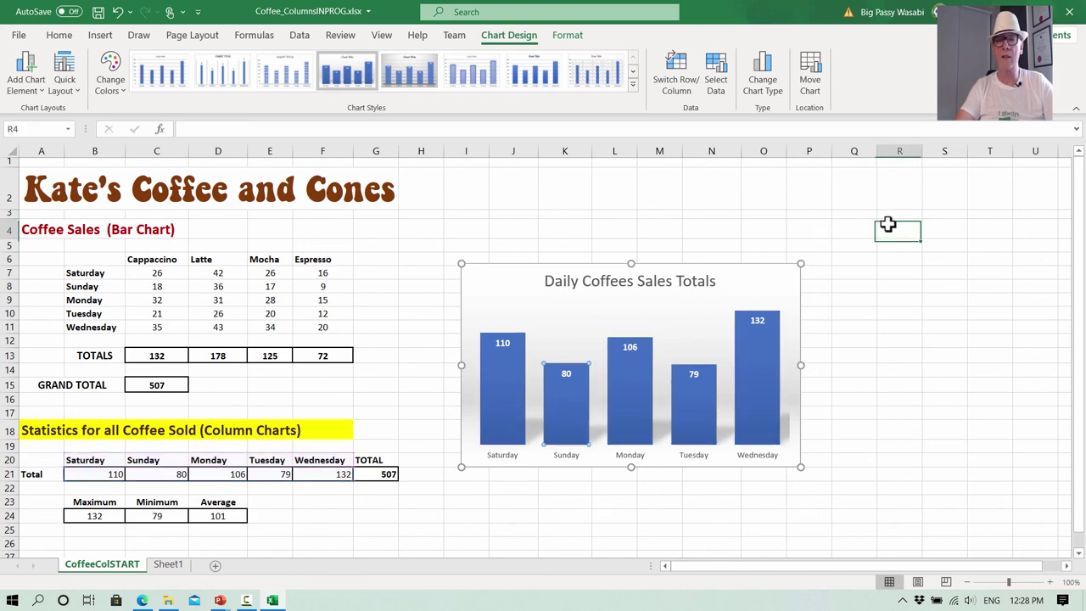
Fill only the Saturday column with the standard light blue colour.
left_click(779, 359)
left_click(502, 405)
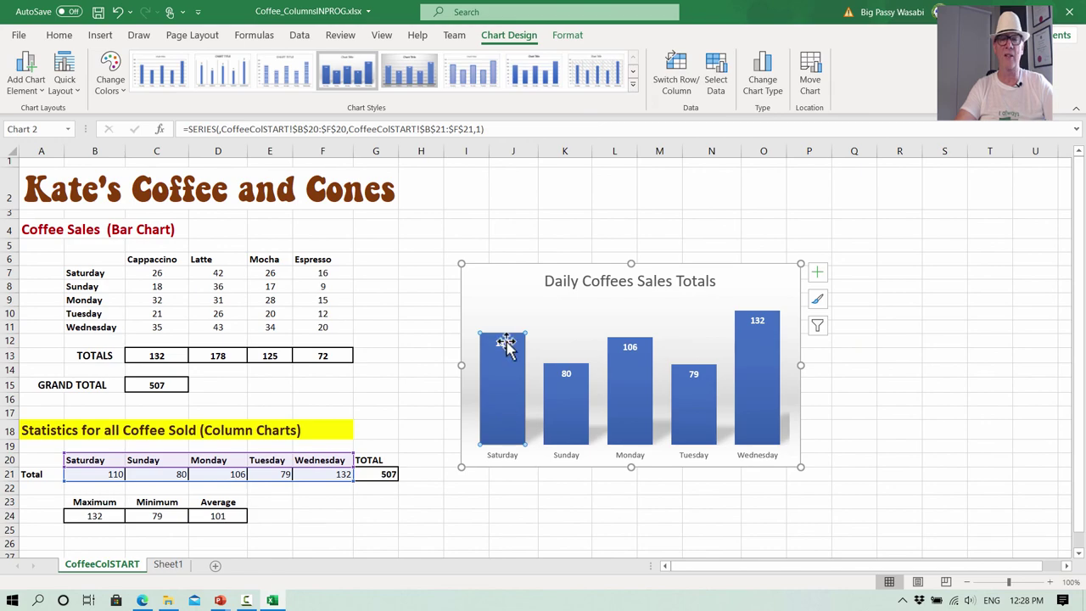
right_click(504, 400)
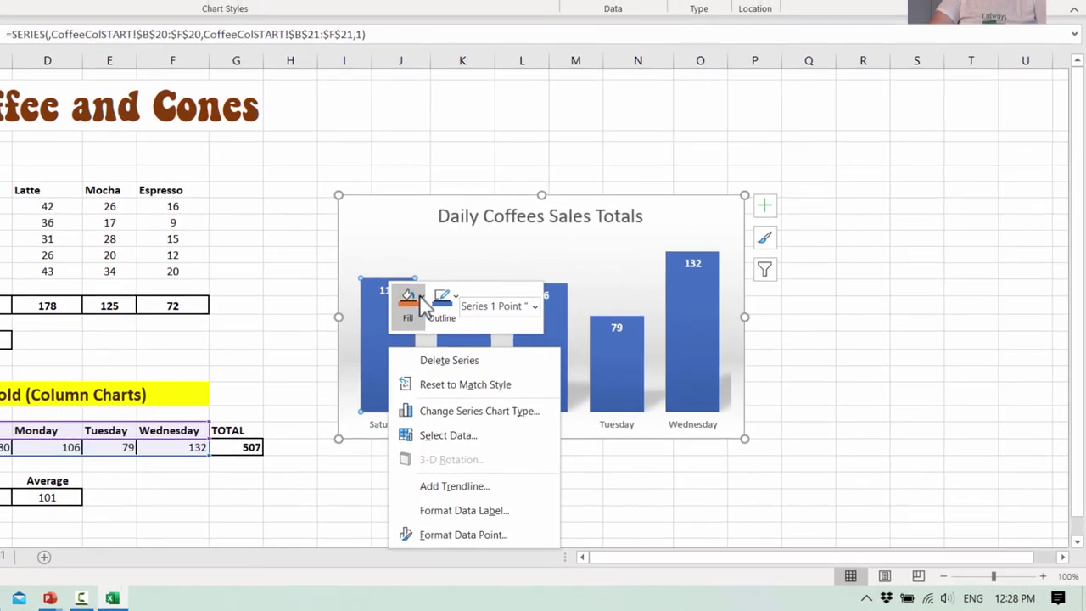
left_click(529, 347)
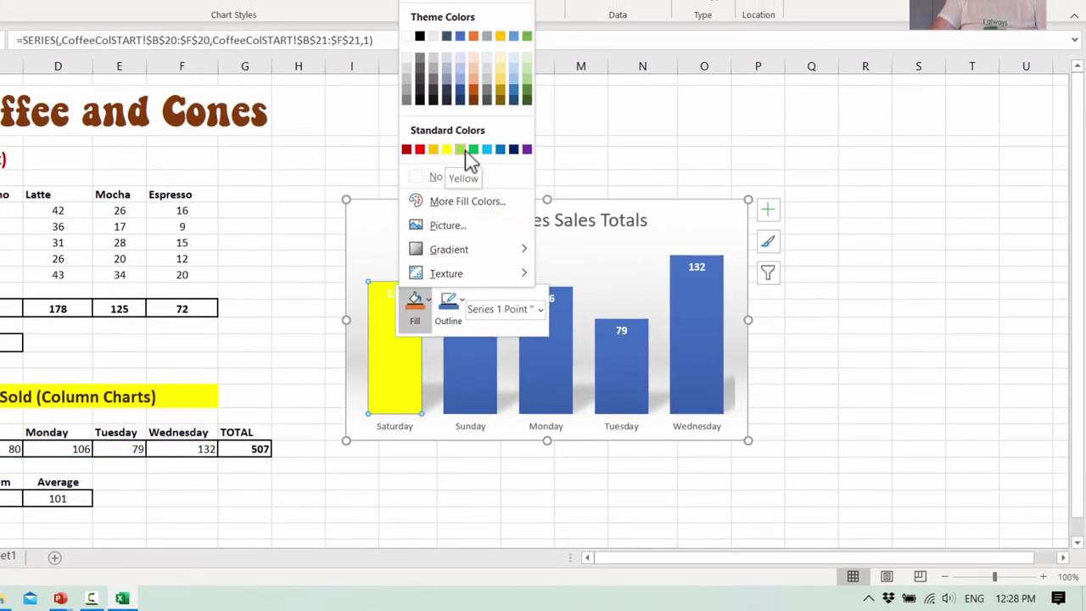
left_click(494, 150)
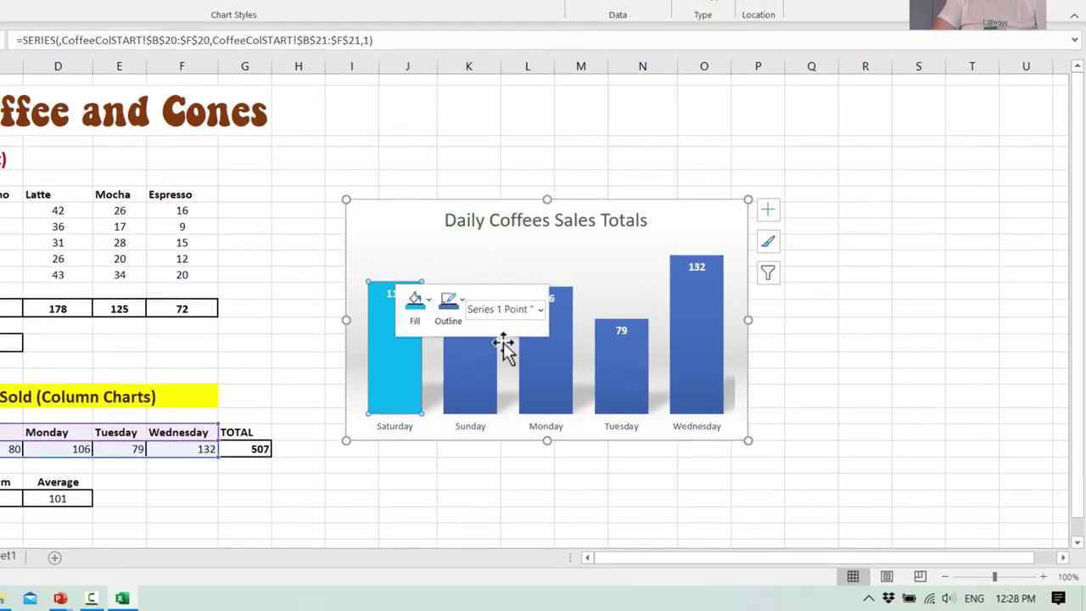
Fill only the Sunday column with the standard red colour and deselect the chart.
left_click(463, 374)
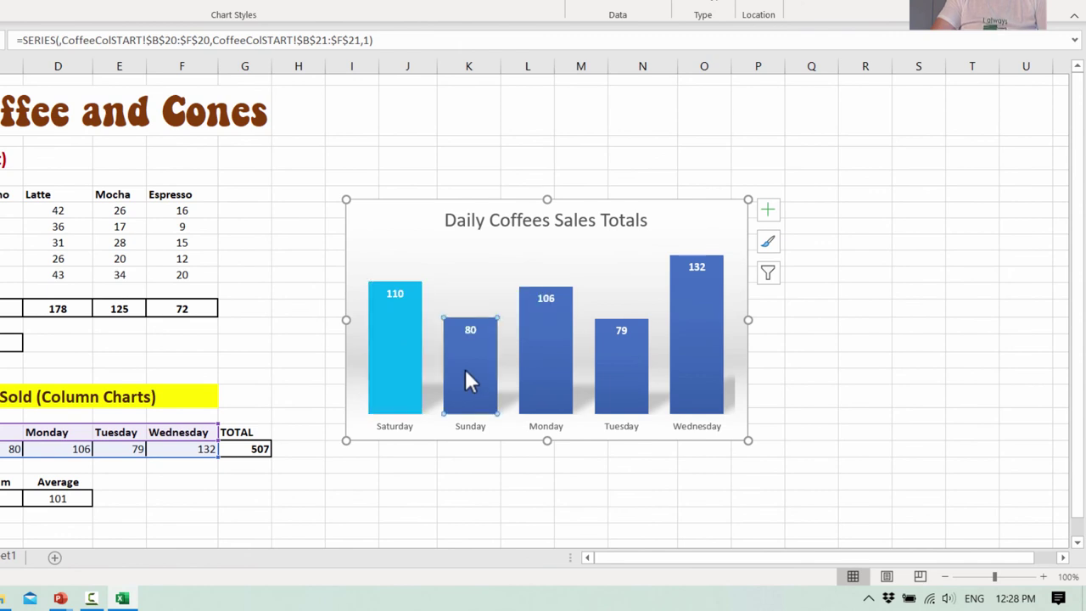
right_click(470, 380)
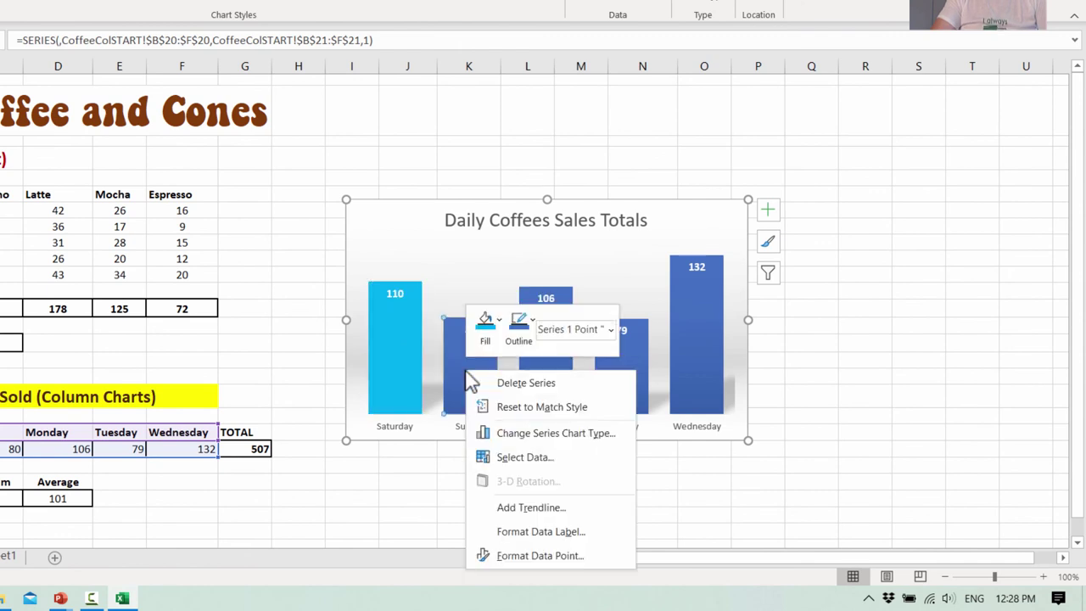
left_click(500, 325)
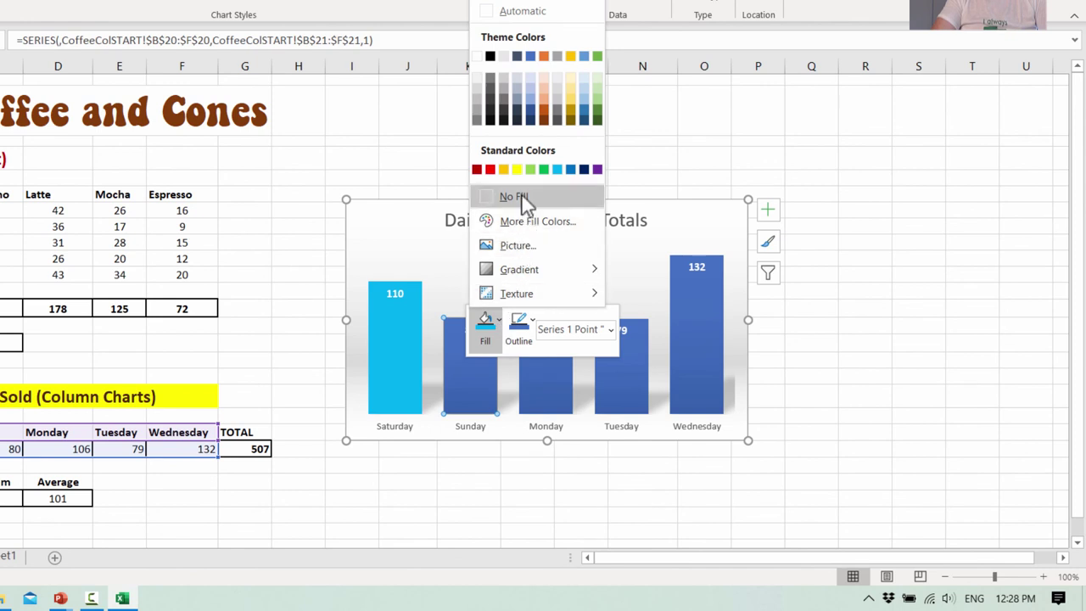
left_click(541, 378)
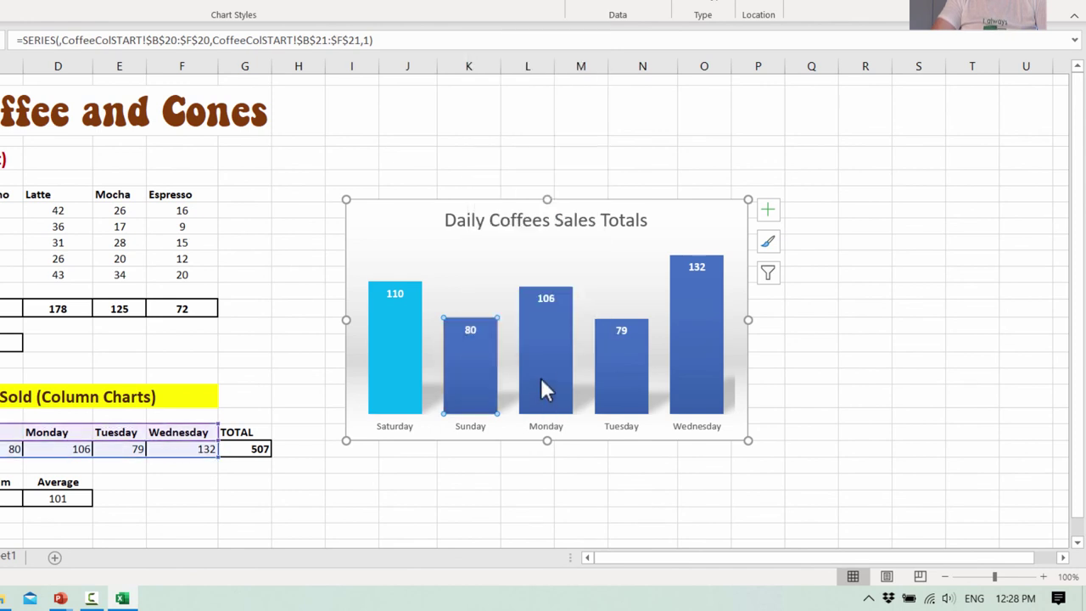
right_click(475, 355)
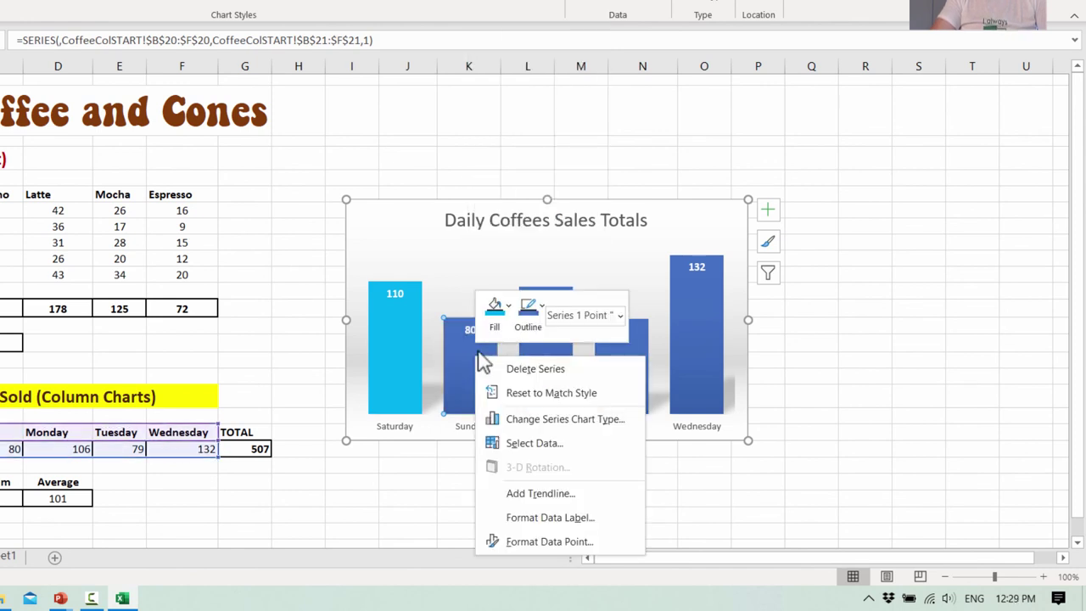
left_click(499, 309)
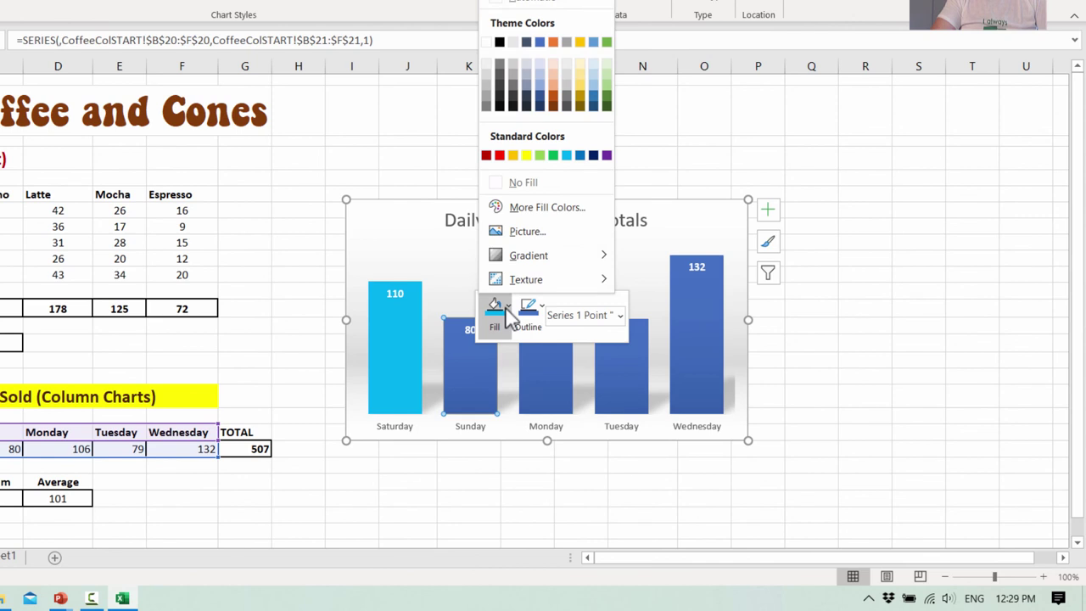
left_click(500, 154)
left_click(498, 155)
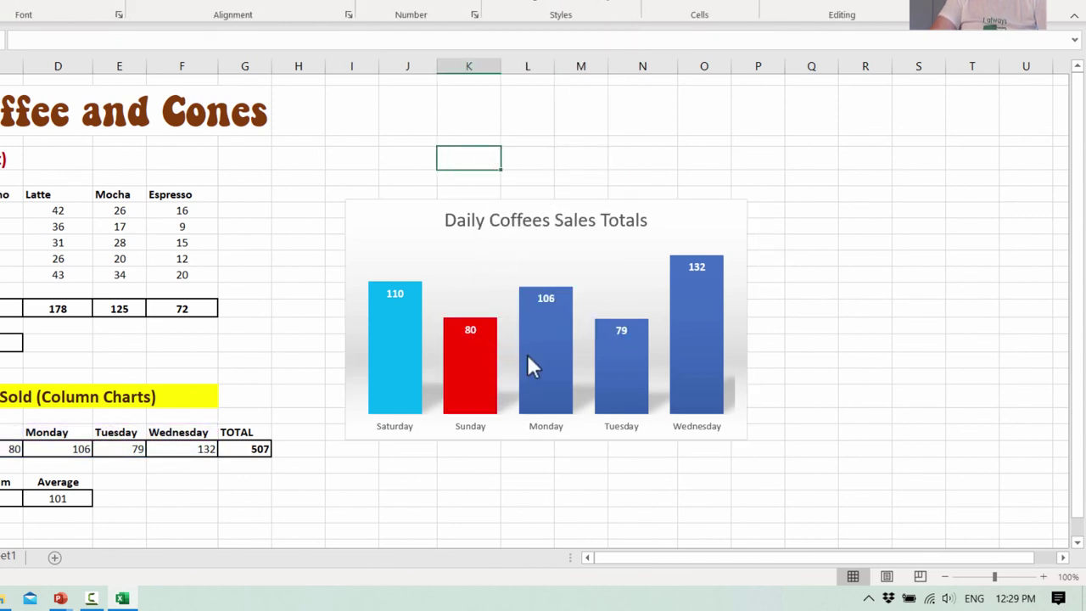
Fill only the Monday column with the standard yellow colour through its data point formatting options.
left_click(560, 354)
left_click(560, 345)
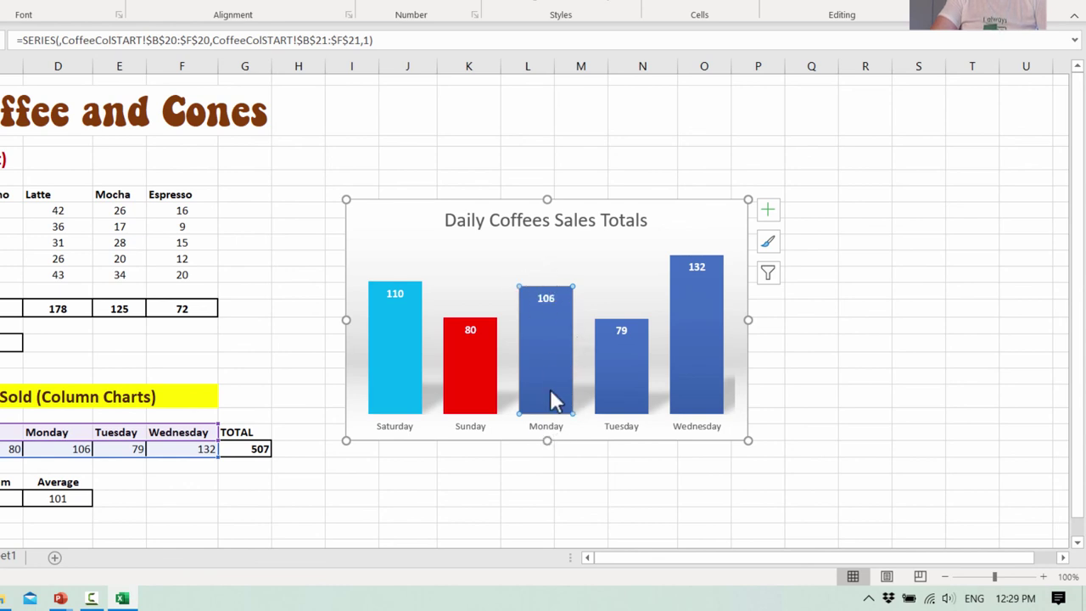
right_click(551, 372)
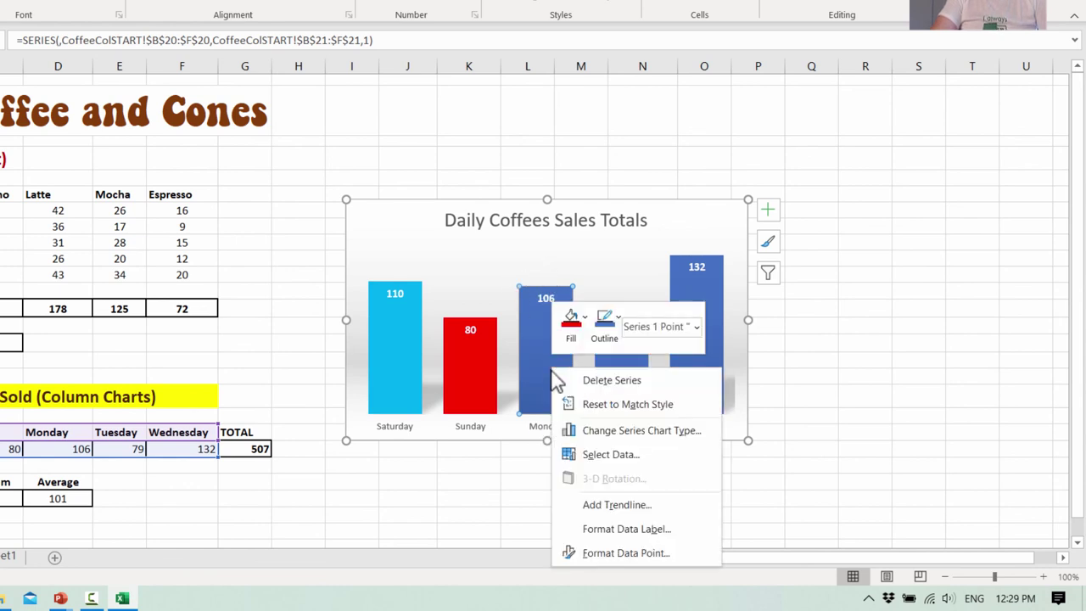
left_click(619, 552)
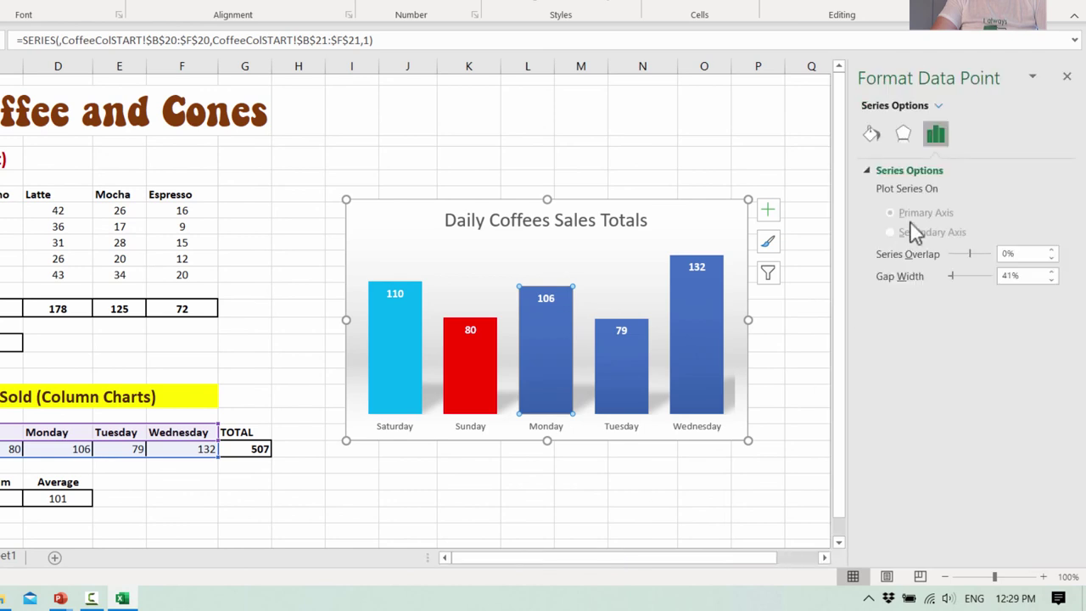
left_click(873, 134)
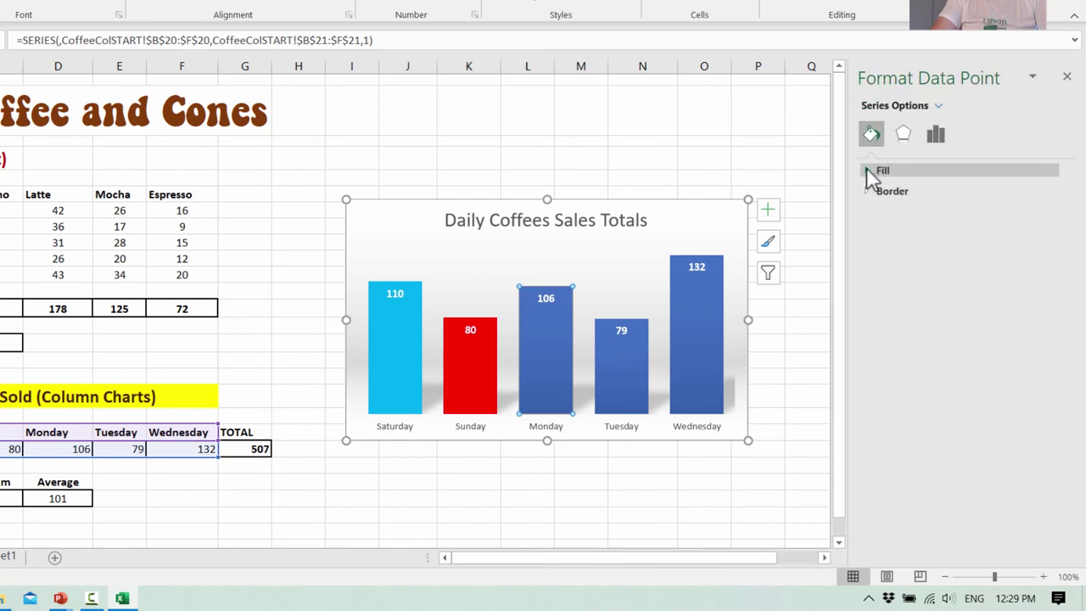
left_click(869, 170)
left_click(1052, 367)
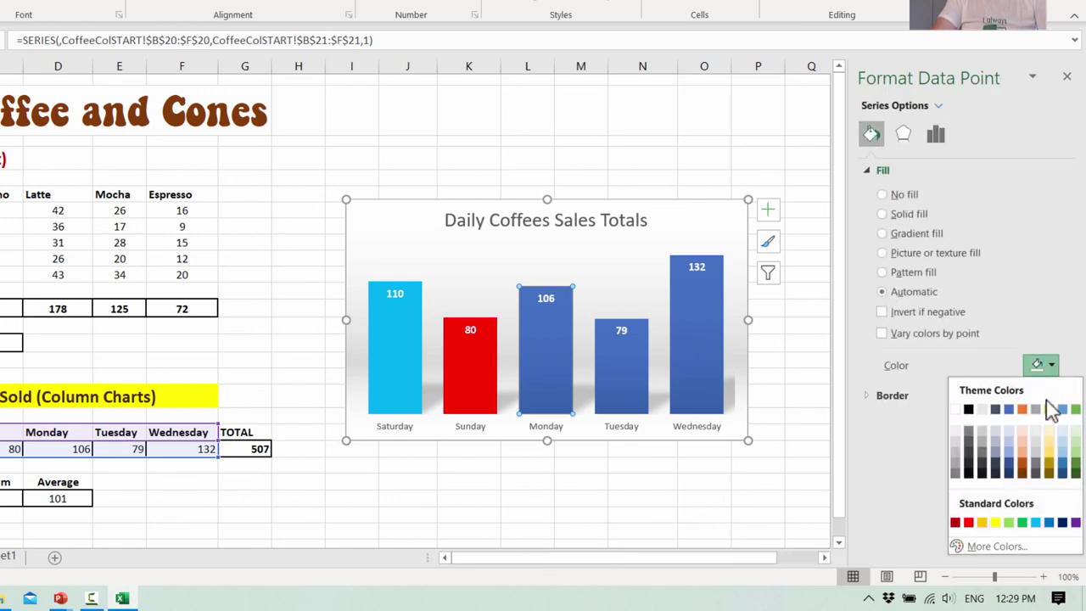
left_click(995, 522)
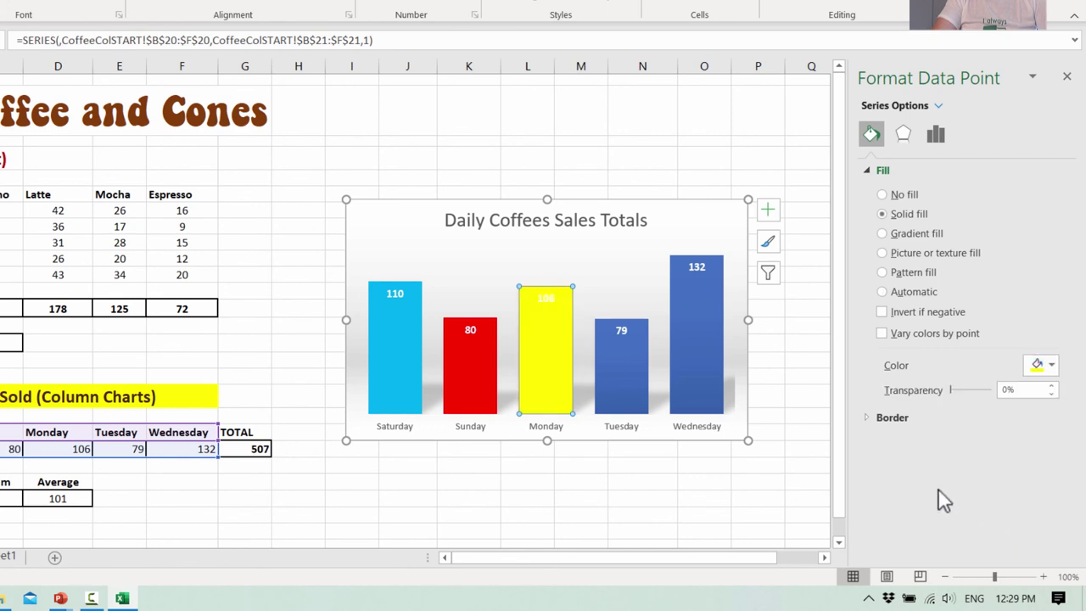
Fill only the Tuesday column with a bright green chosen from the additional fill colours.
left_click(638, 365)
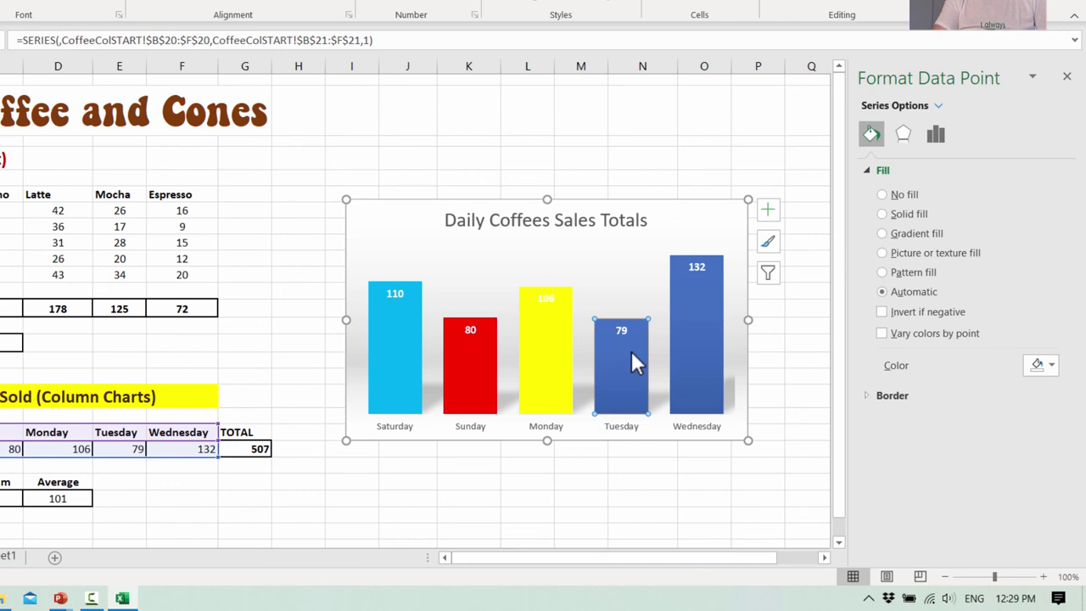
right_click(631, 352)
left_click(667, 306)
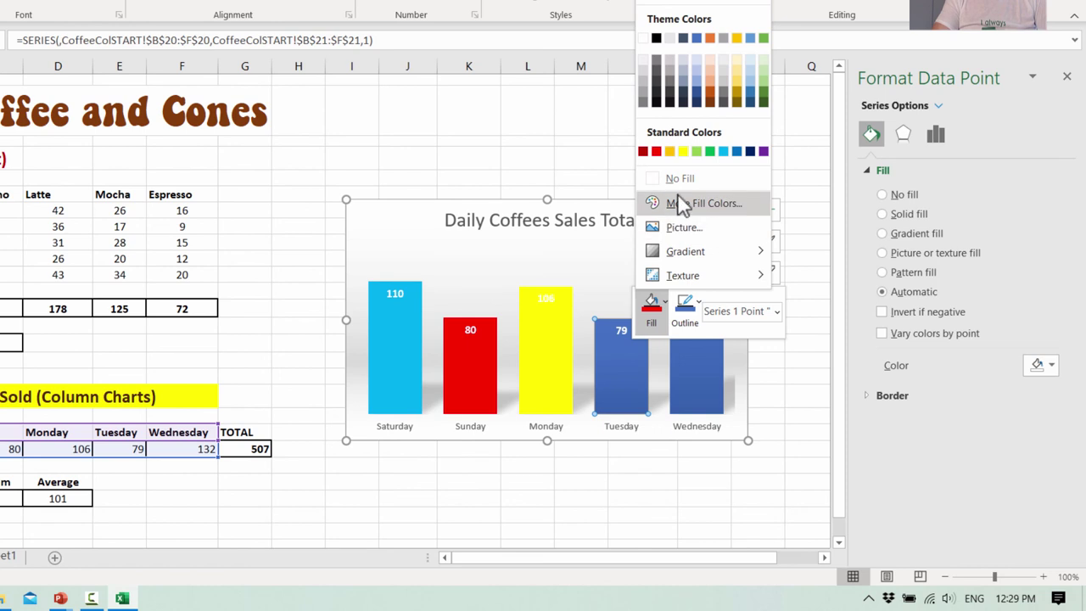
left_click(690, 207)
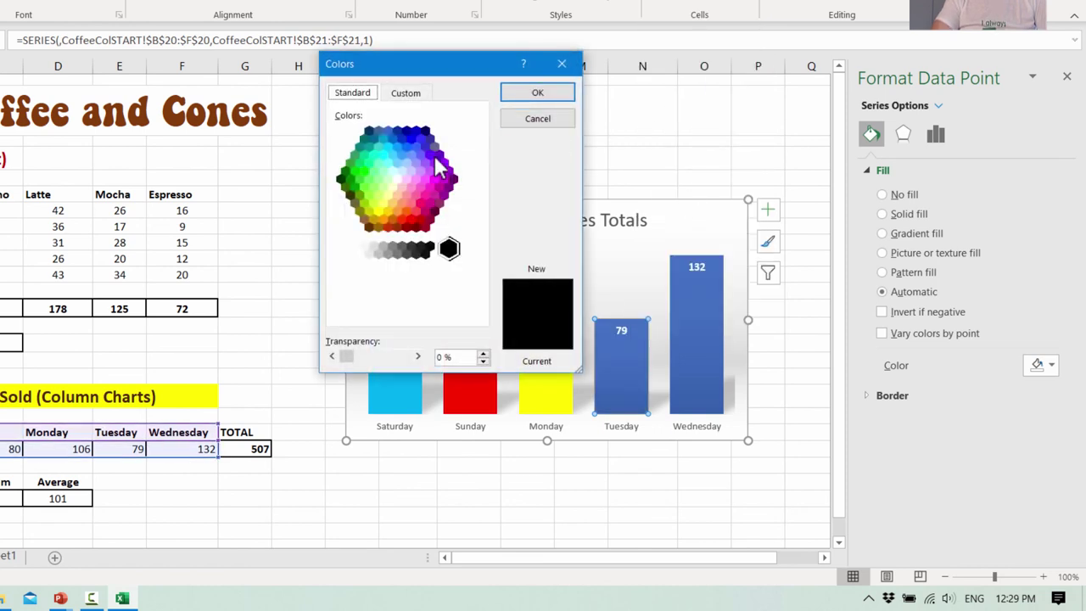
left_click(364, 170)
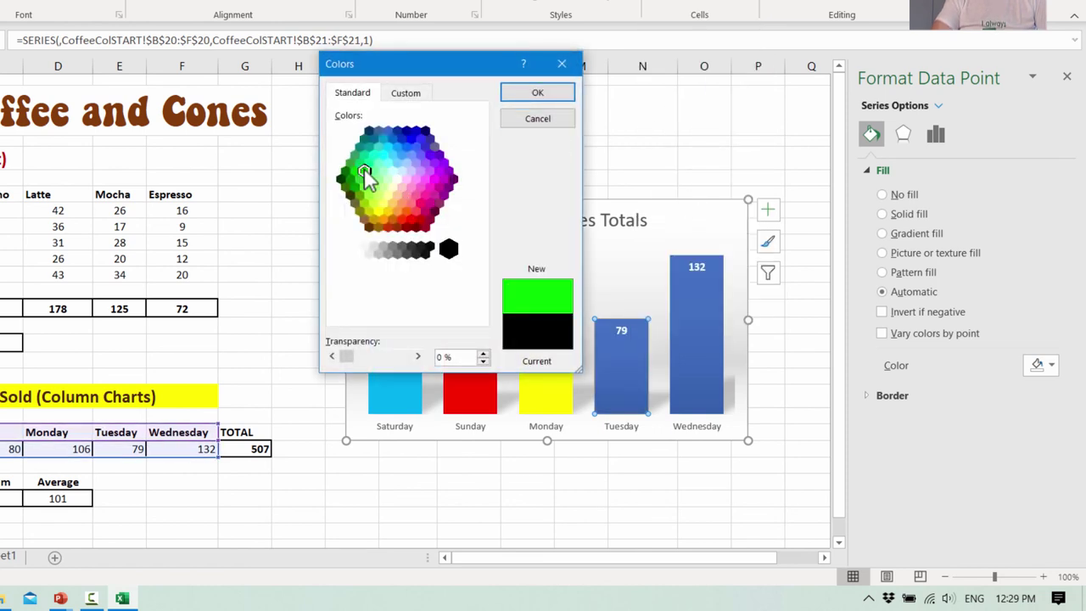
left_click(524, 97)
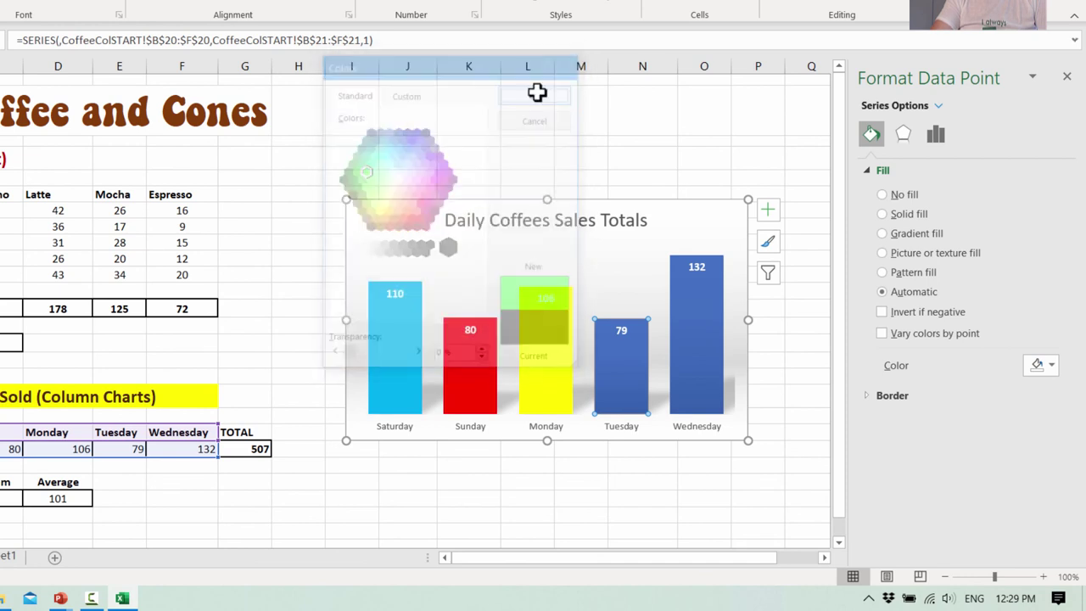
Fill only the Wednesday column with the standard purple colour and deselect the chart.
left_click(687, 315)
right_click(689, 321)
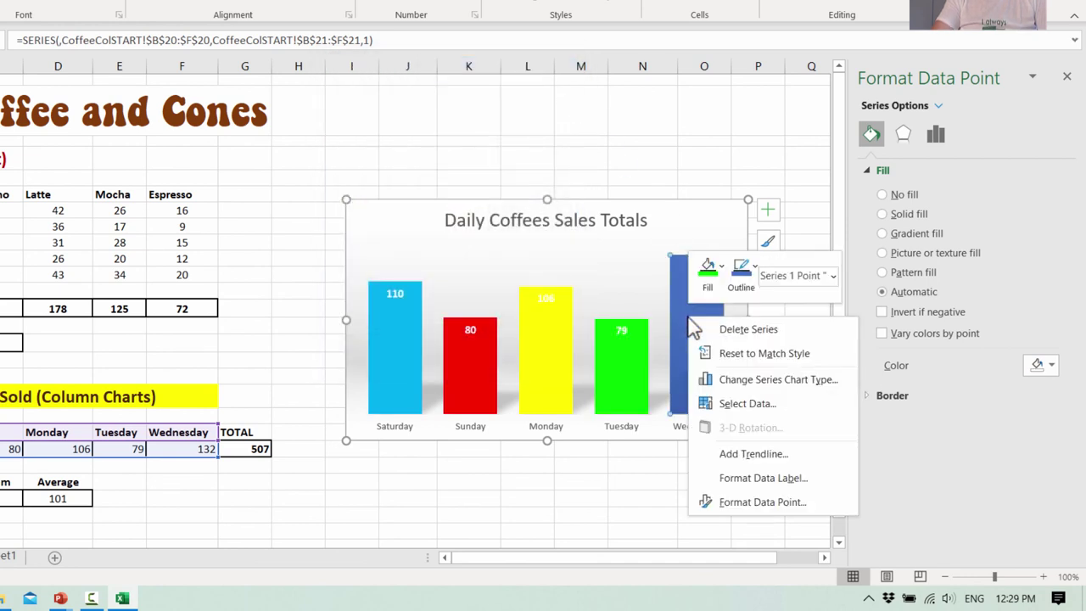
left_click(719, 277)
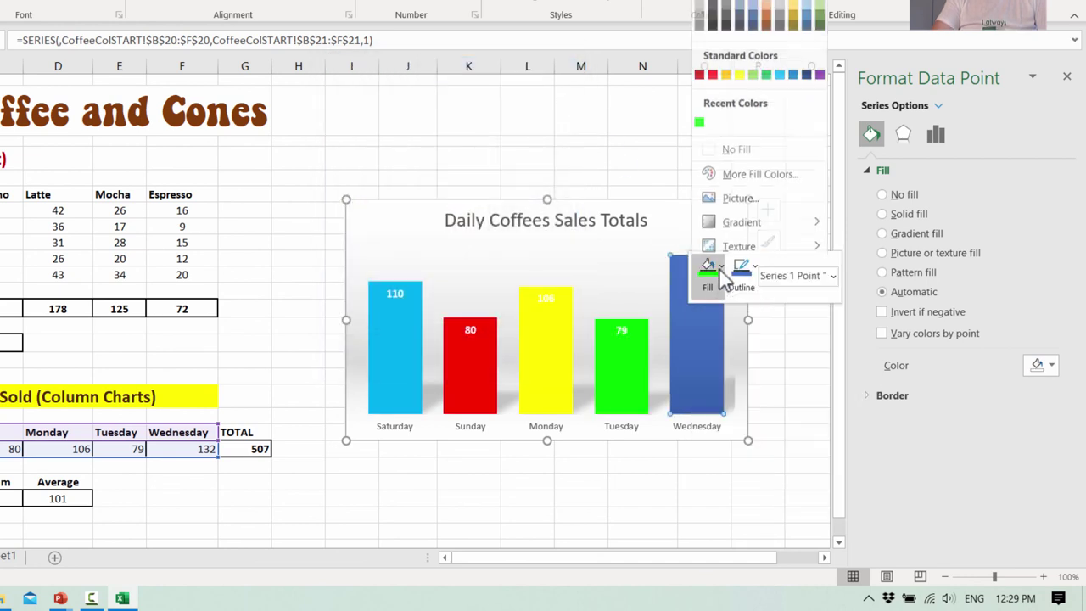
left_click(823, 69)
left_click(759, 119)
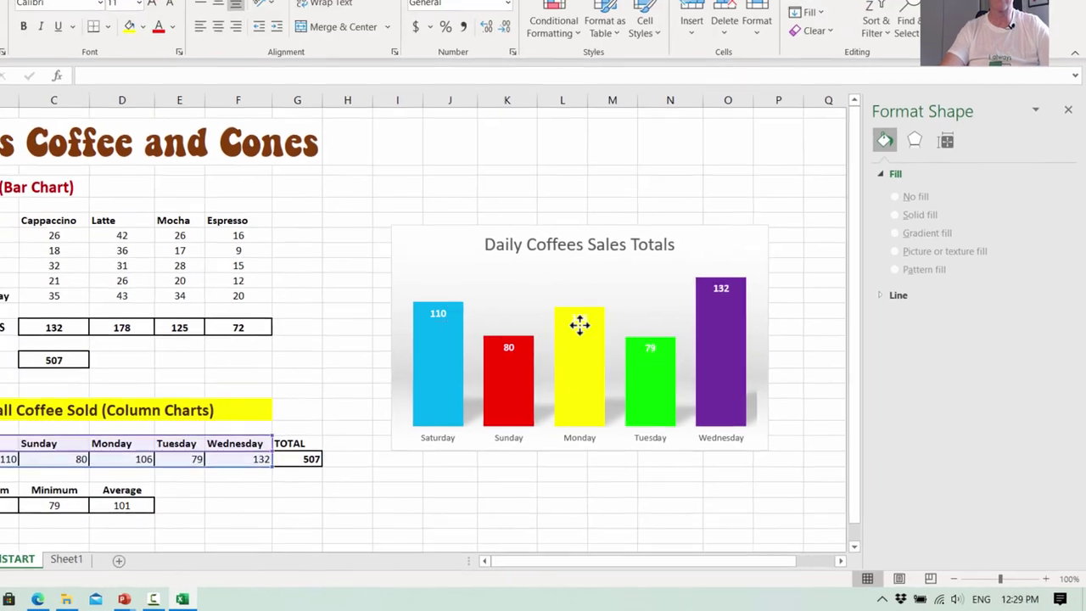
Change the font colour of only the Monday column's value label to a grey theme colour and deselect the chart.
left_click(547, 302)
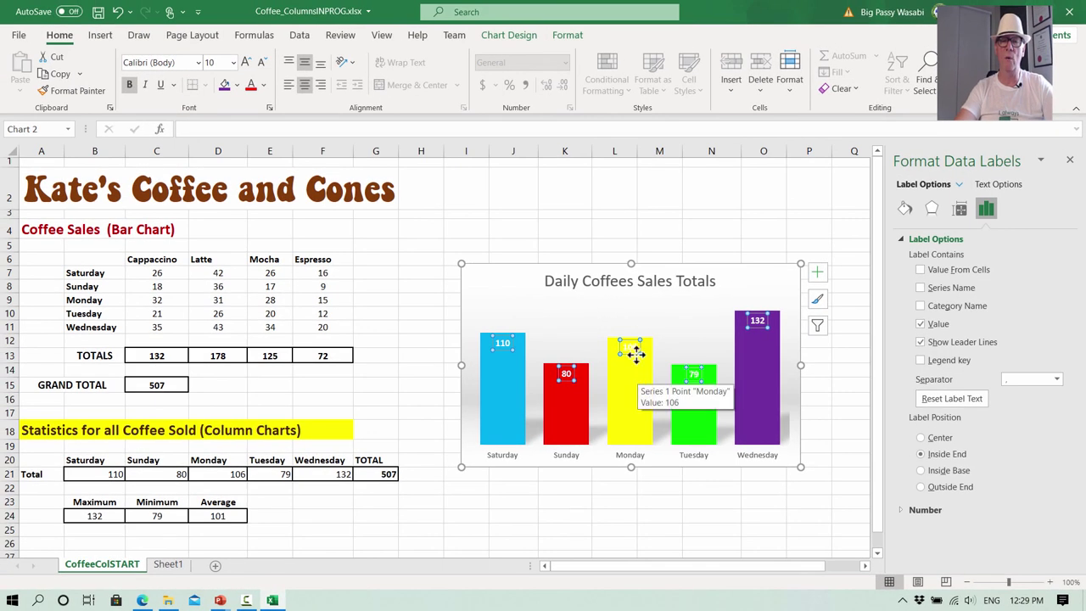
left_click(637, 353)
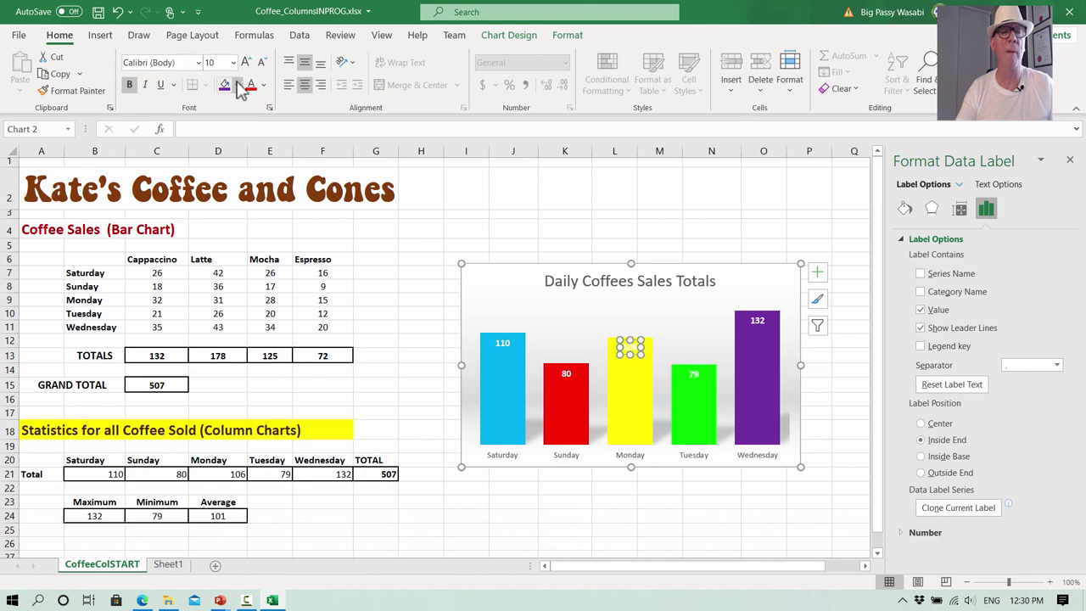
left_click(263, 85)
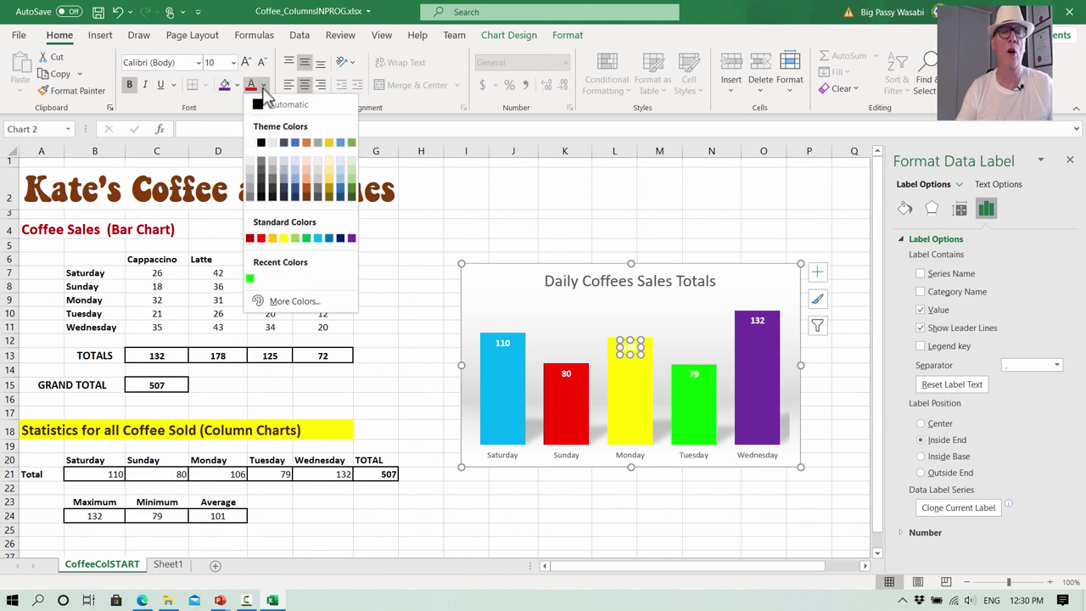
left_click(276, 178)
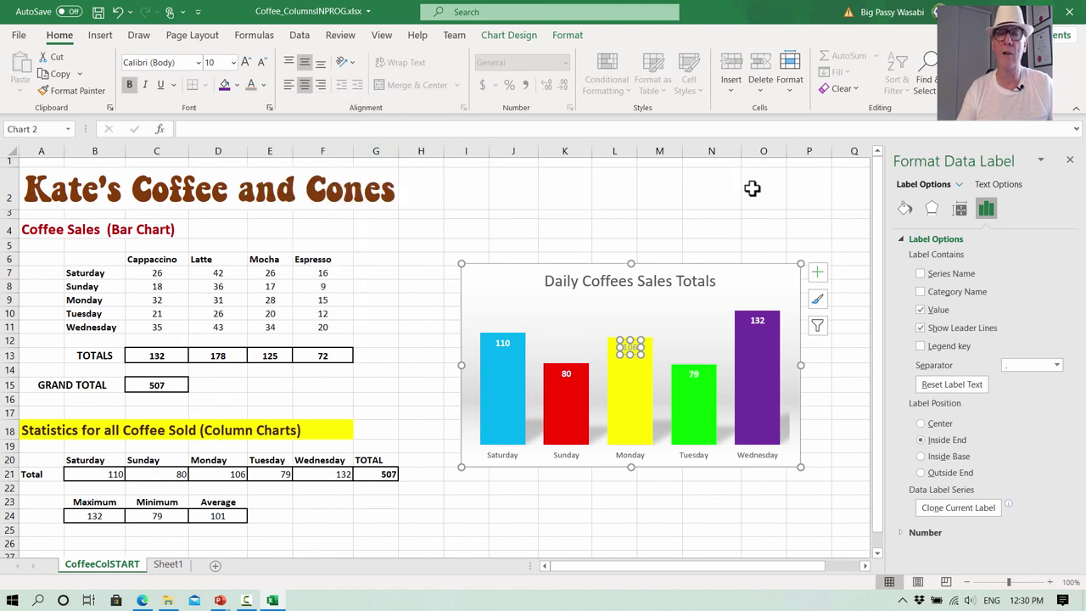
left_click(755, 187)
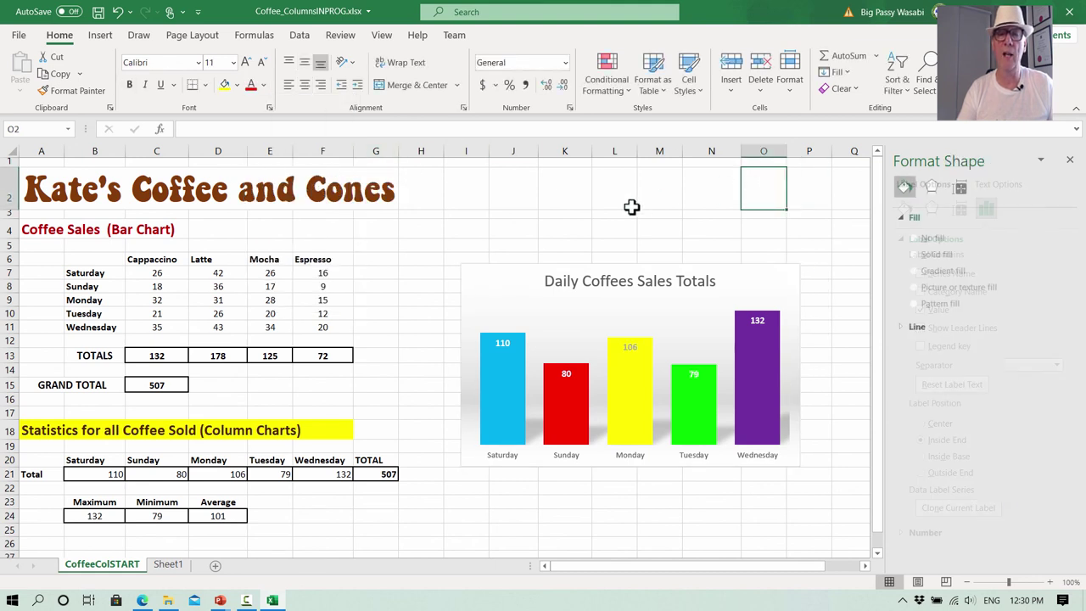
Change the font colour of only the Tuesday column's value label to standard green and deselect the chart.
left_click(695, 380)
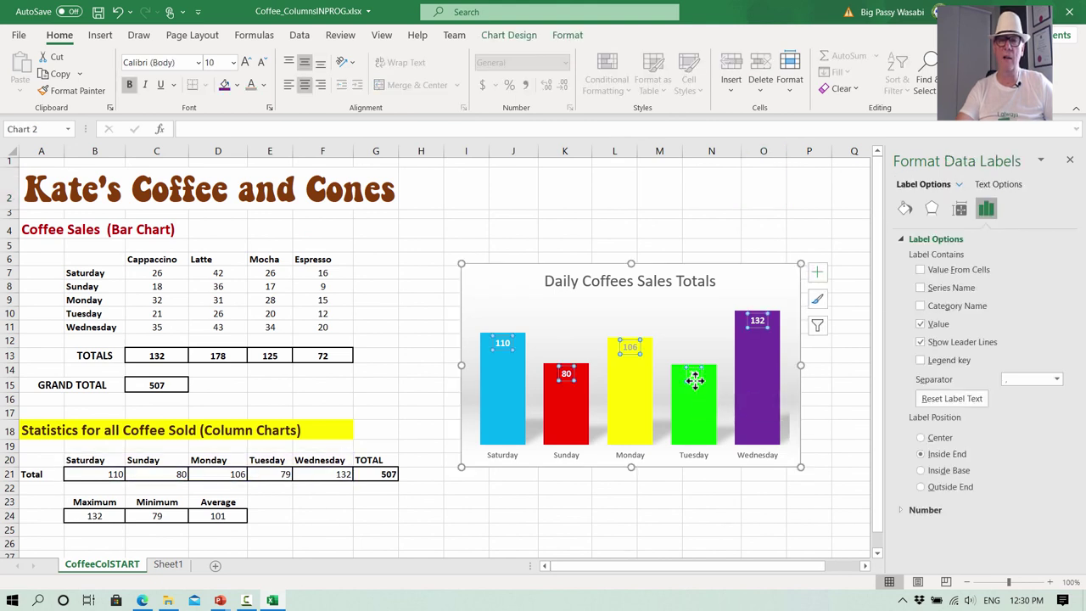
left_click(695, 378)
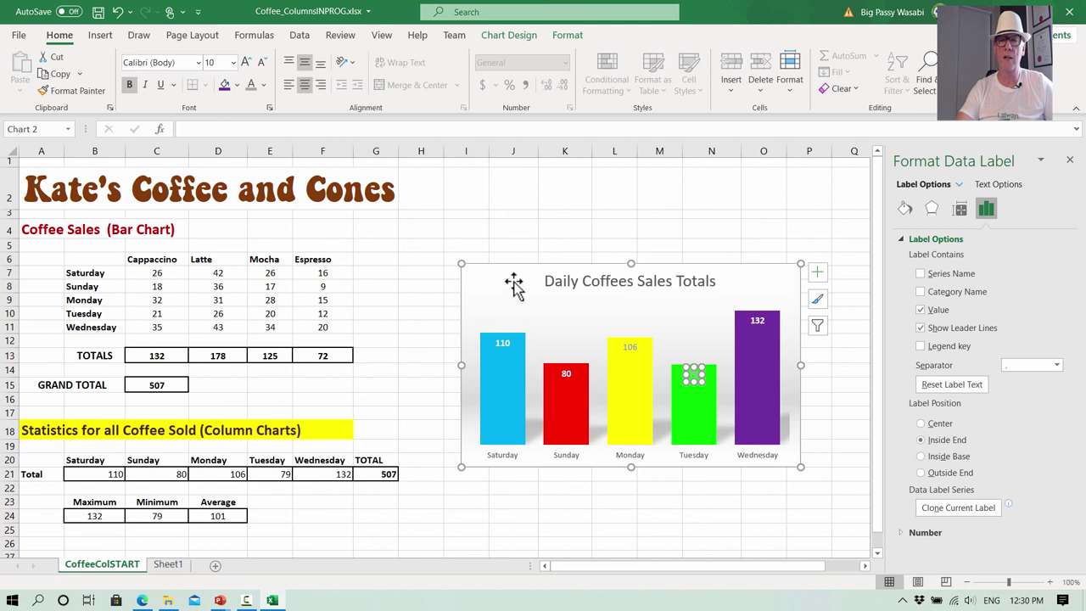
left_click(264, 85)
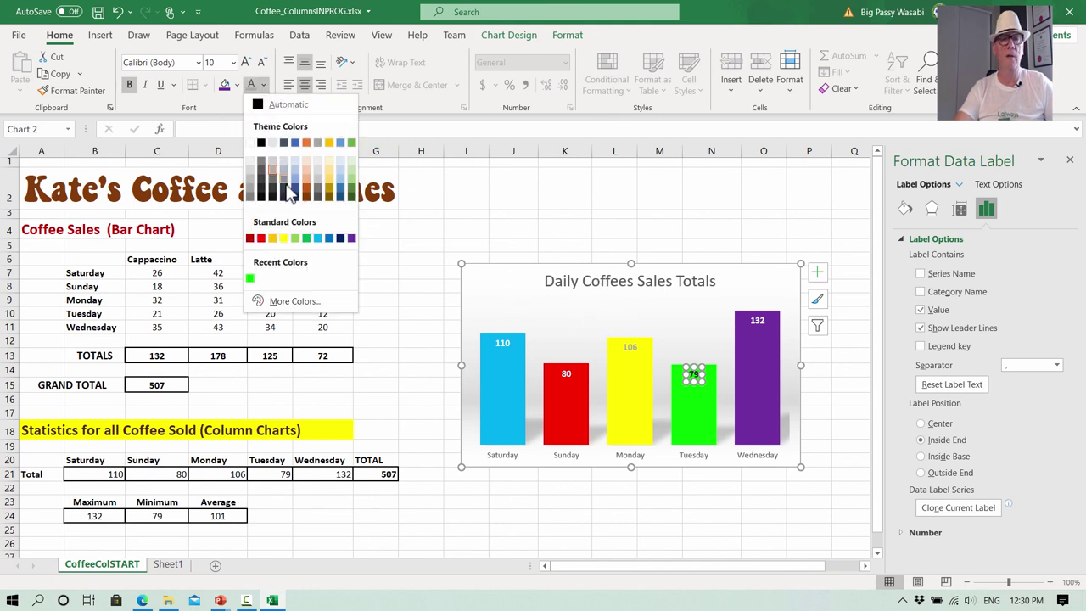
left_click(306, 238)
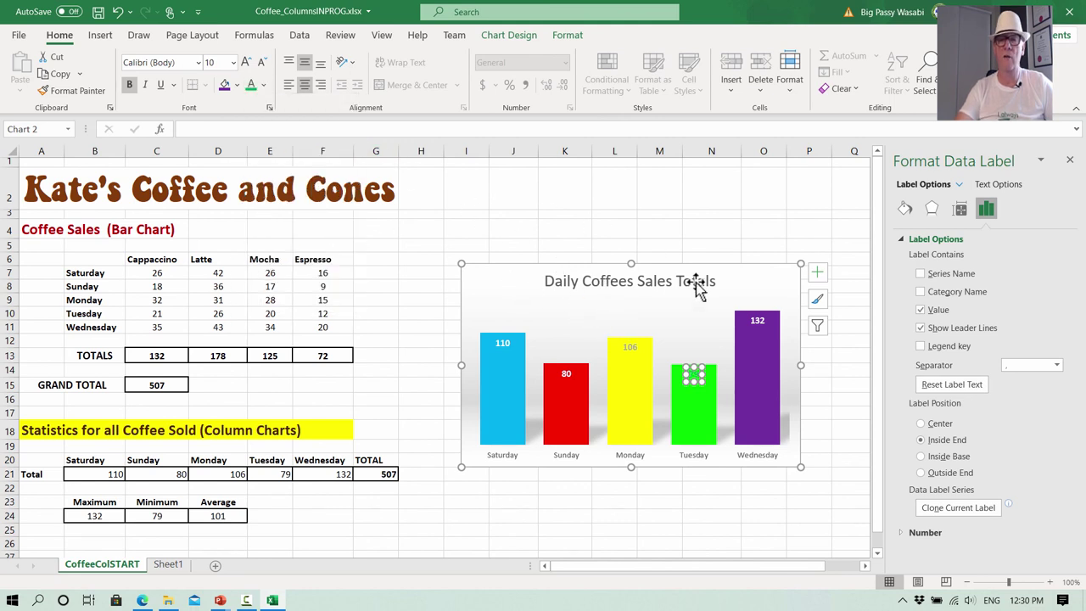
left_click(696, 291)
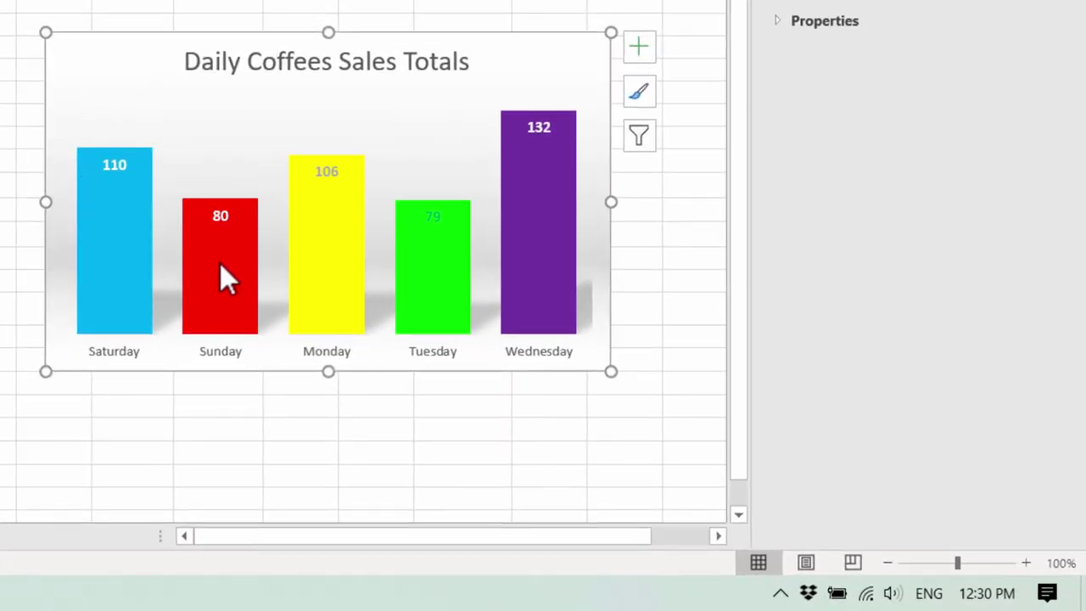
key("Escape")
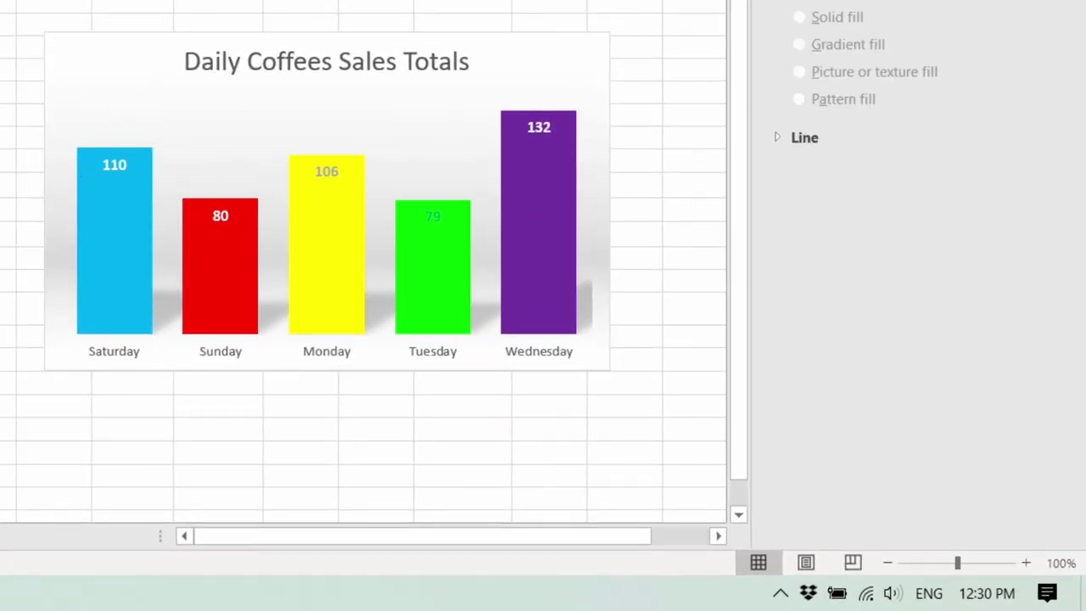
Give the chart area border a solid line in a grey theme colour.
left_click(422, 51)
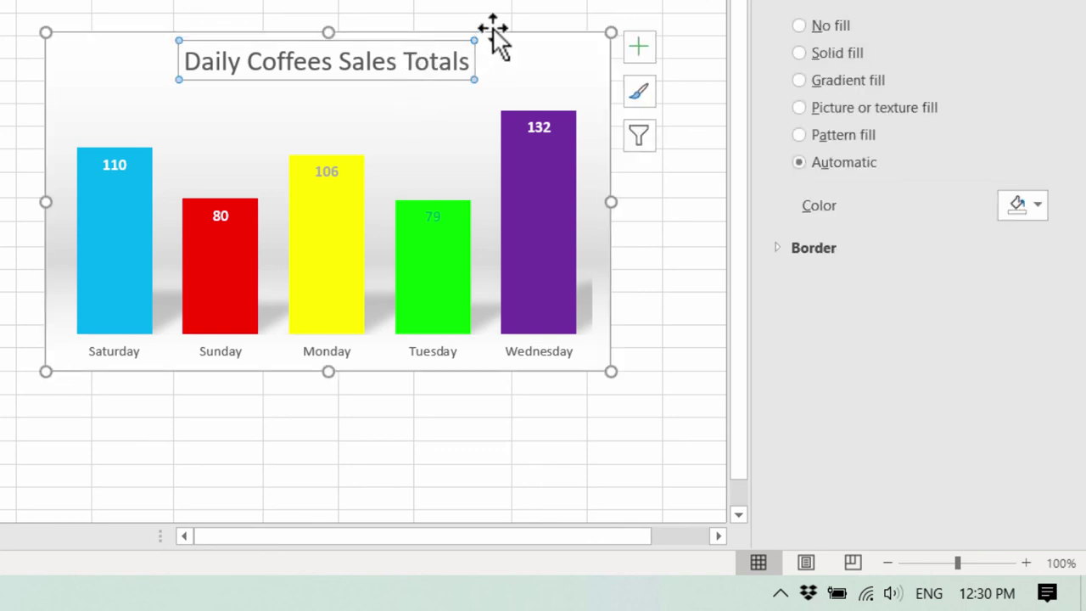
left_click(493, 29)
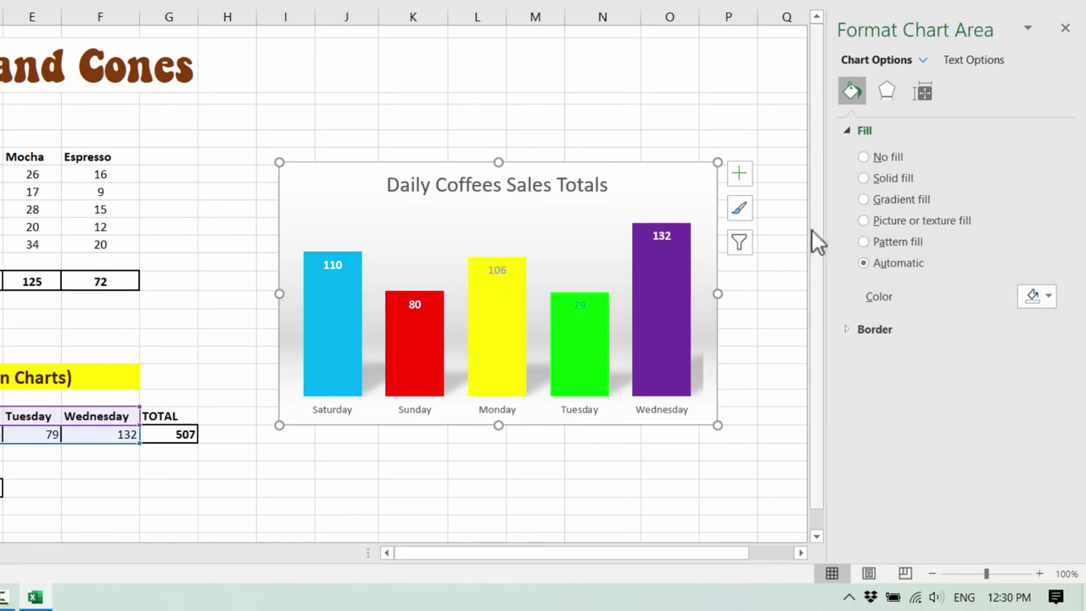
left_click(850, 328)
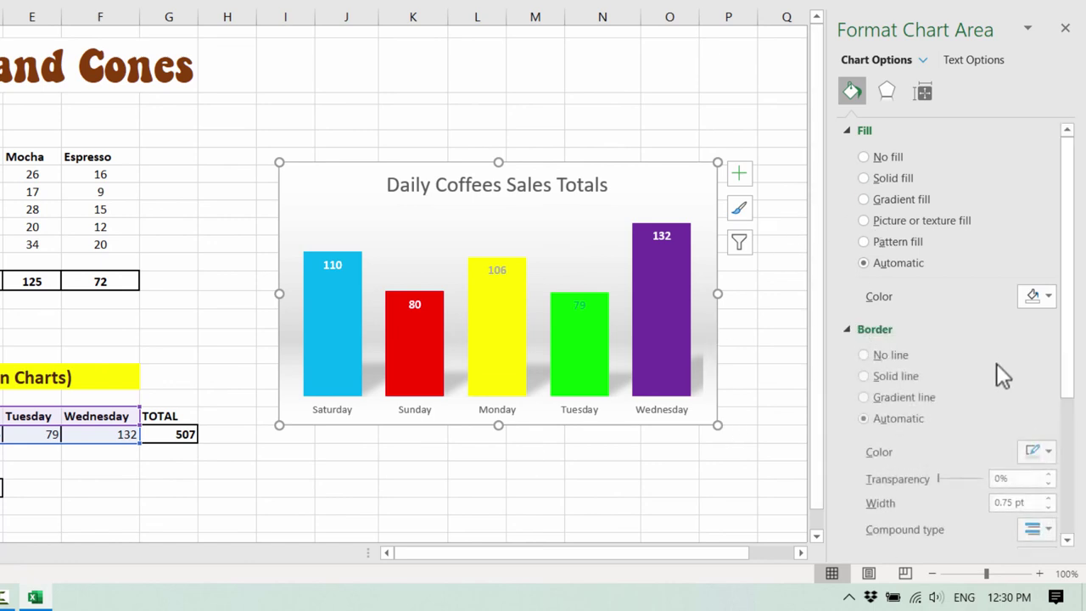
left_click(1050, 453)
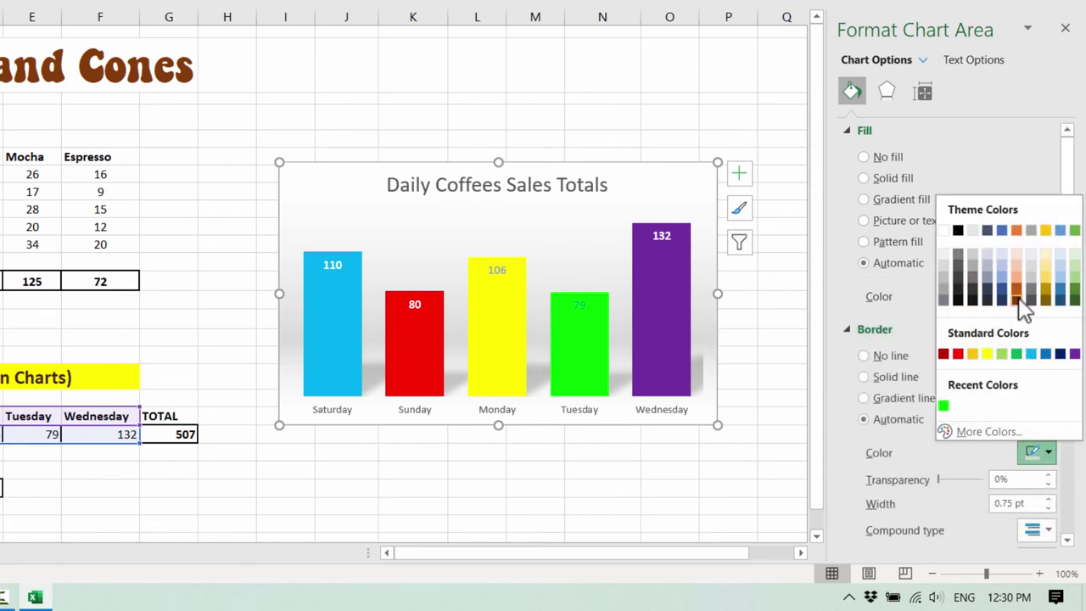
left_click(975, 275)
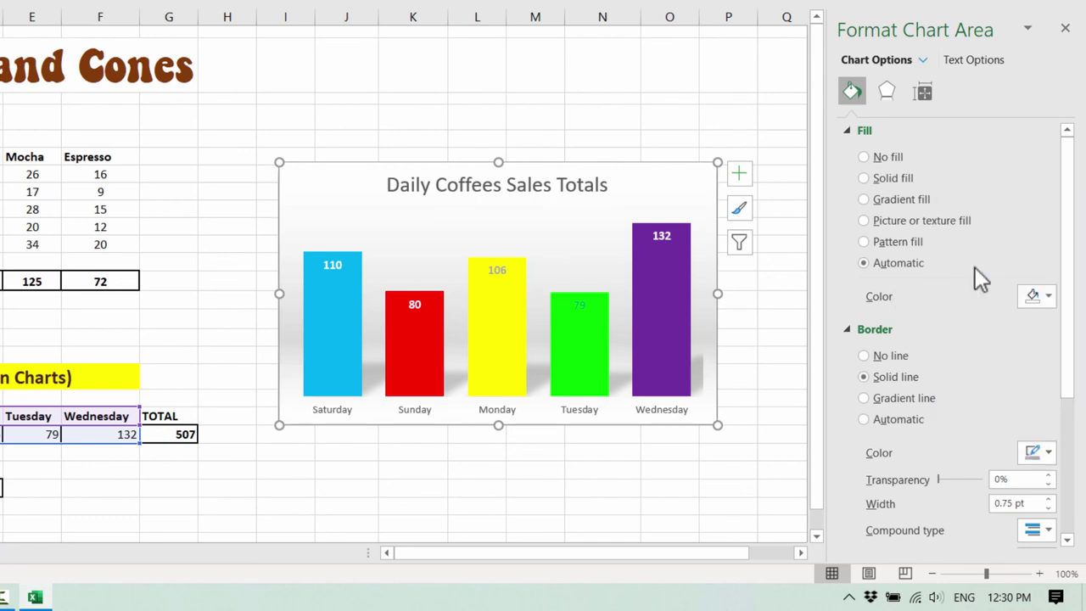
Set the chart area border width to 5 pt and deselect the chart.
left_click(1050, 499)
left_click(1050, 499)
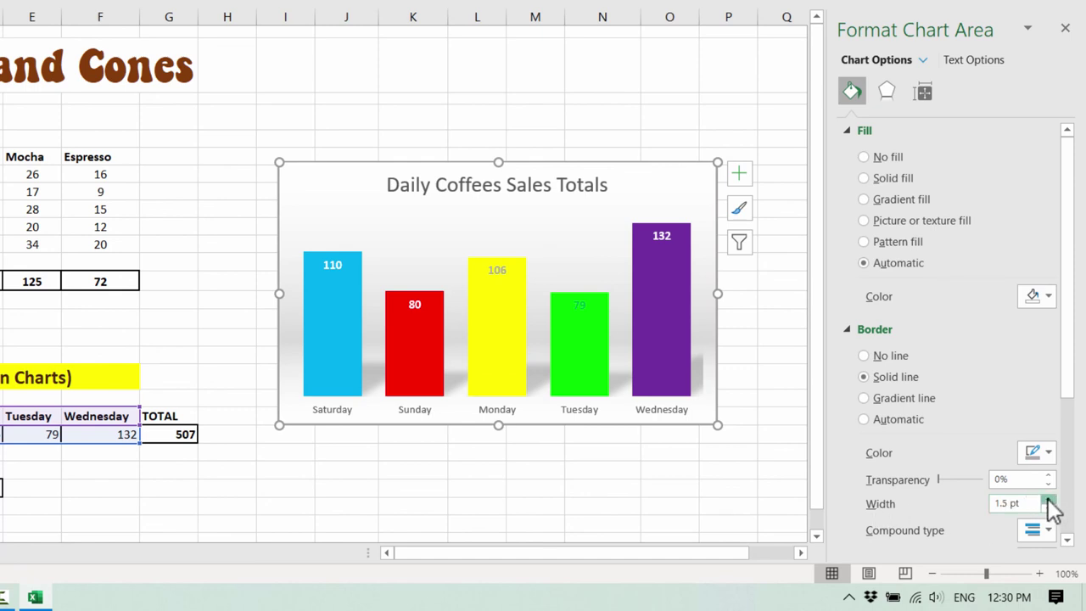
left_click(1050, 499)
left_click(1050, 499)
left_click(1050, 499)
left_click(1050, 499)
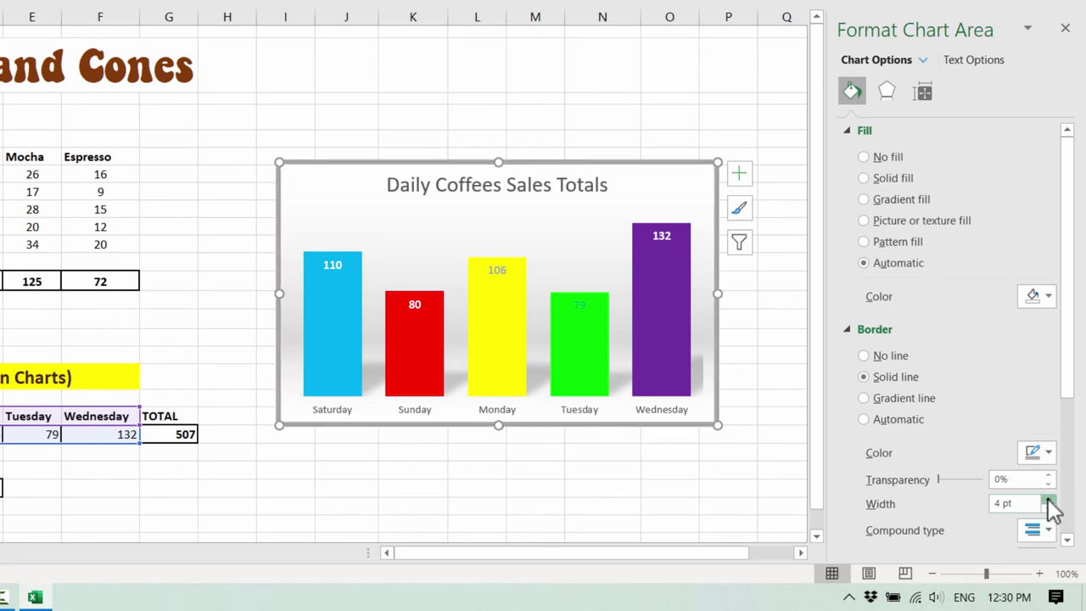
left_click(1050, 499)
left_click(1049, 499)
left_click(1050, 500)
left_click(1050, 499)
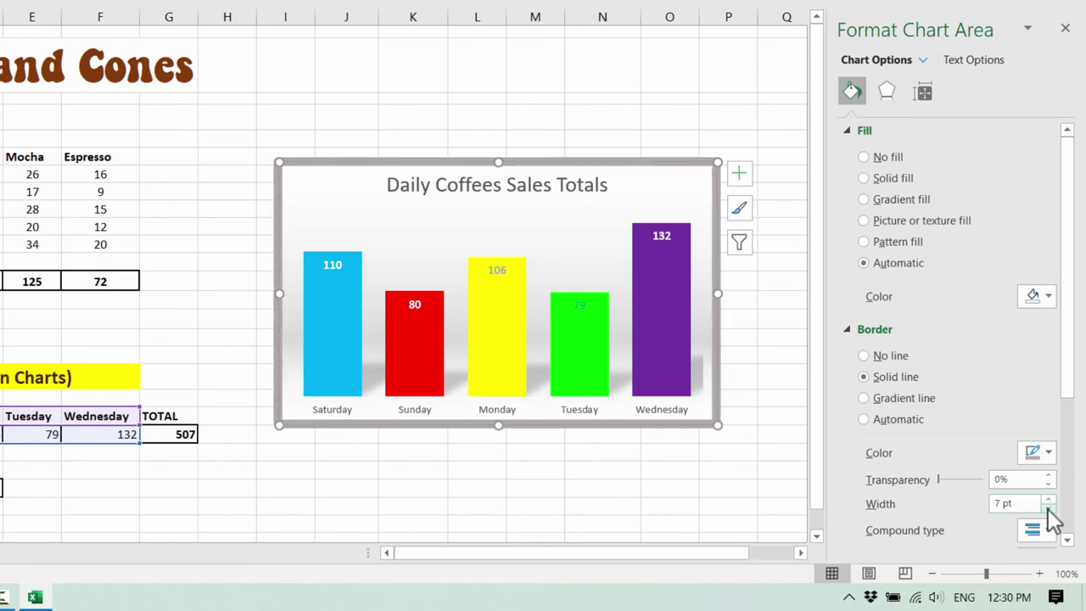
left_click(1050, 508)
left_click(1050, 509)
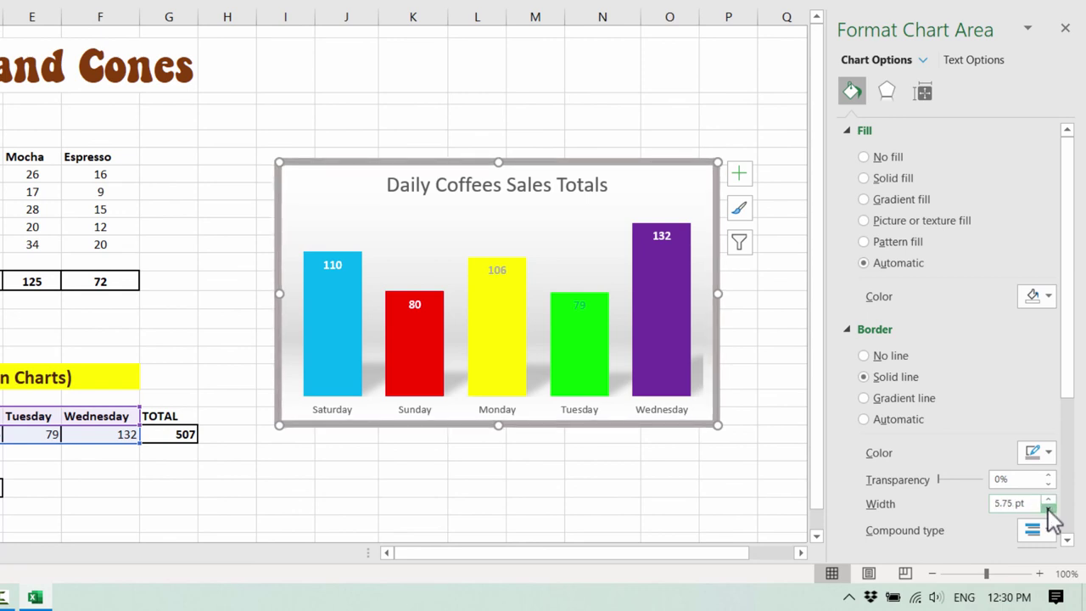
left_click(1050, 508)
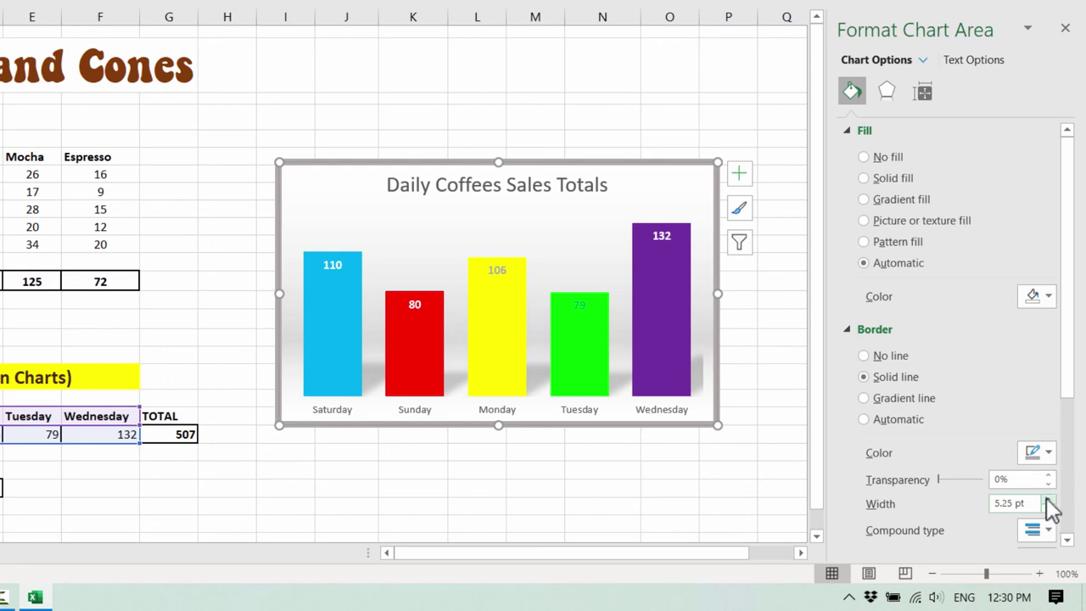
left_click(1050, 509)
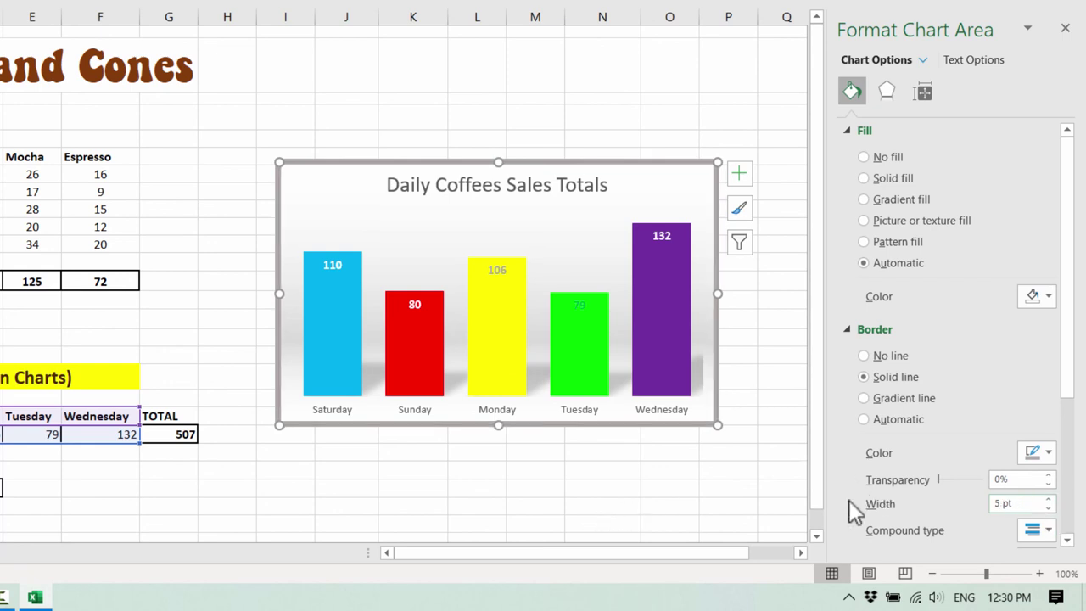
left_click(533, 526)
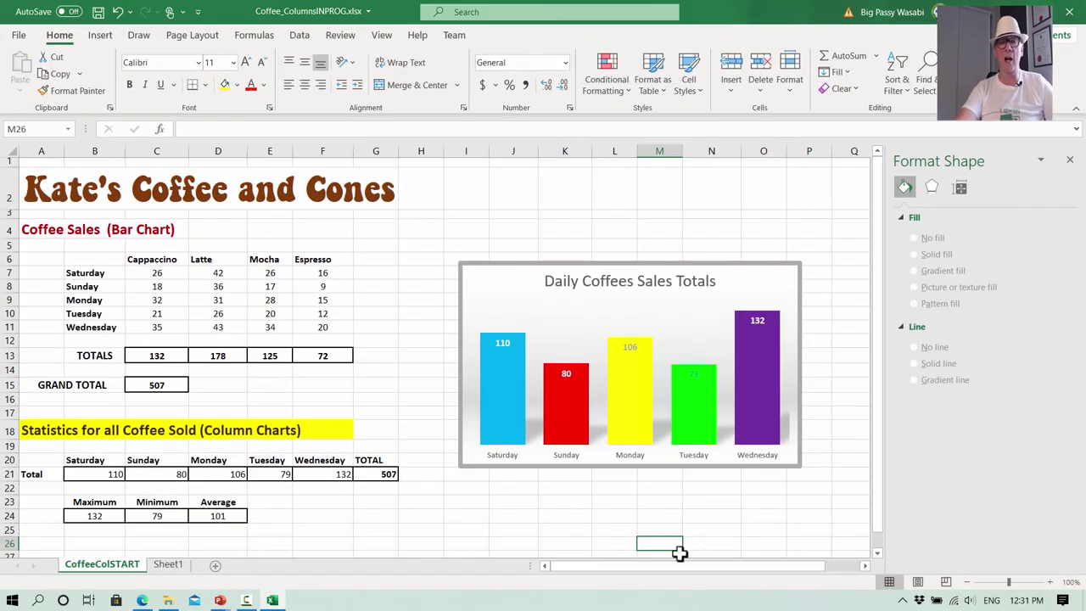
left_click(635, 265)
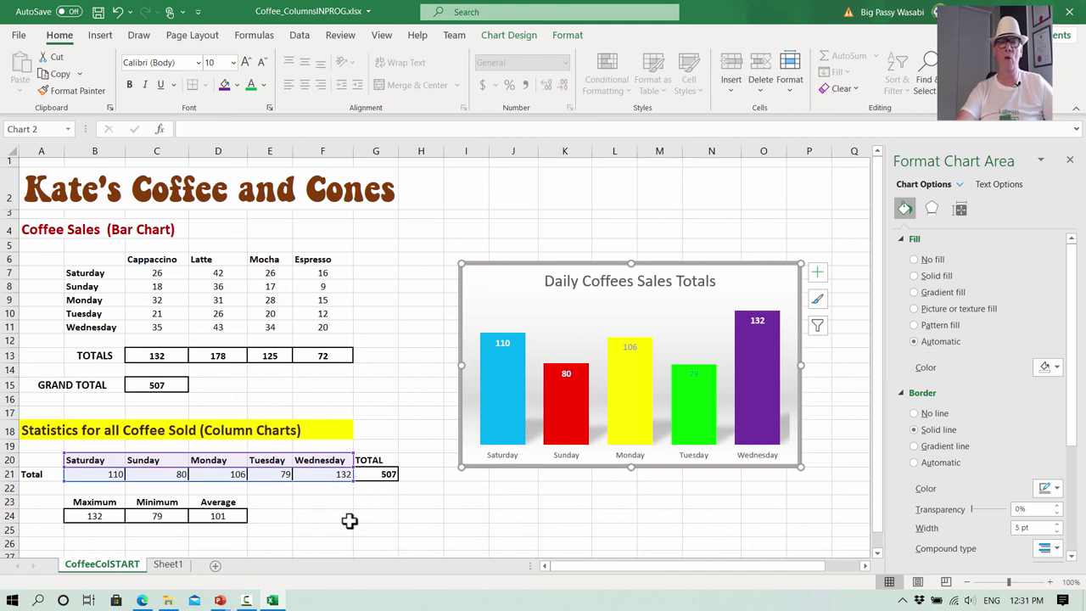
left_click(513, 532)
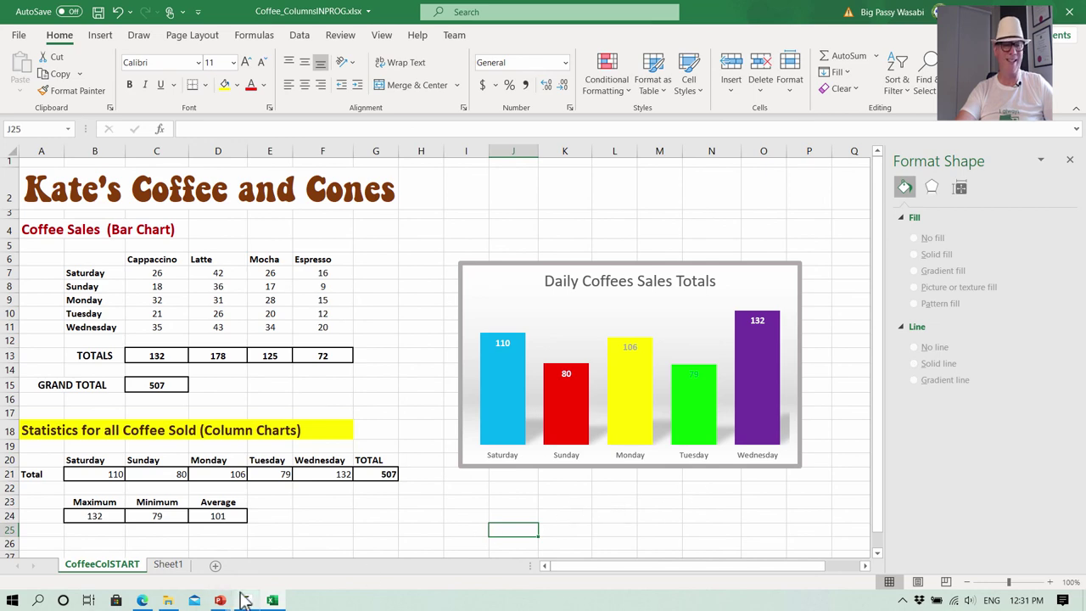
Switch to Snipping Tool and capture a rectangular snip around the whole Daily Coffees Sales Totals chart.
left_click(12, 600)
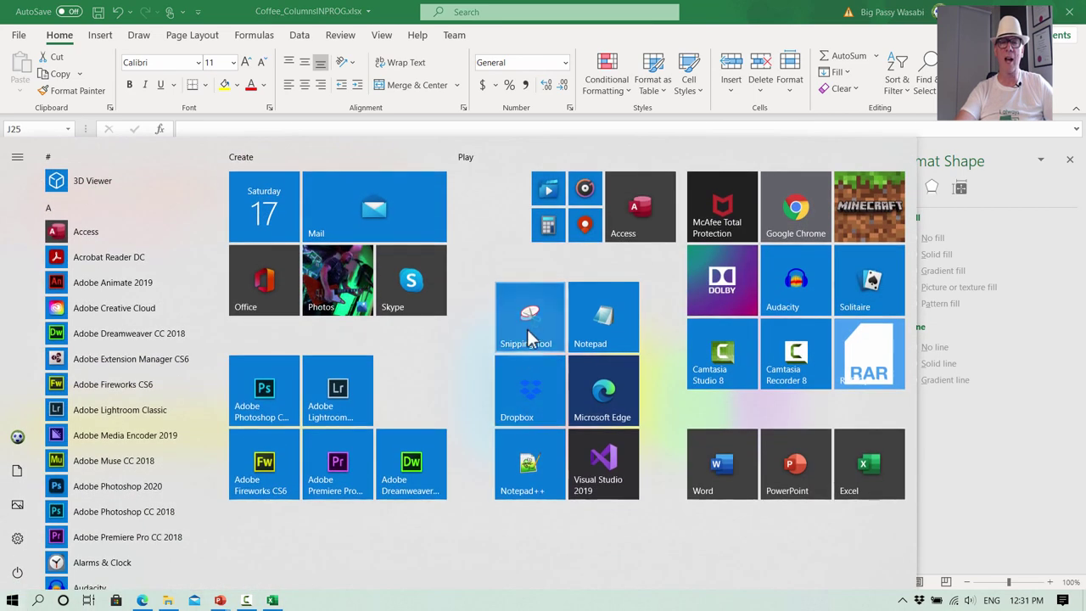
left_click(528, 330)
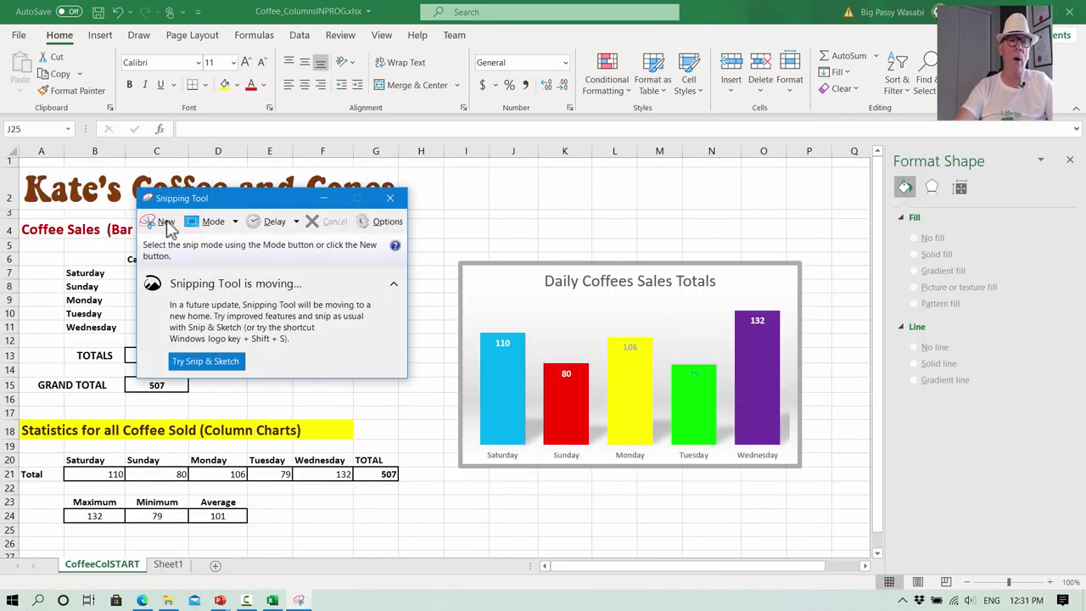
left_click(164, 221)
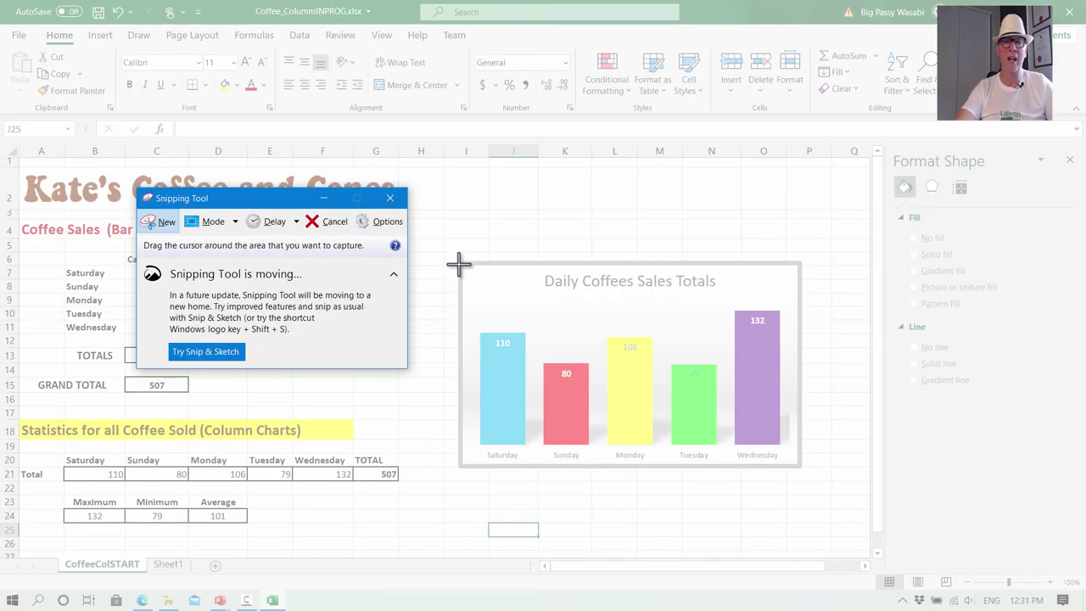
left_click_drag(459, 260, 800, 465)
Review the file formats available for saving the chart snip, and leave without saving.
left_click(401, 159)
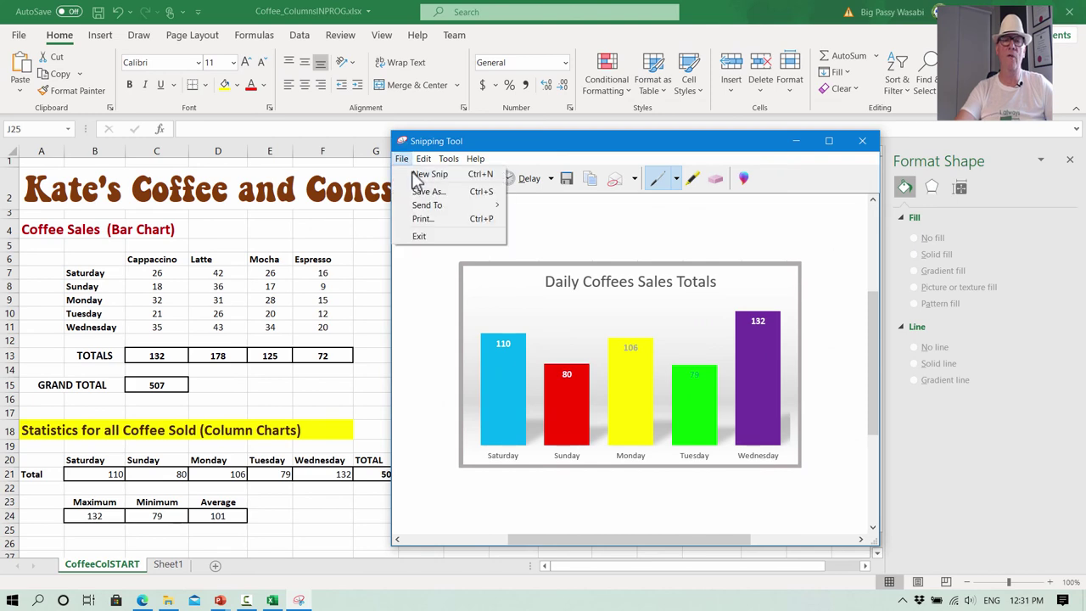
left_click(420, 174)
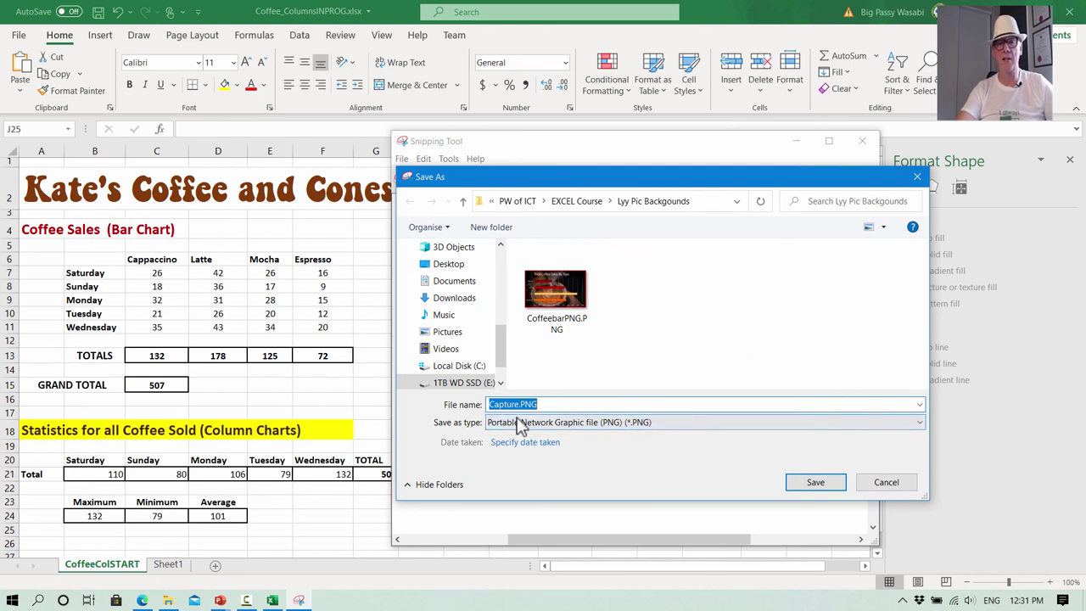
left_click(920, 423)
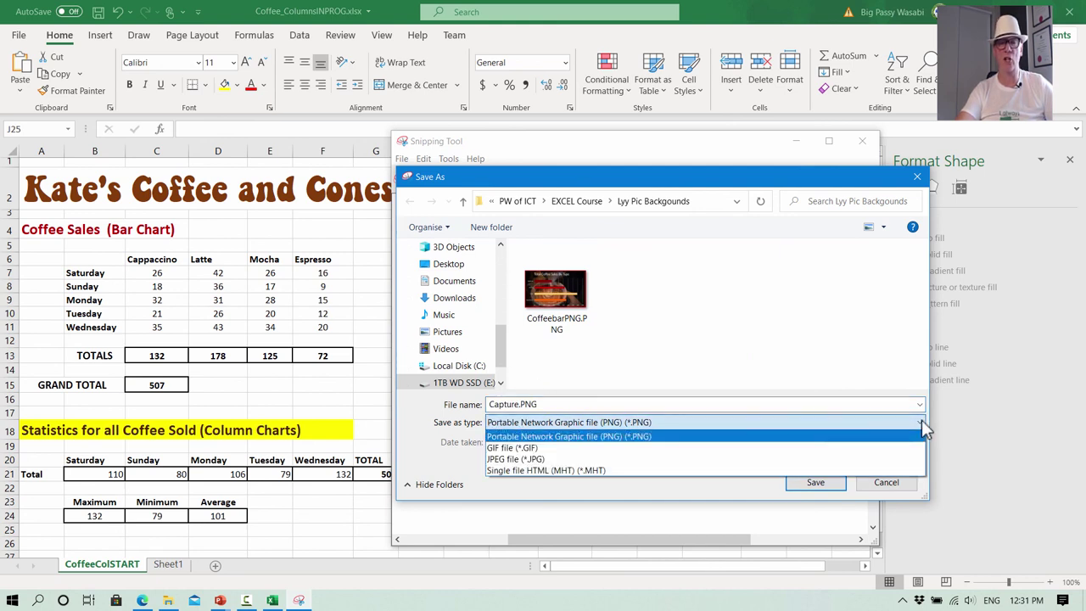
left_click(922, 422)
left_click(887, 487)
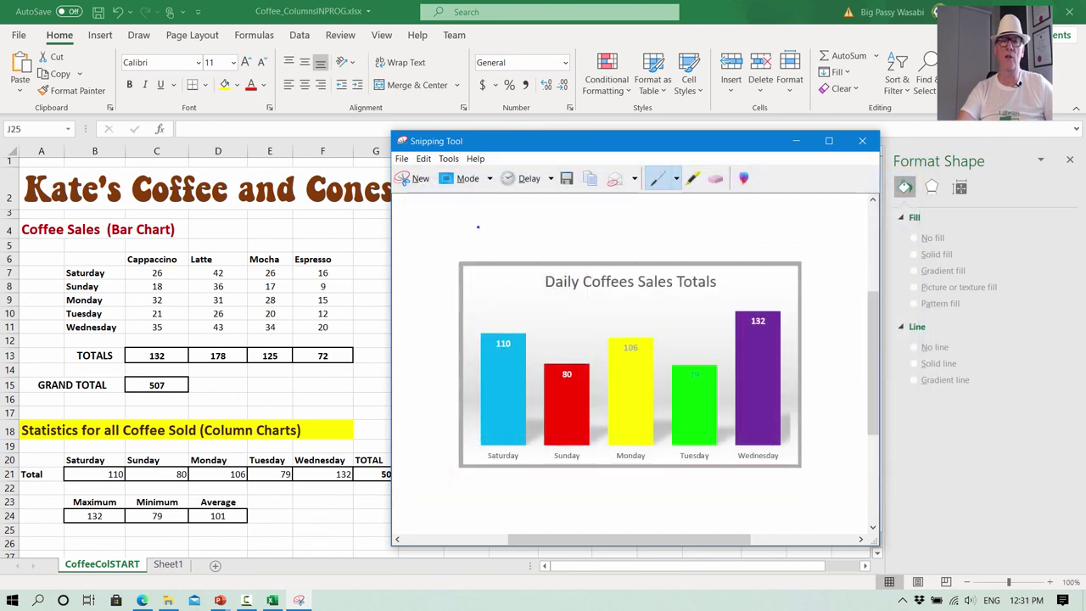
Copy the chart snip and close Snipping Tool without saving it.
left_click(424, 158)
left_click(440, 175)
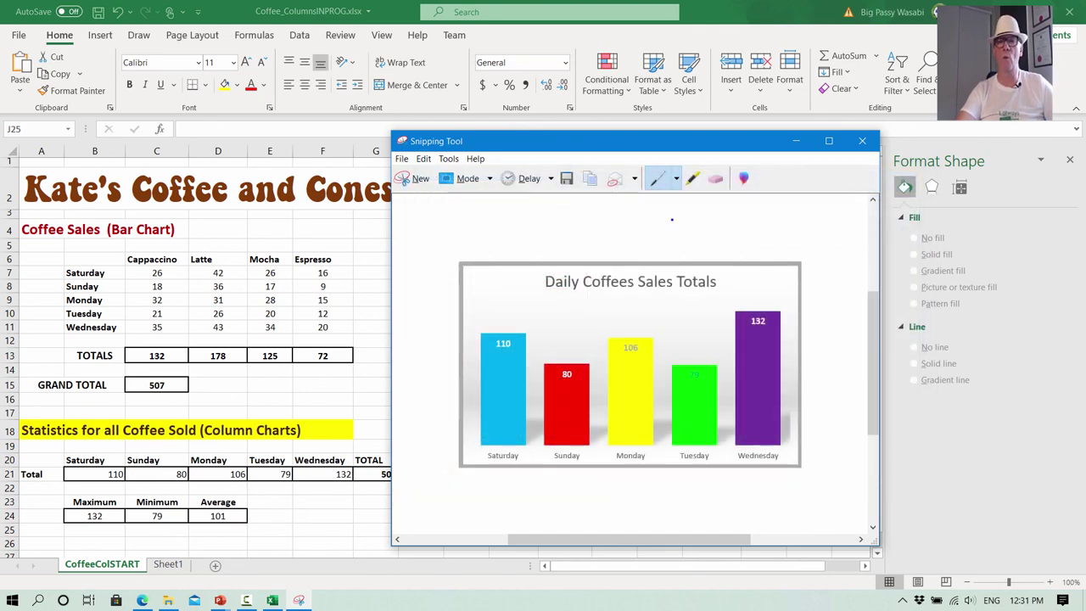
left_click(862, 141)
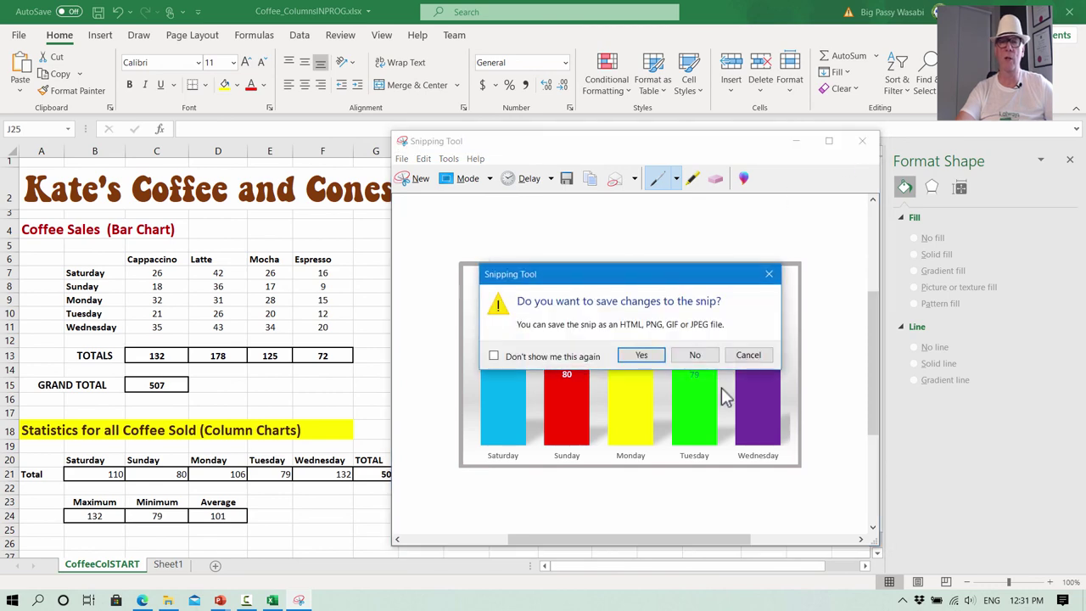
left_click(692, 355)
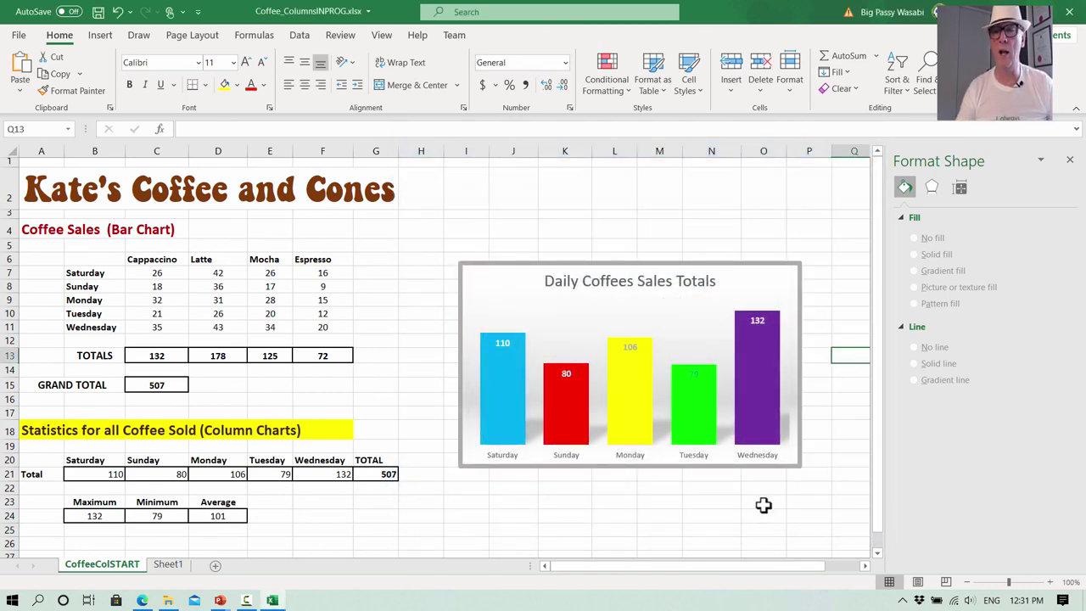
left_click(730, 504)
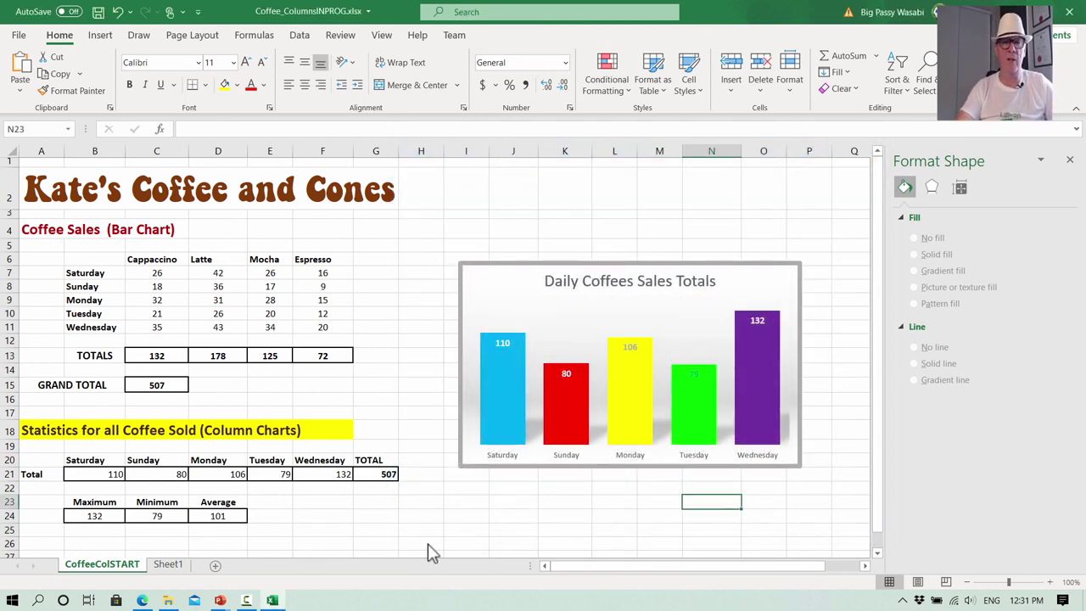
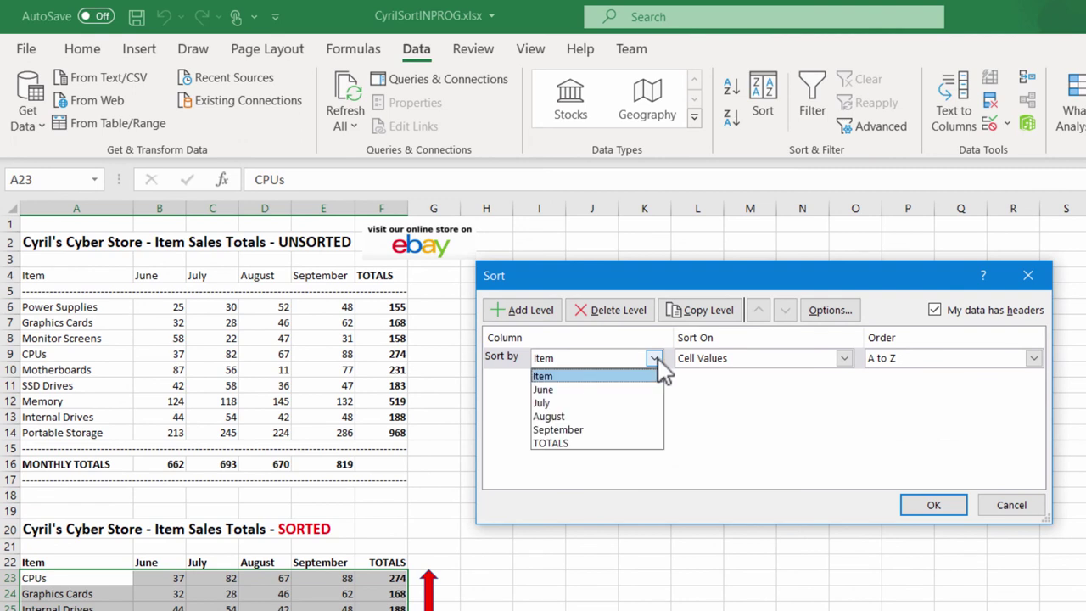
Sort the selected items in the SORTED table by TOTALS cell values, Largest to Smallest.
left_click(592, 443)
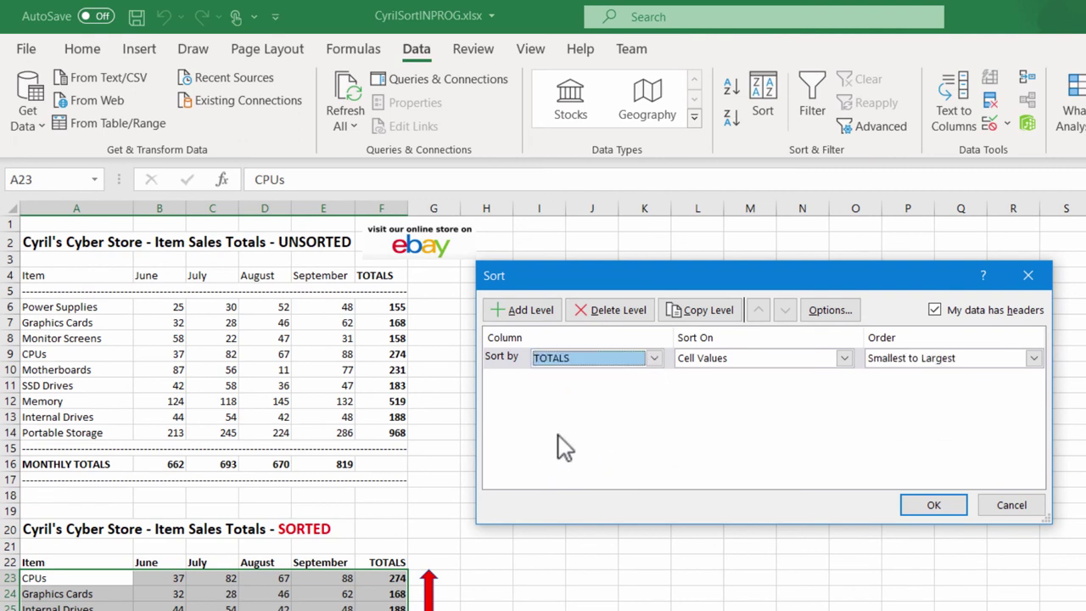
left_click(653, 358)
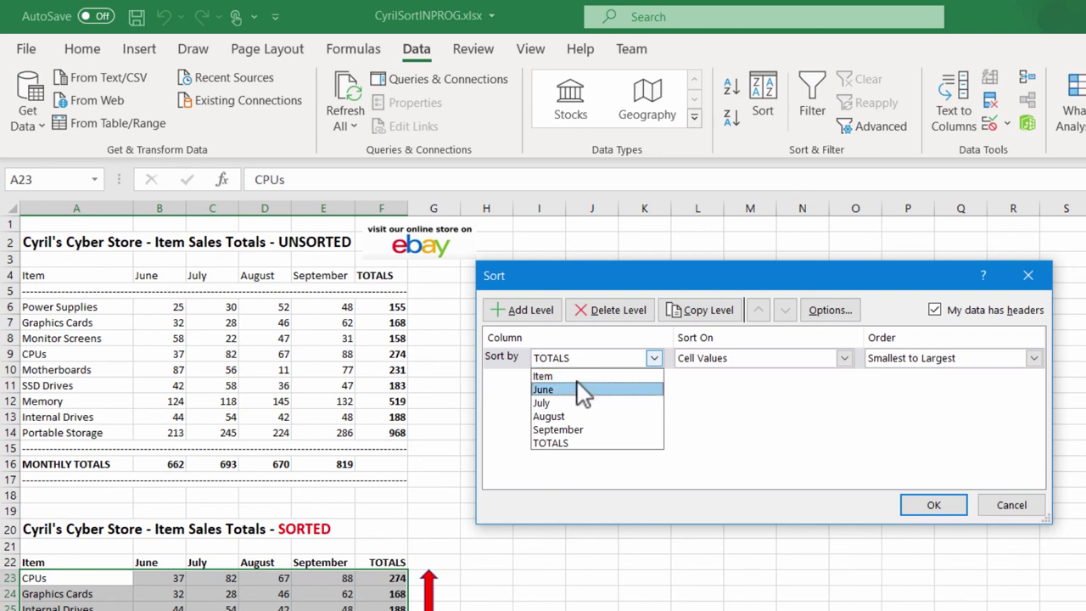
left_click(601, 443)
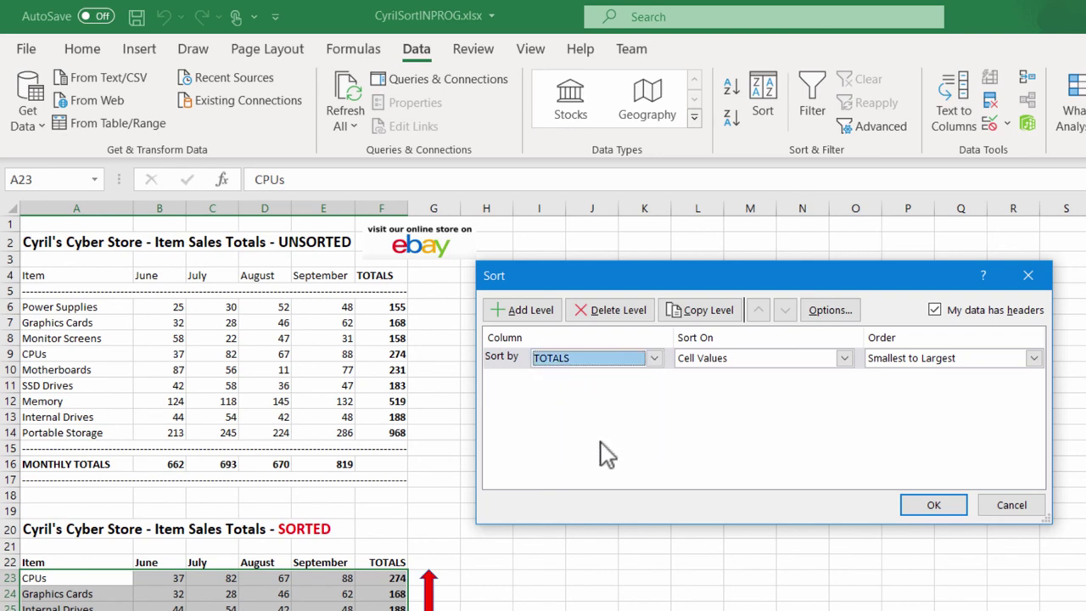
left_click(1033, 358)
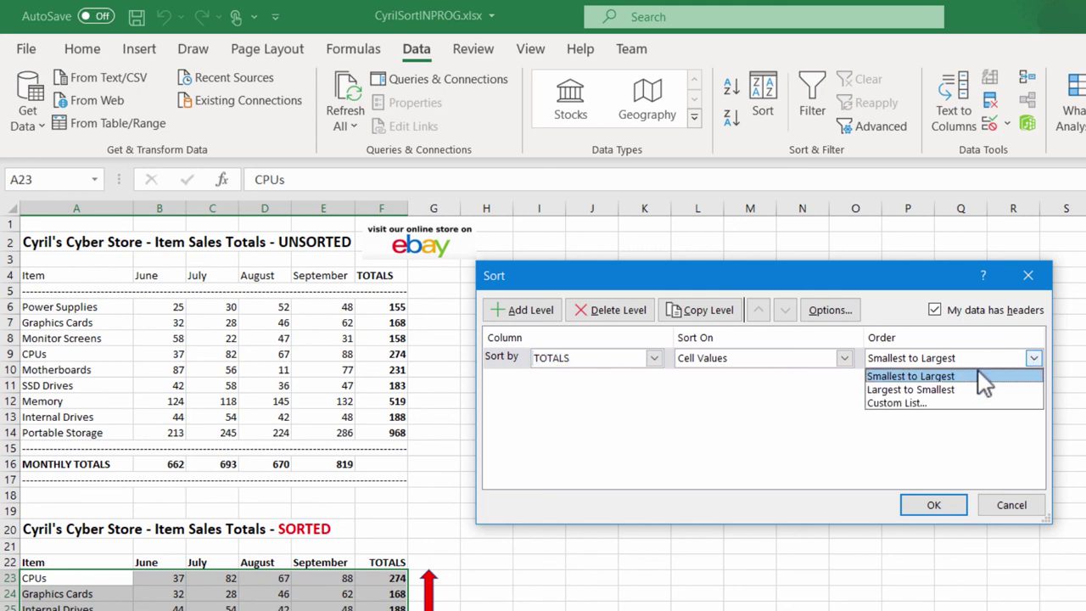
left_click(914, 391)
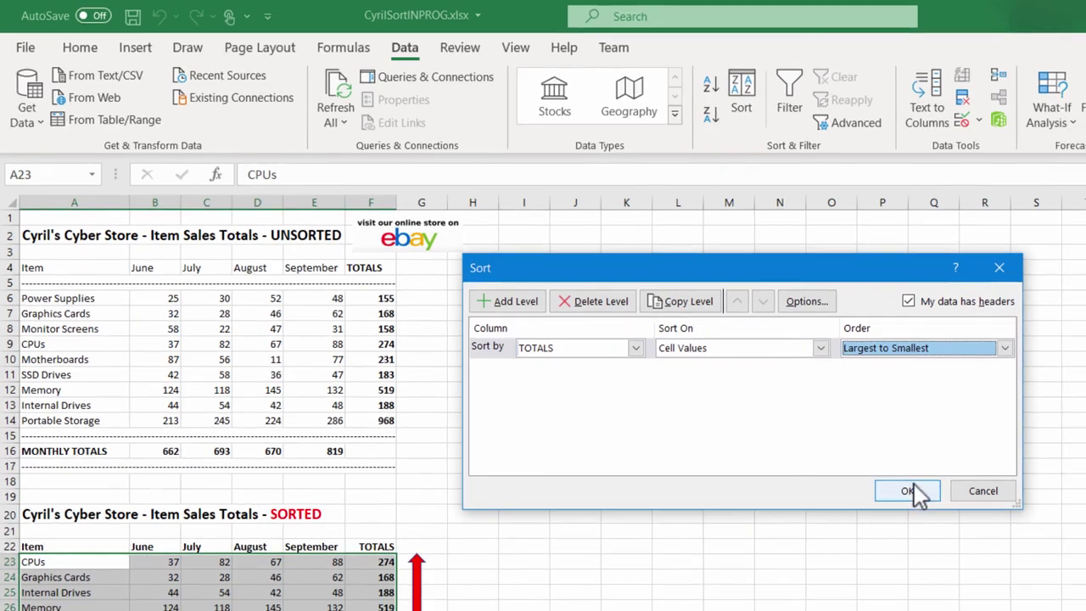
left_click(913, 497)
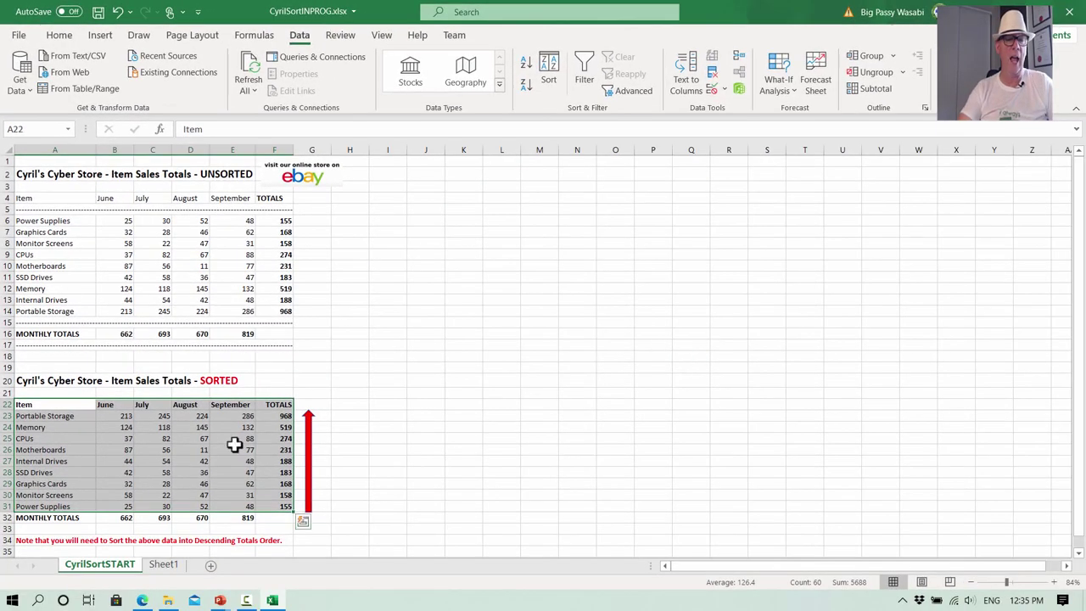
Examine the top rows and TOTALS column of the SORTED table, and return to the first item in the UNSORTED table.
left_click(150, 415)
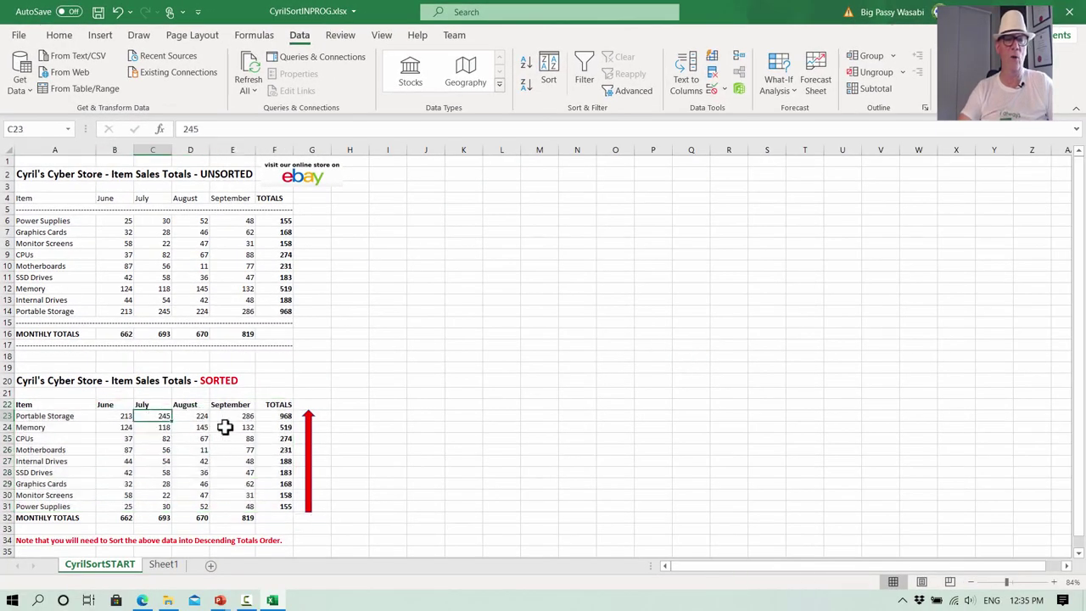
left_click(272, 415)
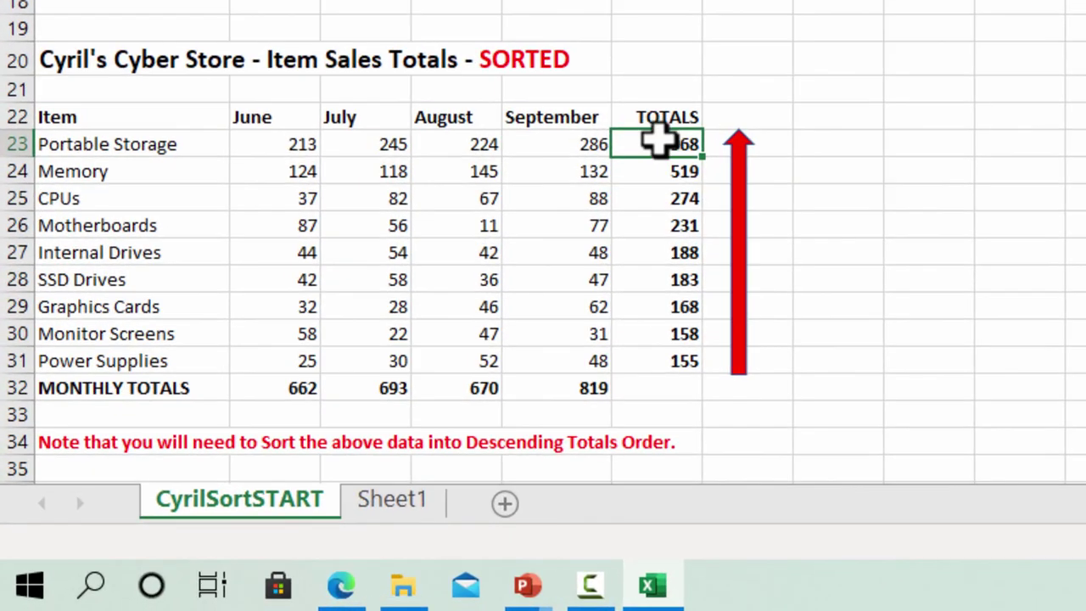
left_click(114, 141)
left_click_drag(134, 141, 594, 199)
left_click(34, 17)
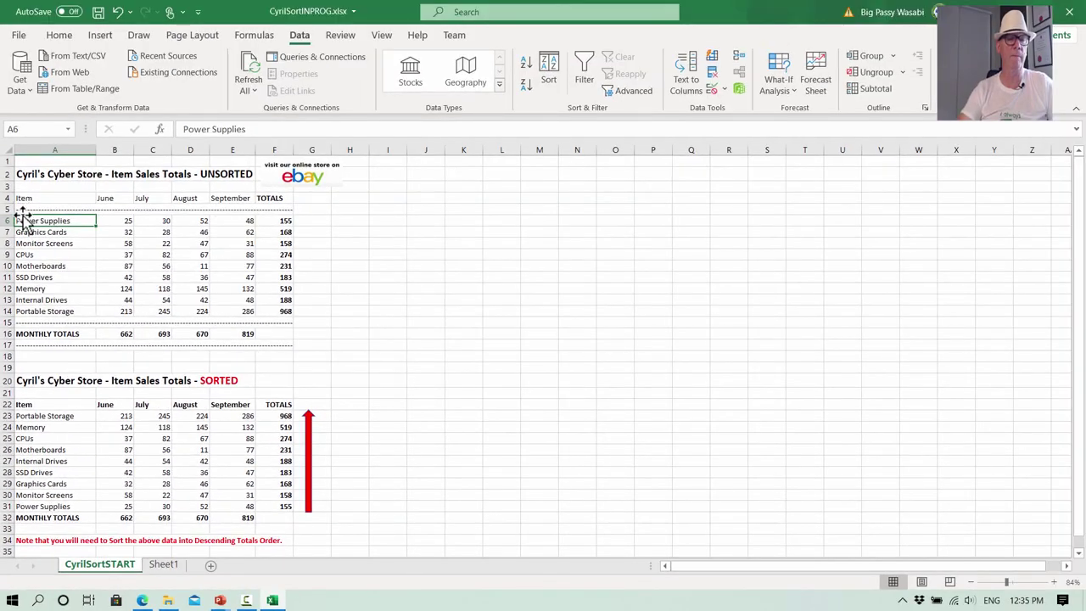
left_click_drag(24, 219, 33, 238)
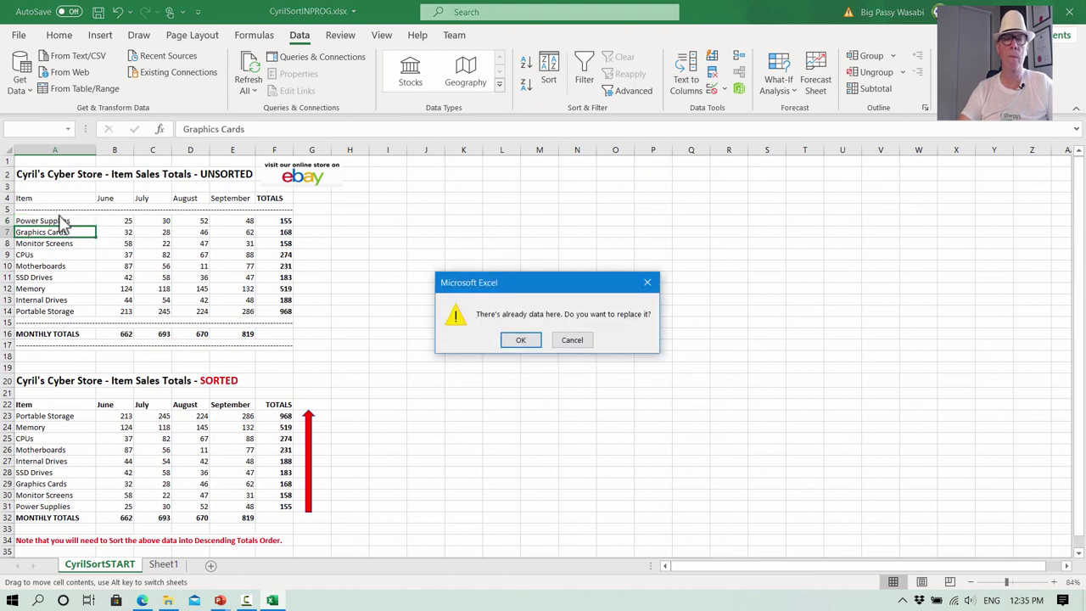
left_click(567, 340)
left_click(54, 415)
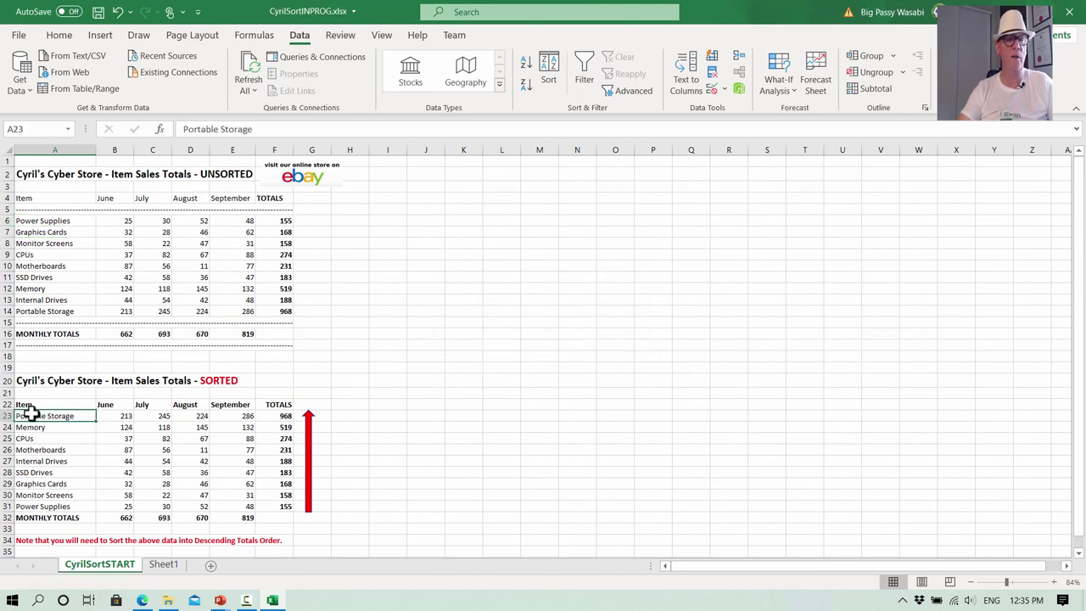
Insert a 2-D clustered column chart from the whole SORTED table, Item through TOTALS without the monthly totals row, and delete it.
left_click_drag(26, 402, 270, 507)
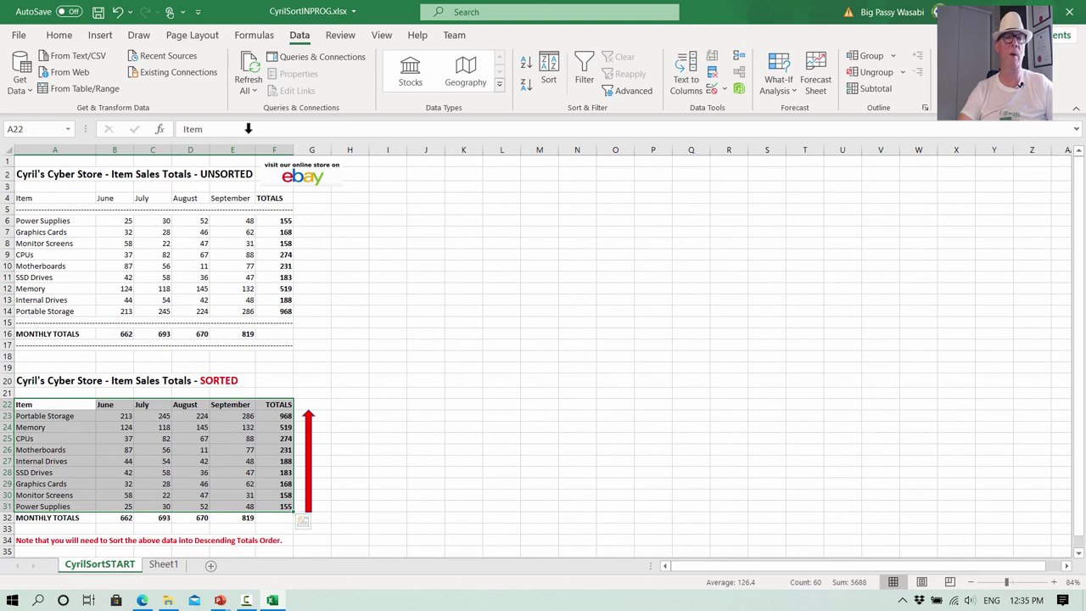
left_click(99, 35)
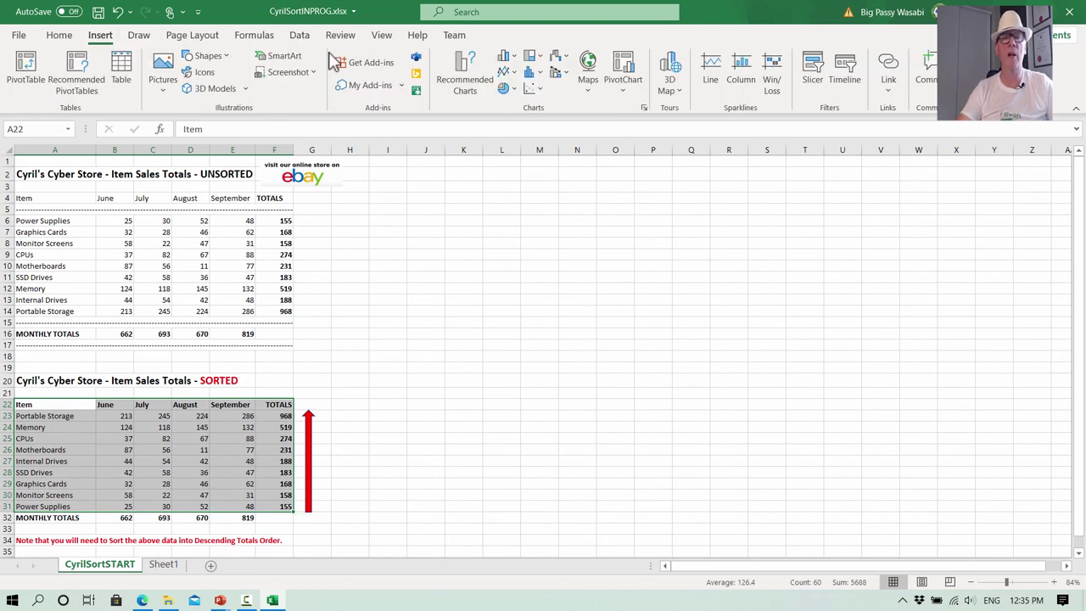
left_click(507, 57)
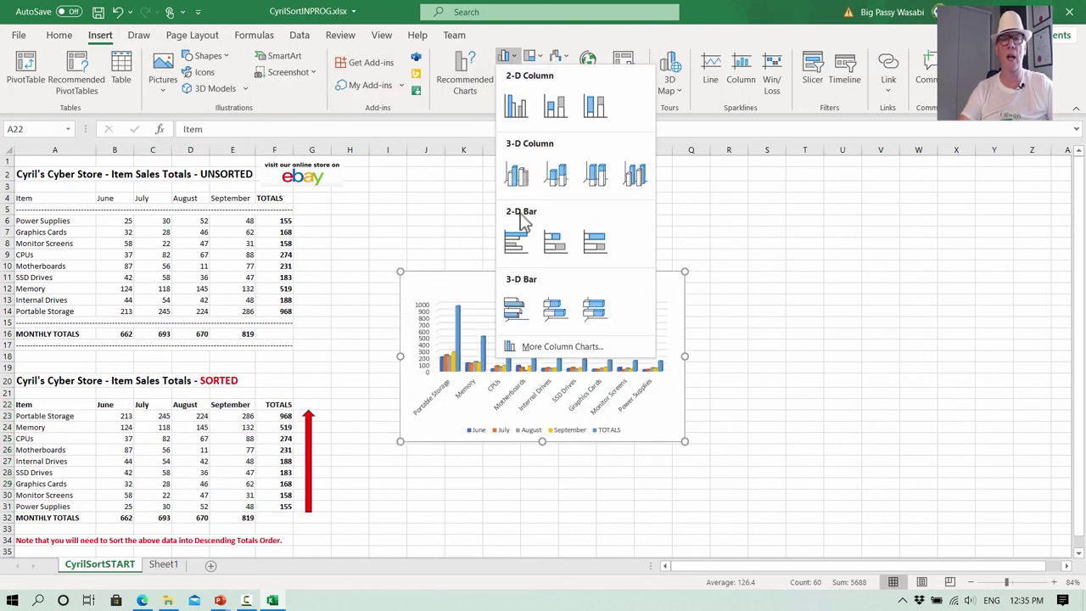
left_click(519, 117)
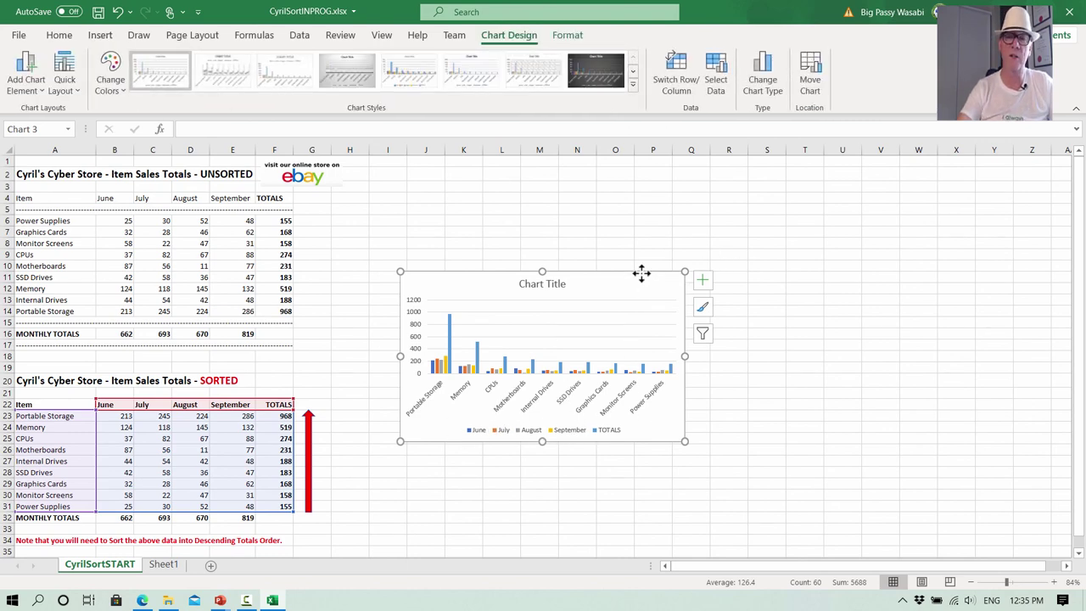
key("Delete")
left_click(452, 404)
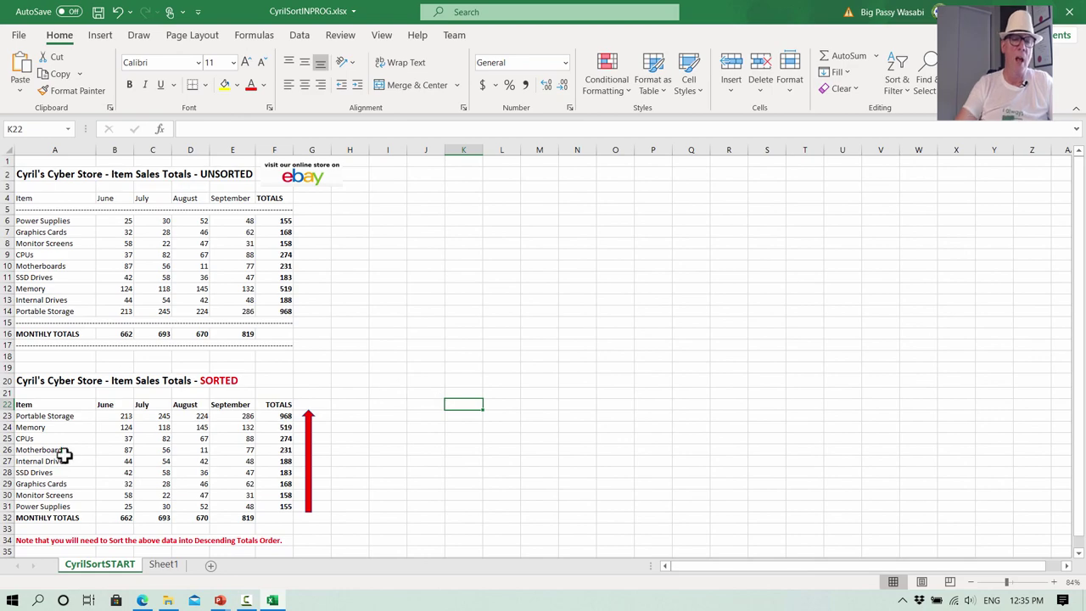
Insert a 2-D clustered column chart from only the SORTED table's Item and TOTALS columns, and move it beside that table.
left_click_drag(32, 409, 137, 407)
left_click_drag(219, 287, 97, 441)
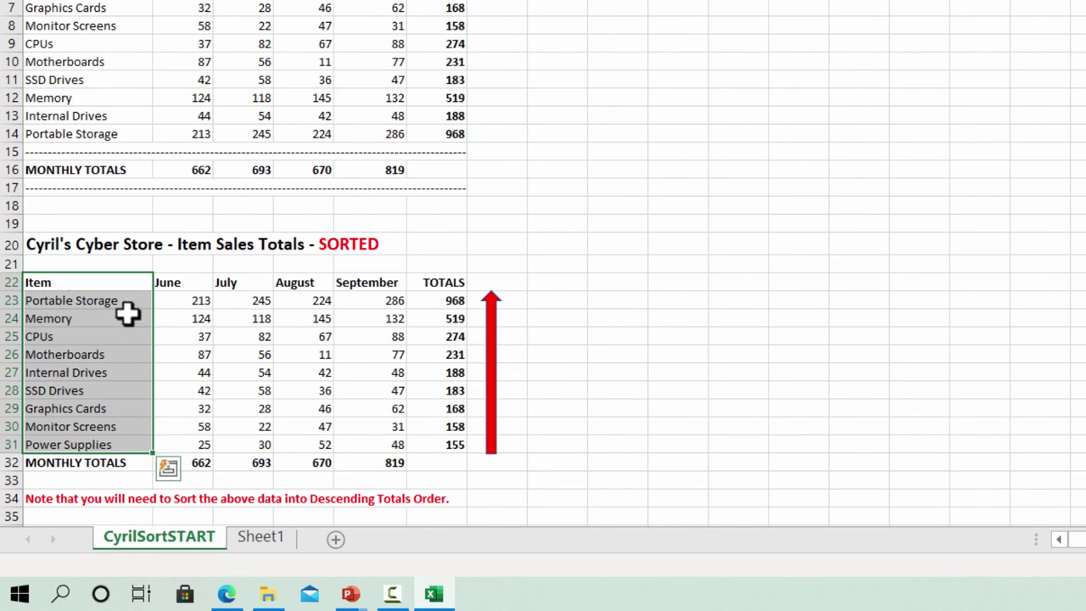
left_click_drag(432, 282, 428, 437)
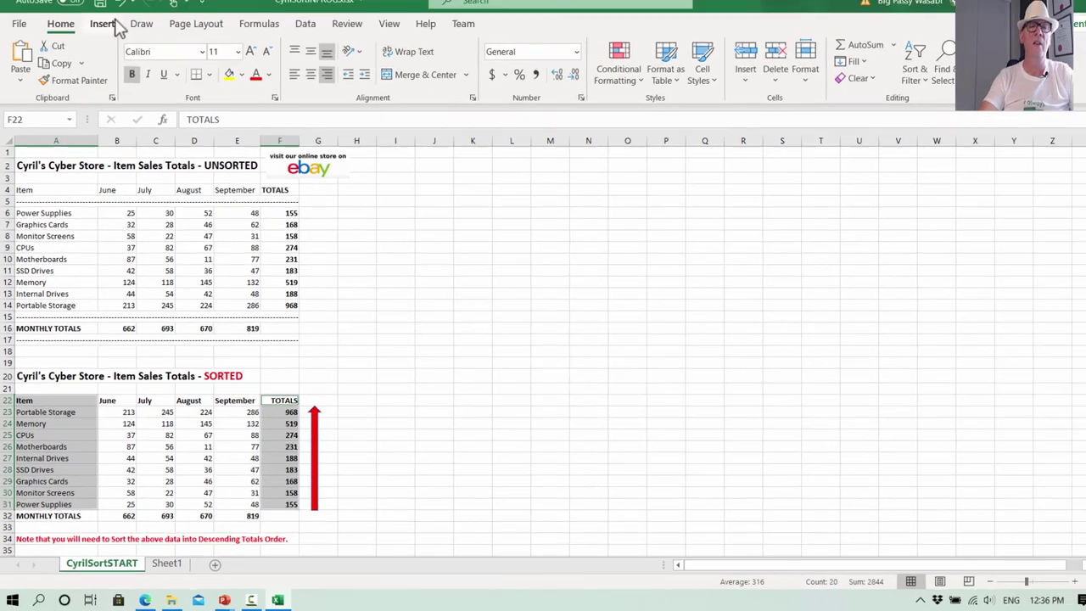
left_click(100, 35)
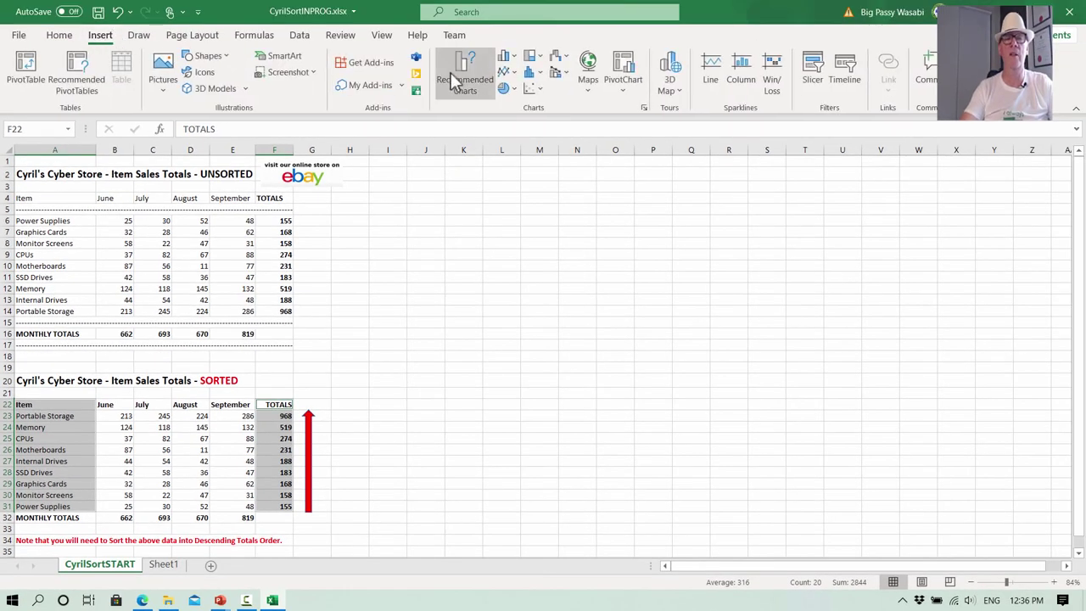
left_click(505, 57)
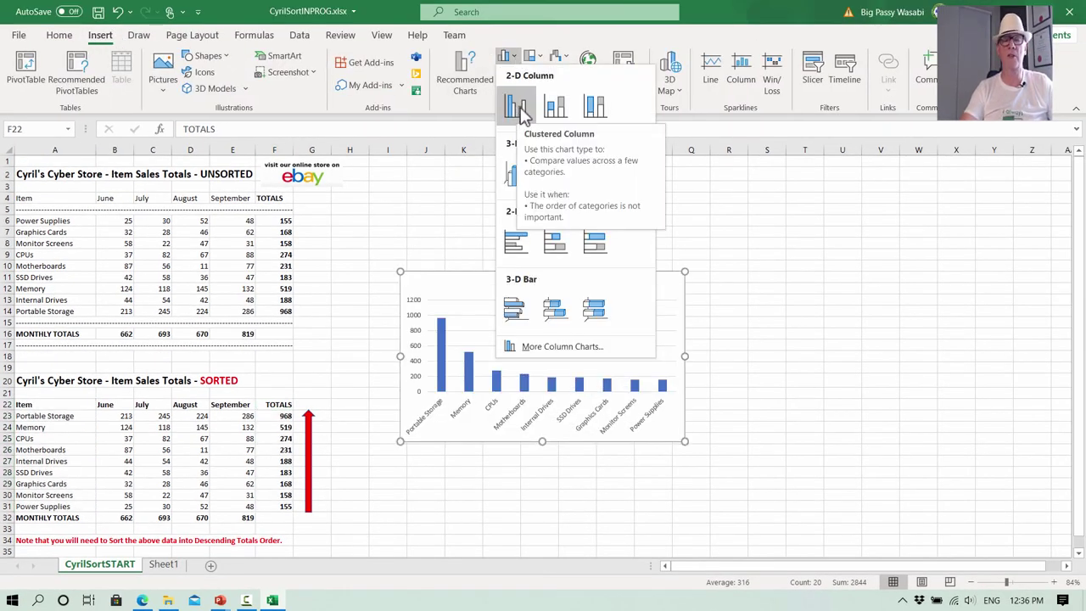
left_click(516, 106)
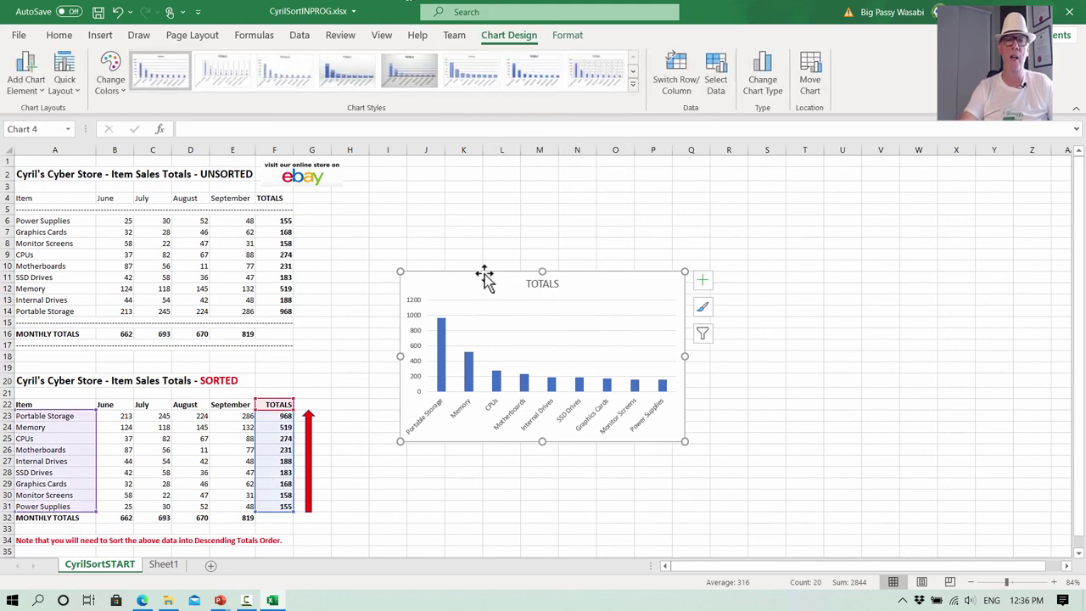
left_click_drag(482, 273, 459, 370)
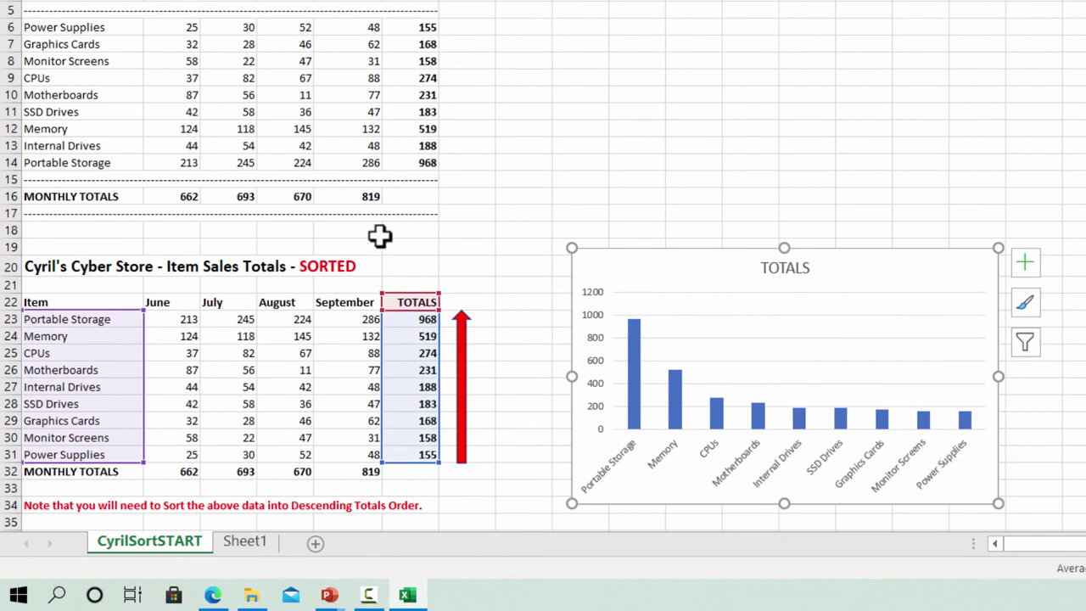
Sort the SORTED table's item rows by TOTALS cell values, Smallest to Largest.
left_click(73, 335)
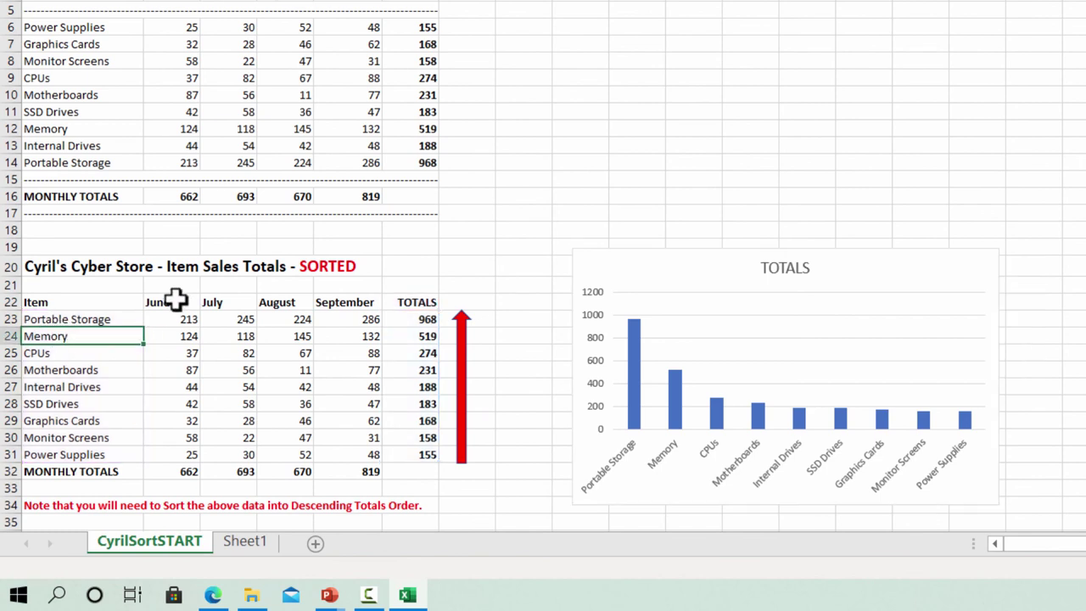
left_click_drag(34, 302, 427, 452)
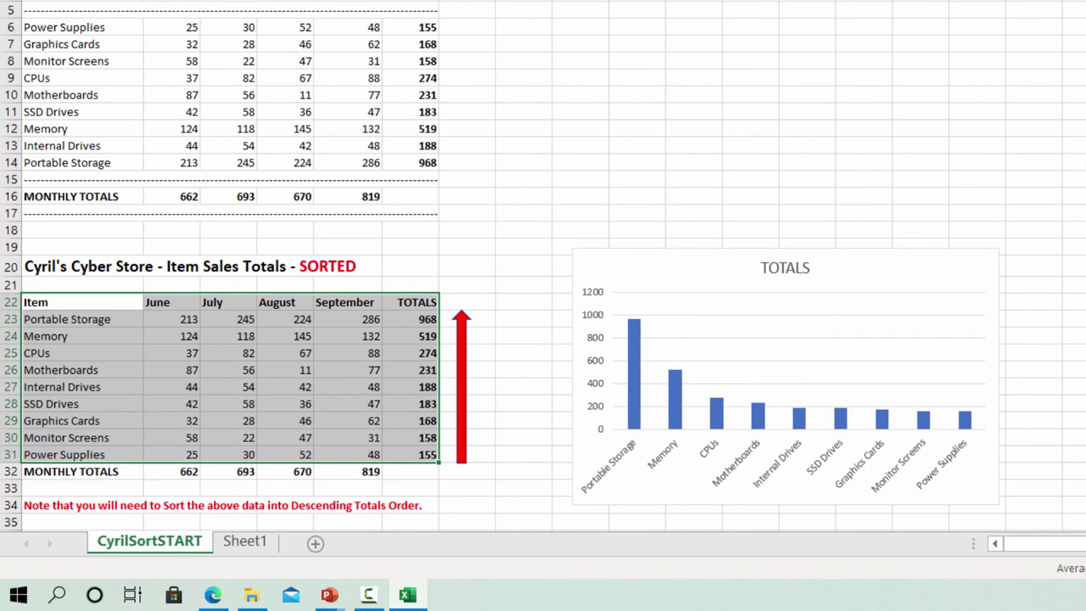
key("alt+a")
key("s")
key("s")
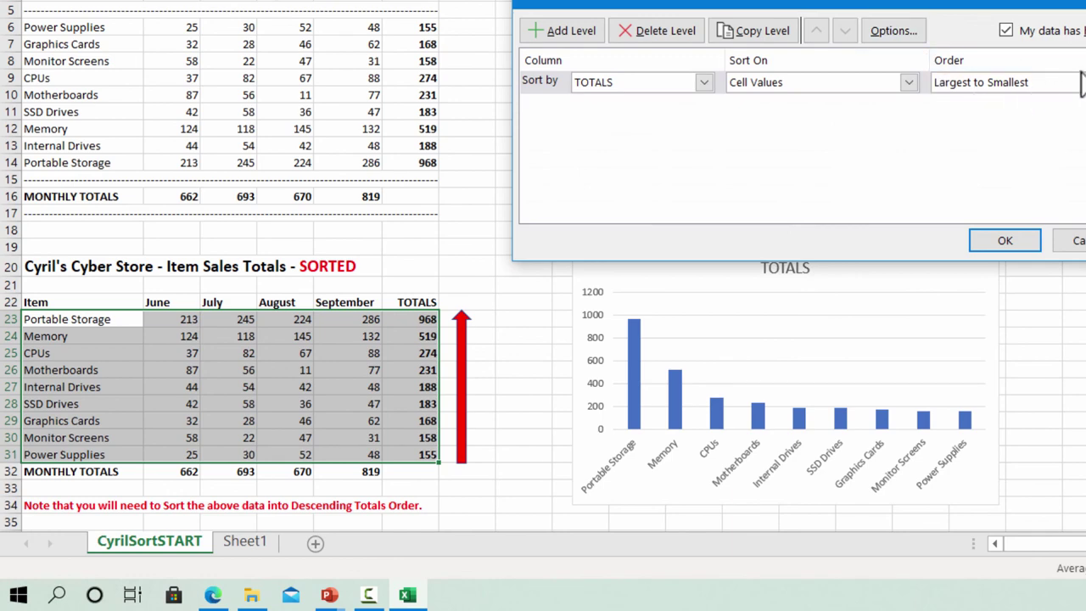
left_click(1026, 82)
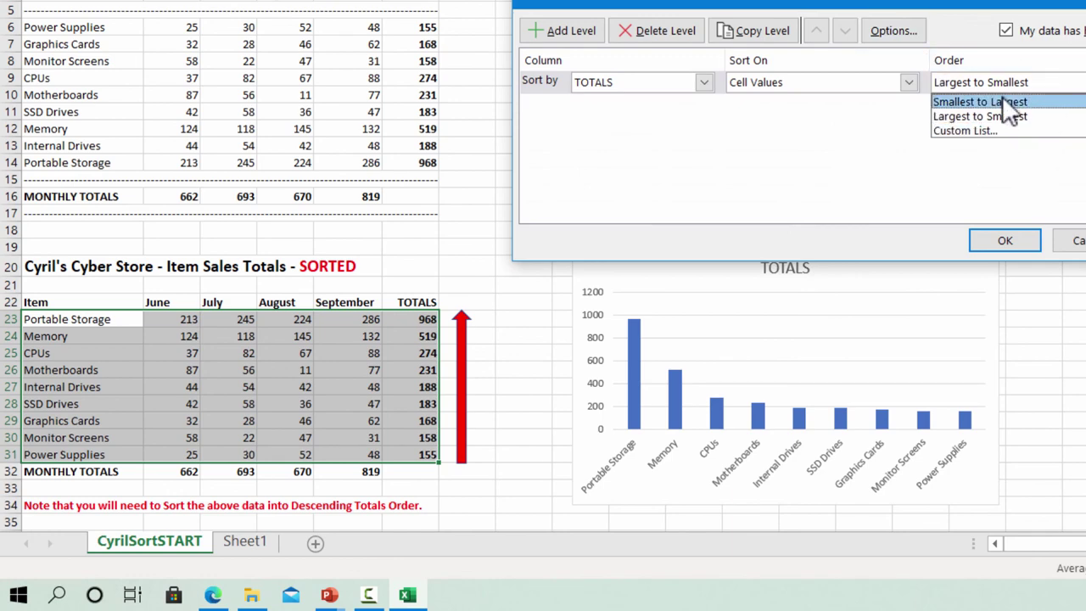
left_click(1002, 96)
left_click(1013, 236)
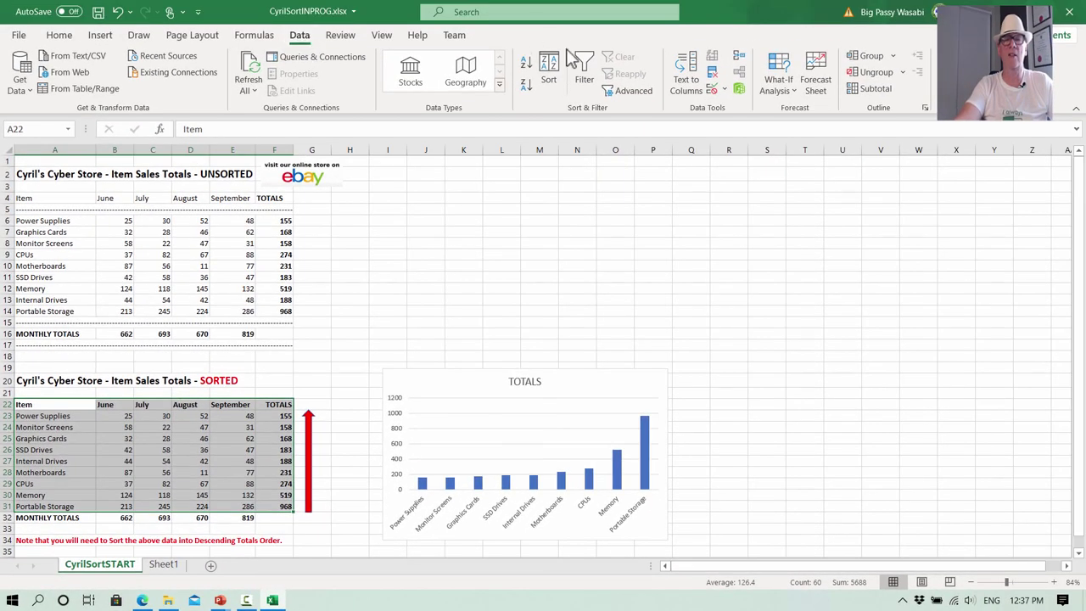
Re-sort the SORTED table's item rows by TOTALS cell values, Largest to Smallest, and deselect the table.
left_click(548, 65)
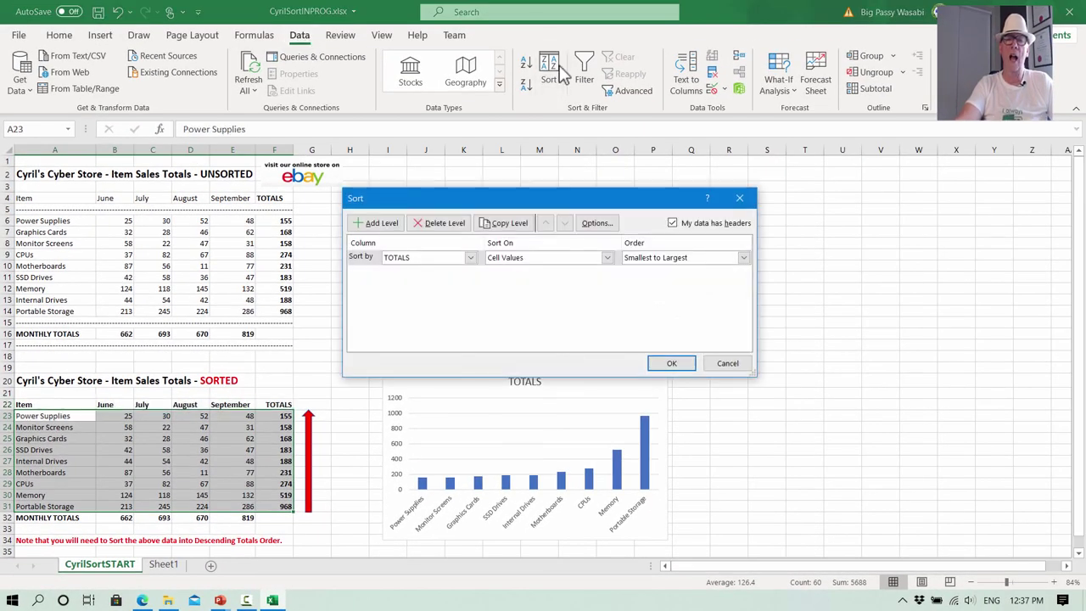
left_click(743, 259)
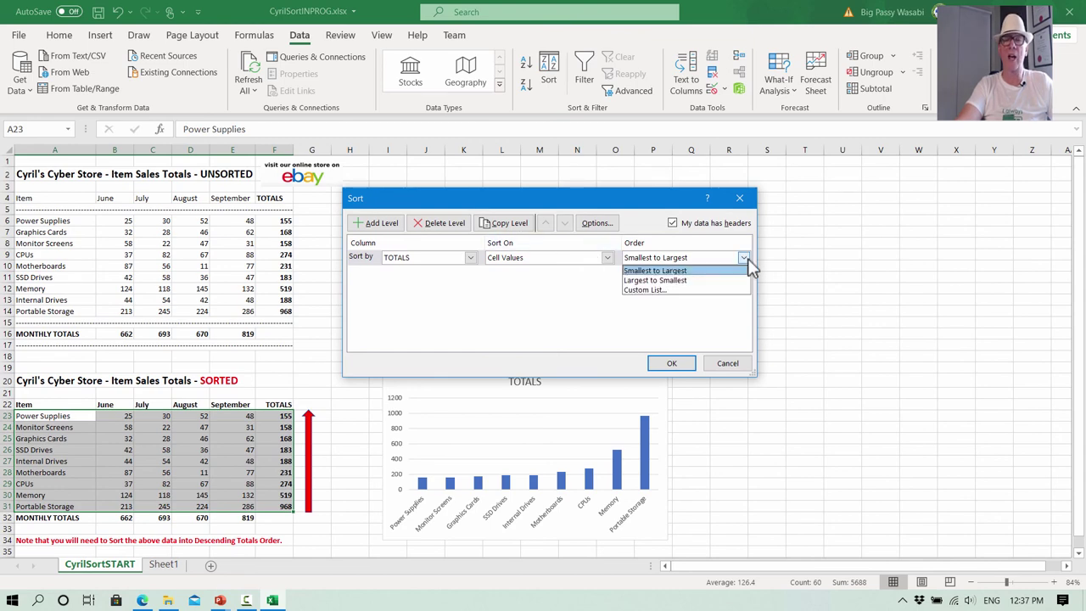
left_click(681, 281)
left_click(672, 364)
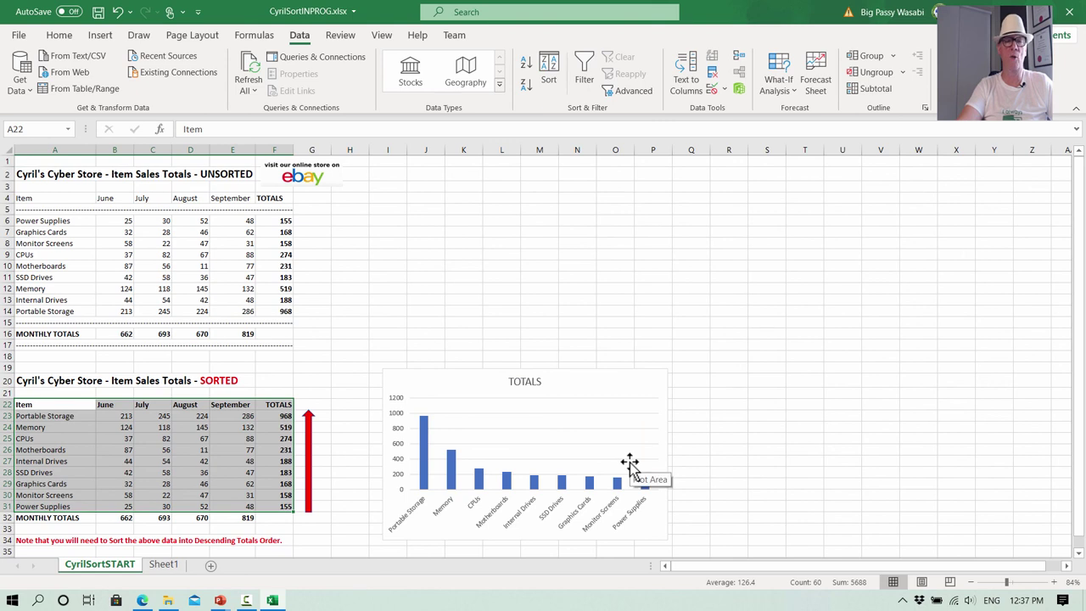
left_click(724, 382)
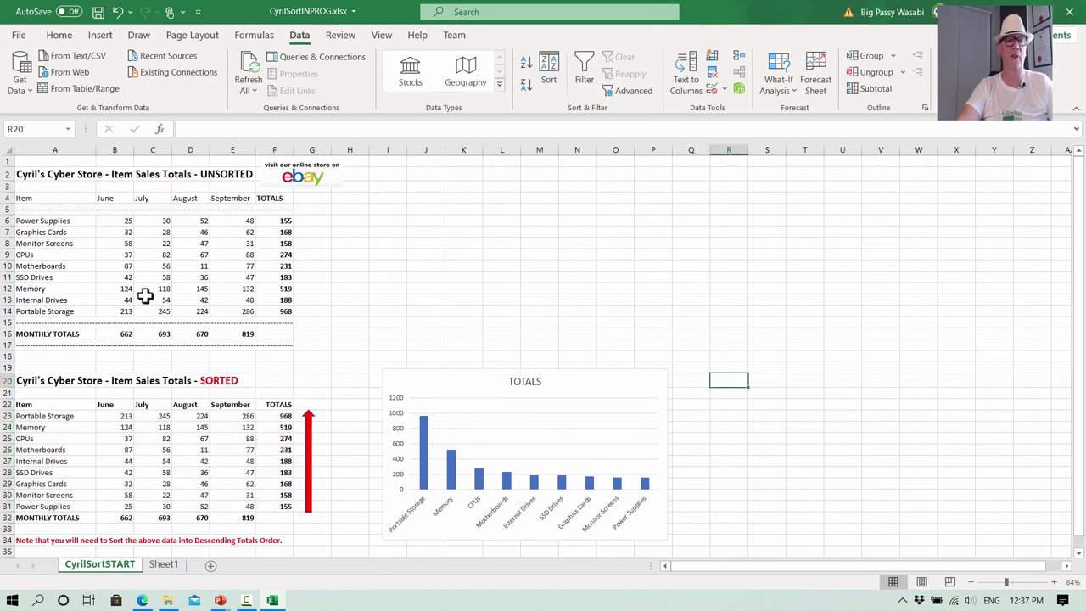
Insert a 2-D clustered column chart from the UNSORTED table's Item and TOTALS columns, including the dashed rows, and delete it.
left_click(146, 208)
left_click(21, 197)
left_click_drag(21, 197, 23, 231)
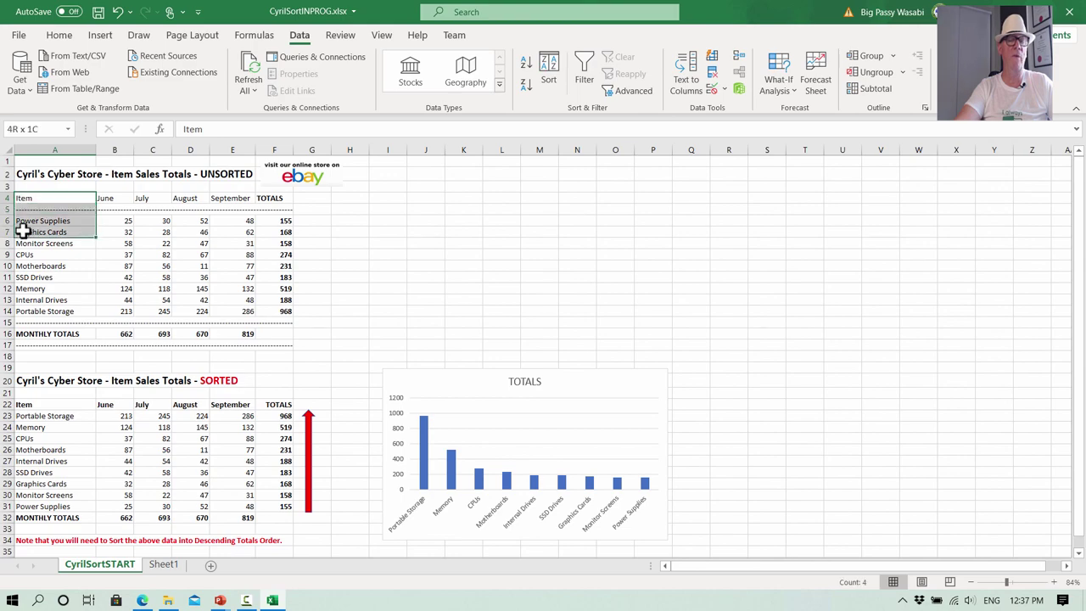
left_click(34, 209)
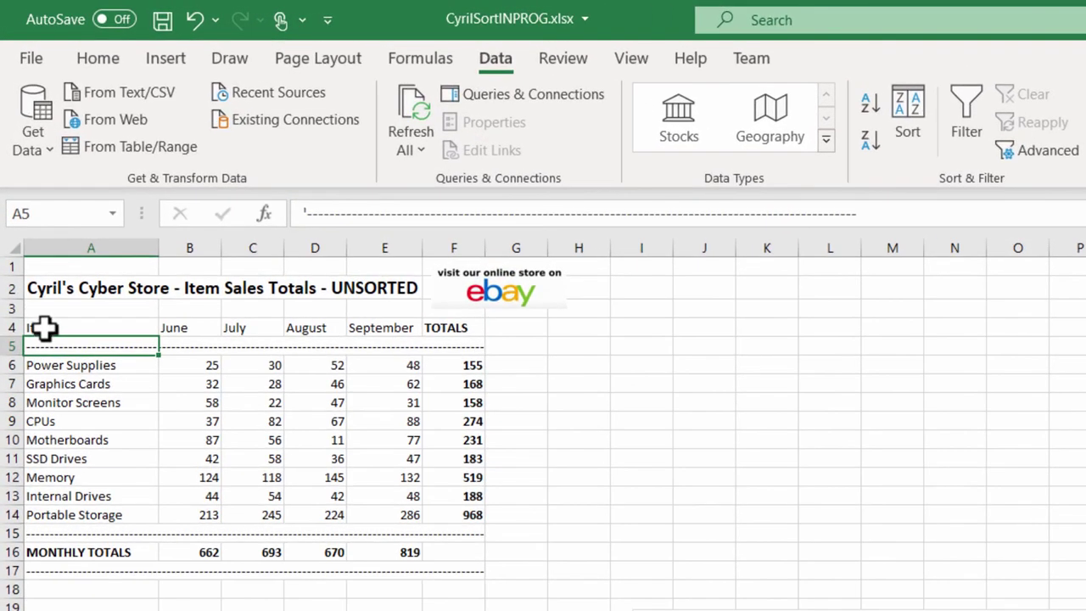
left_click_drag(43, 308, 68, 537)
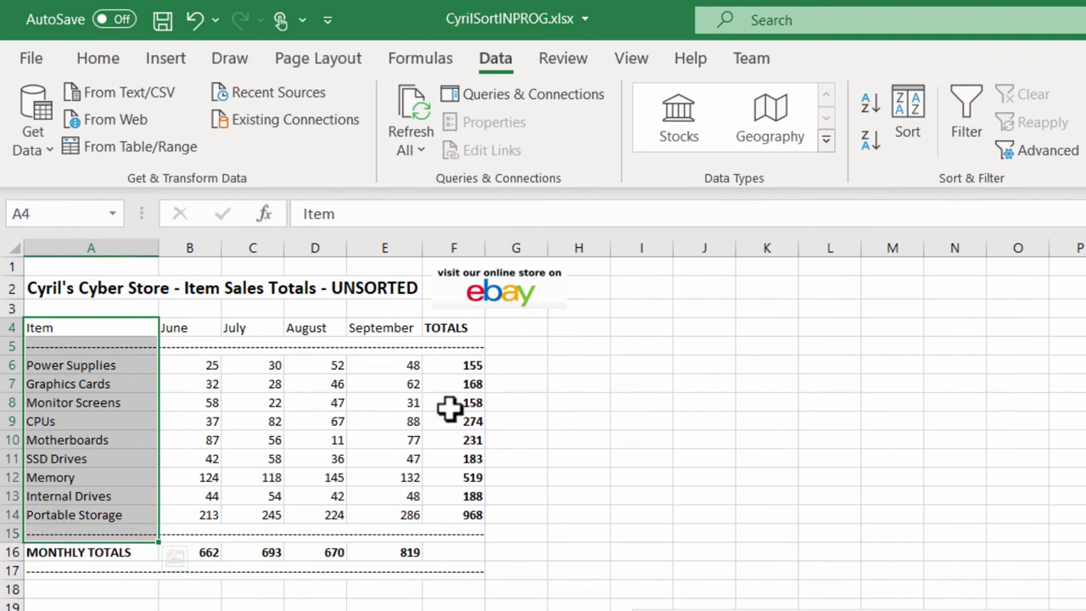
left_click_drag(459, 328, 453, 534)
left_click(182, 56)
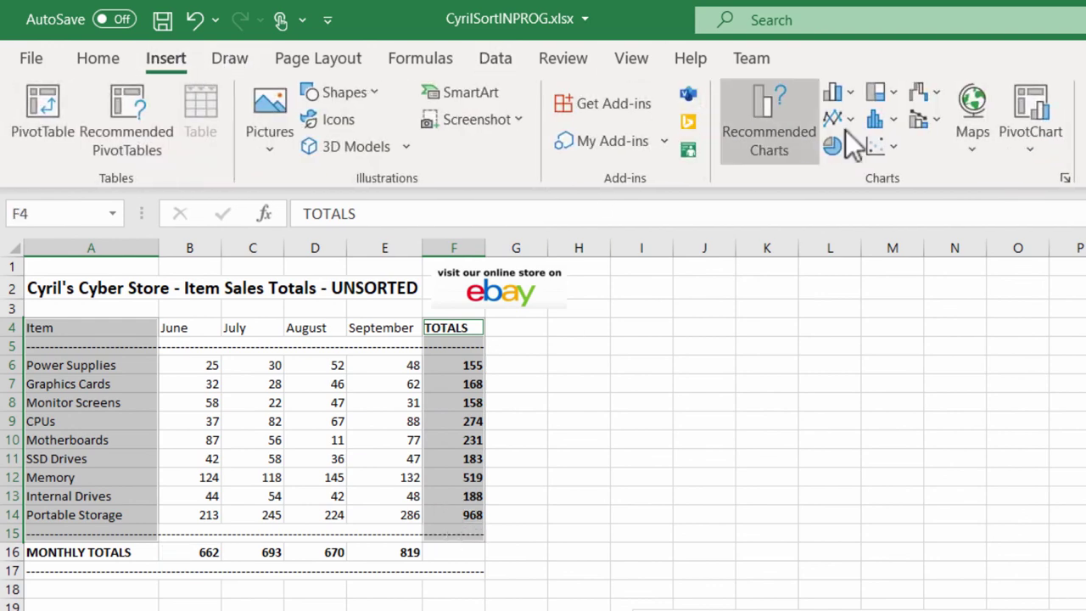
left_click(846, 93)
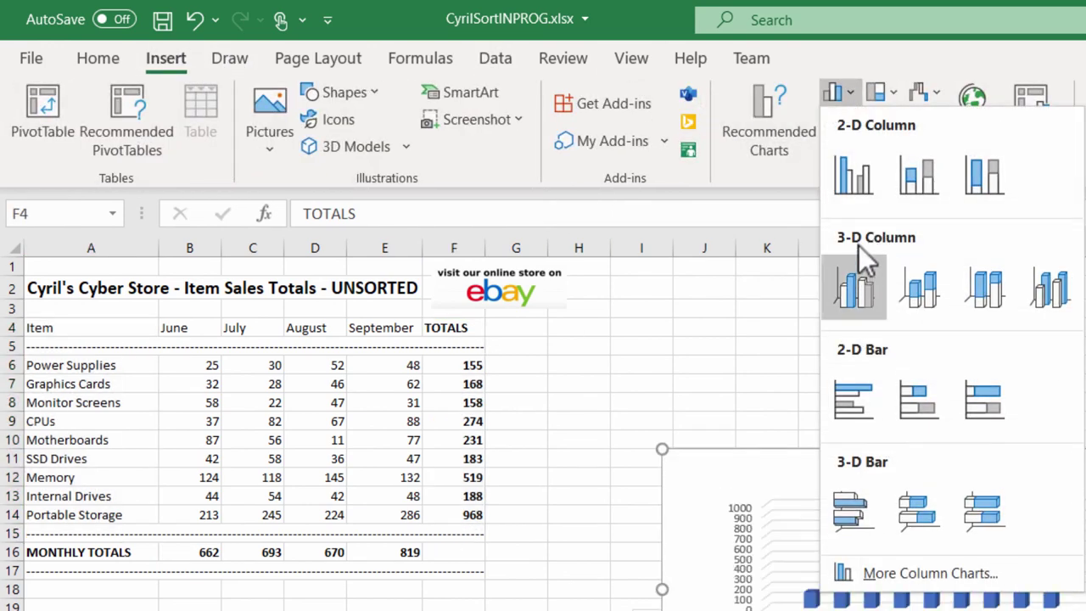
left_click(858, 187)
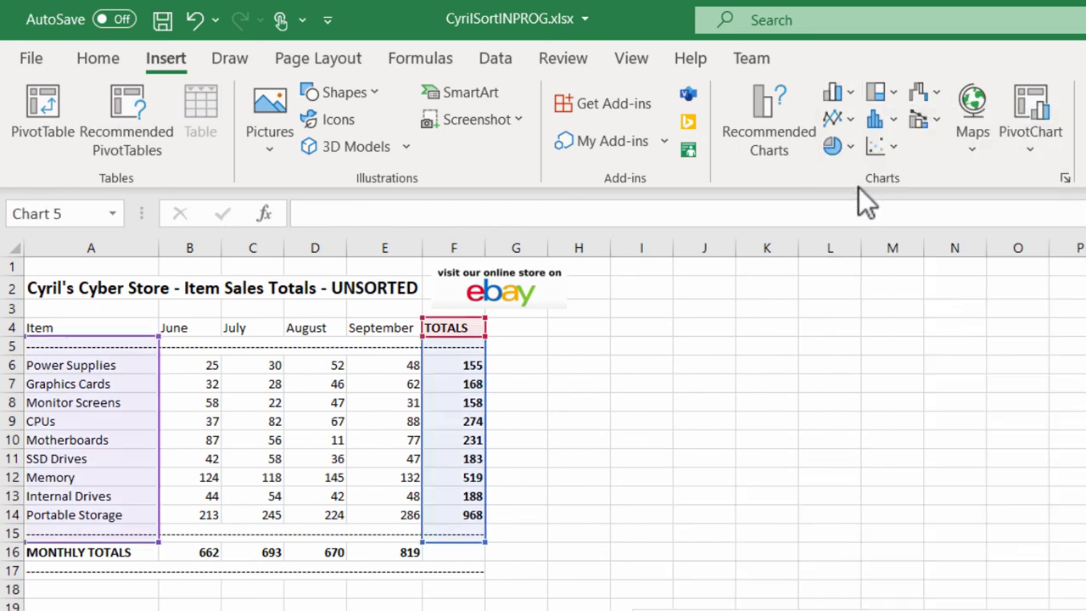
left_click_drag(870, 423, 943, 347)
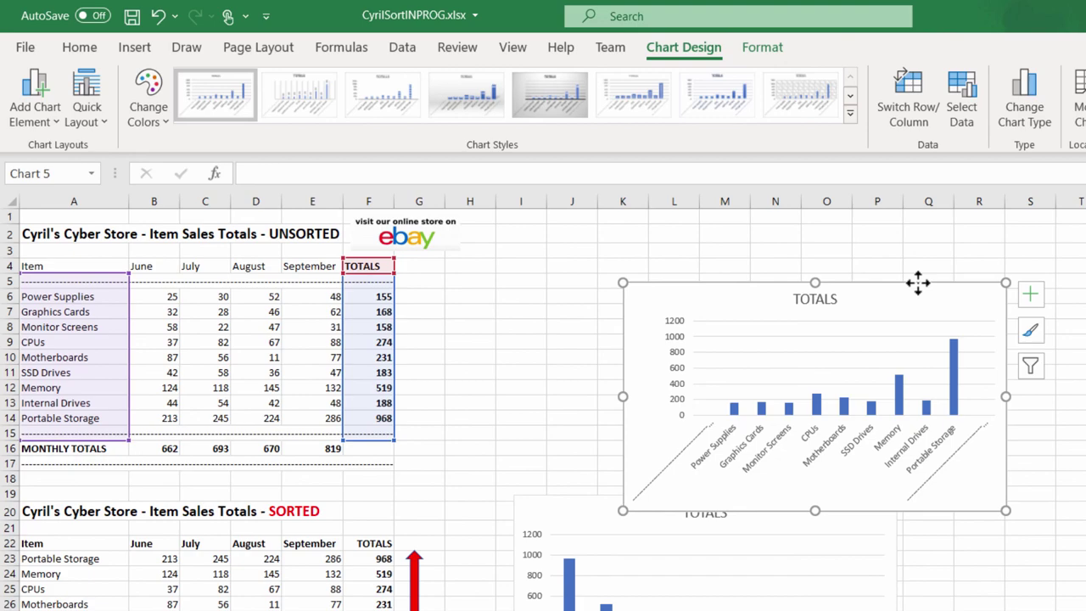
key("Delete")
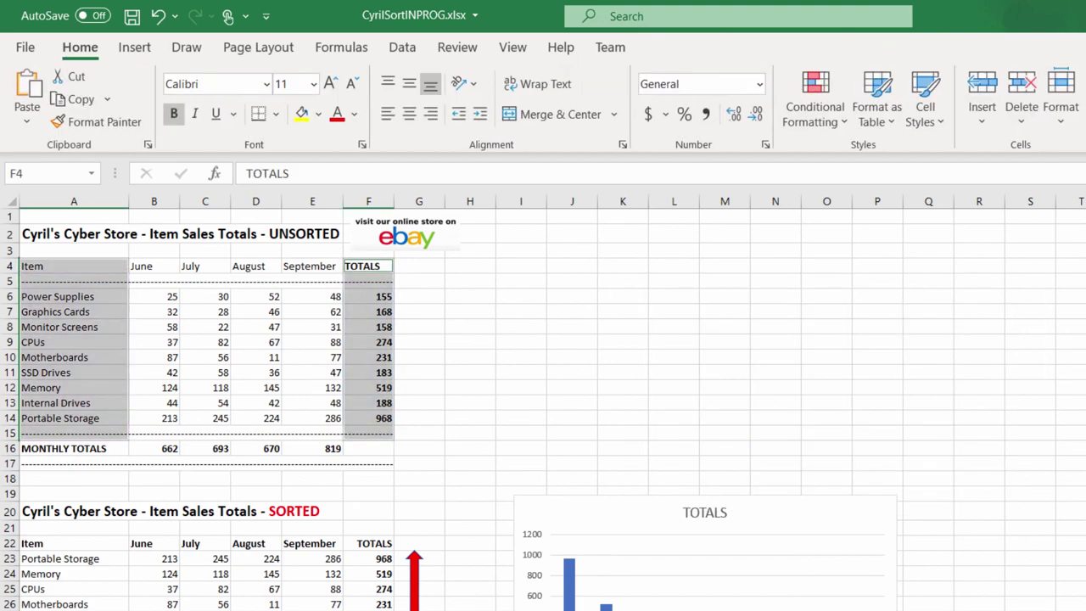
Delete the entire dashed separator row 5 beneath the UNSORTED table's headings.
left_click(97, 312)
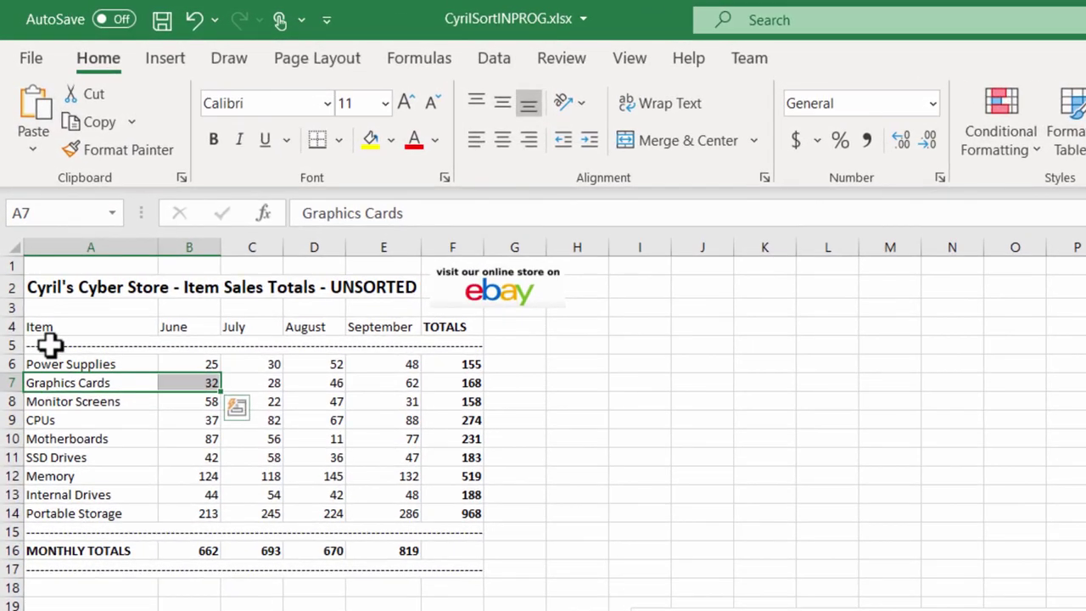
left_click(56, 281)
left_click(413, 347)
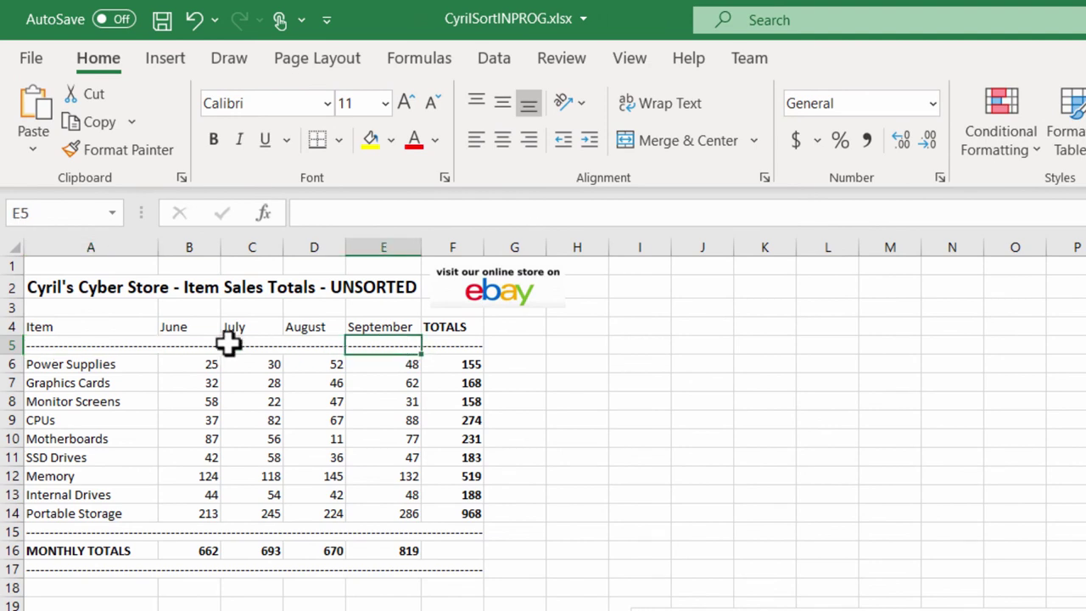
left_click(71, 344)
left_click(7, 345)
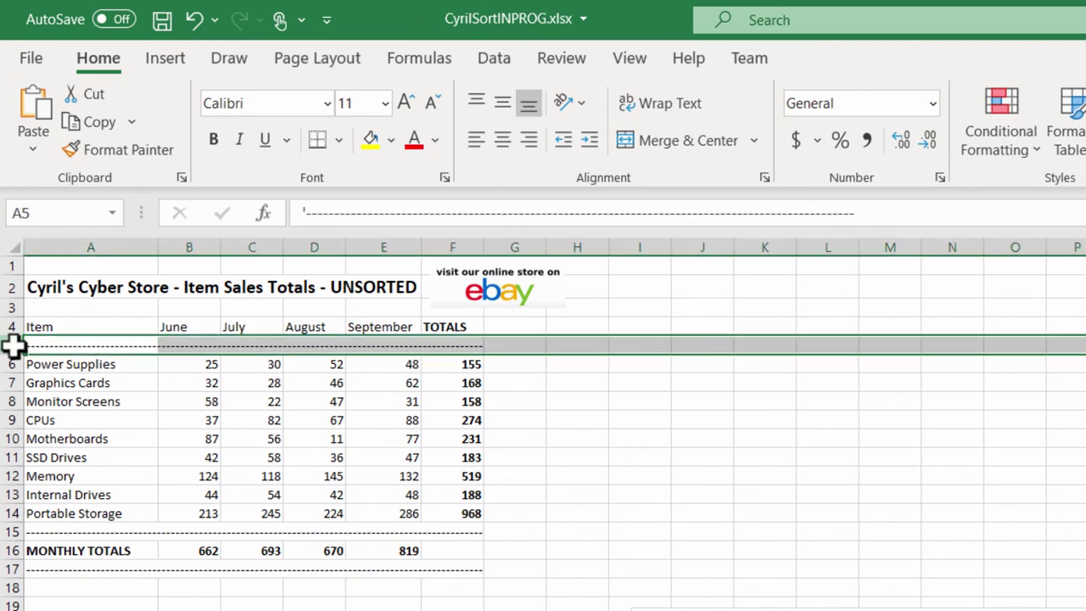
right_click(13, 344)
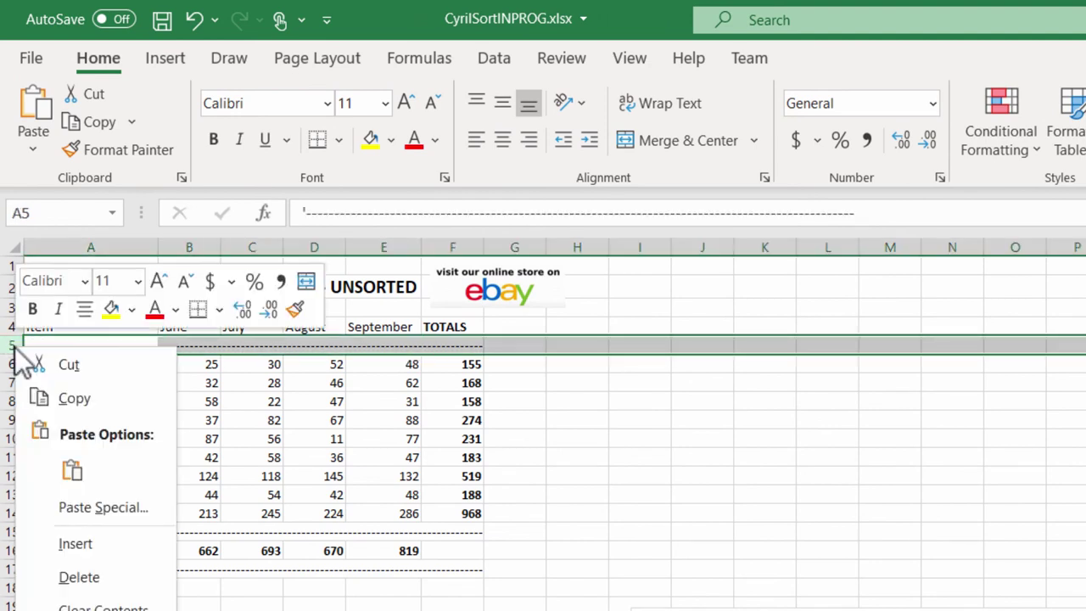
left_click(119, 580)
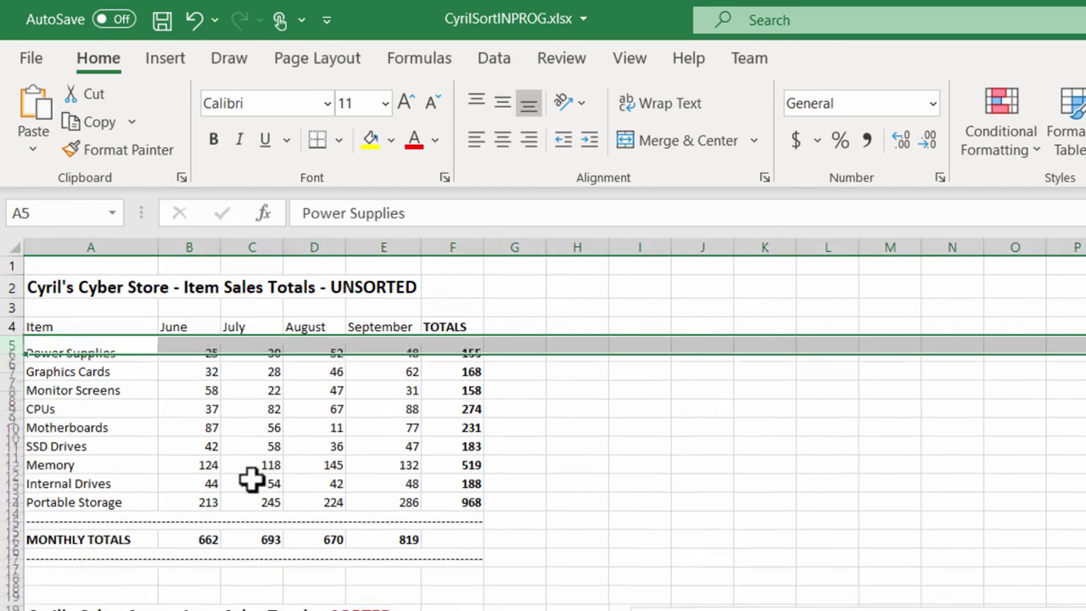
Delete the entire dashed separator row 14 above MONTHLY TOTALS in the UNSORTED table.
left_click(8, 513)
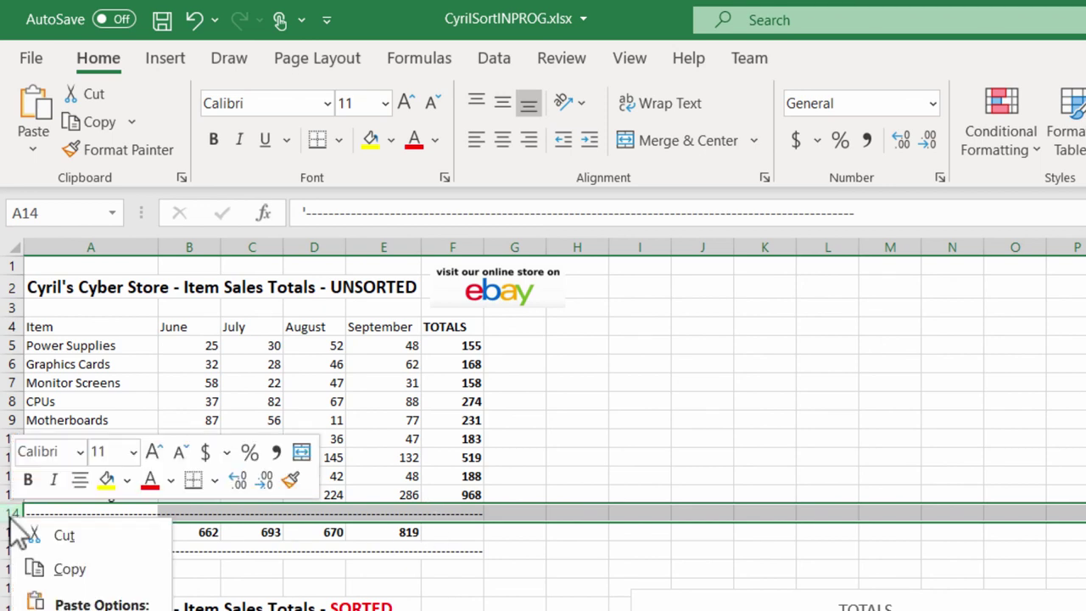
key("d")
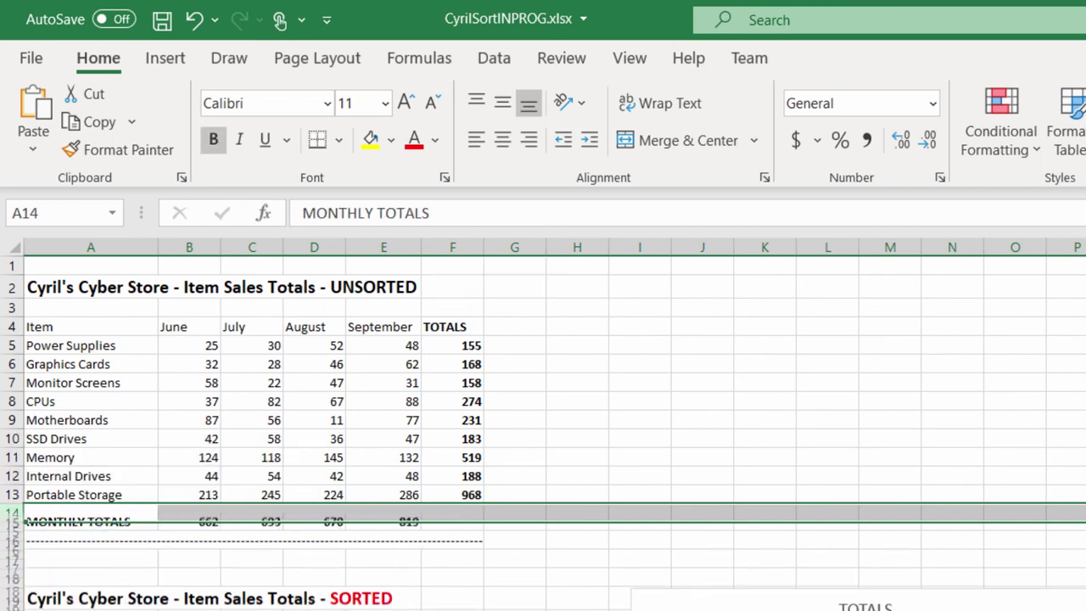
left_click(463, 492)
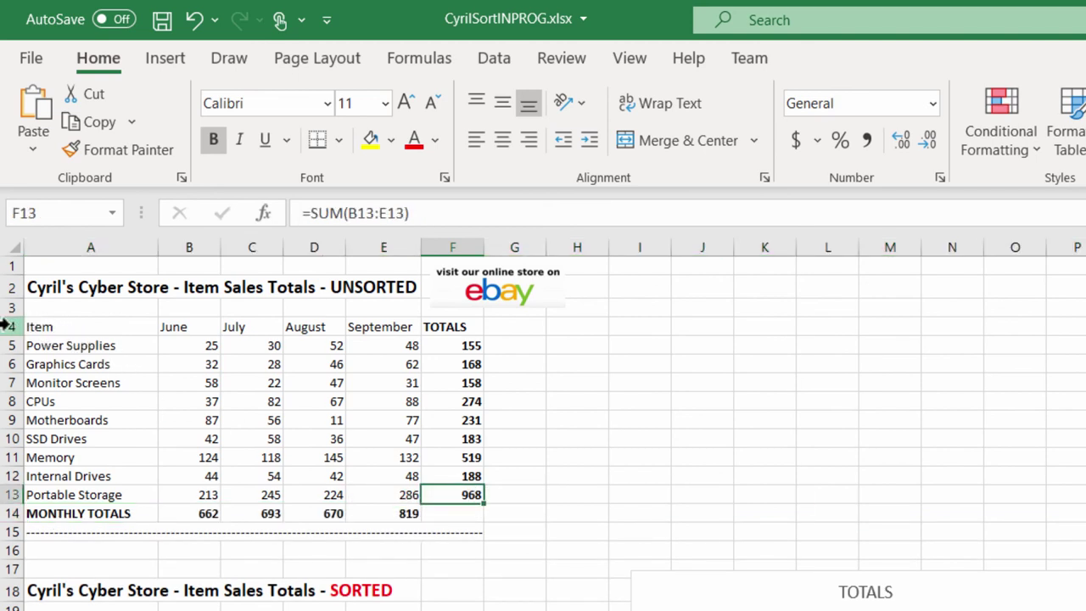
Insert a 2-D clustered column chart from A4:A13 and F4:F13, place it beside the UNSORTED table, and select the SORTED table's chart below it.
left_click_drag(34, 327, 99, 495)
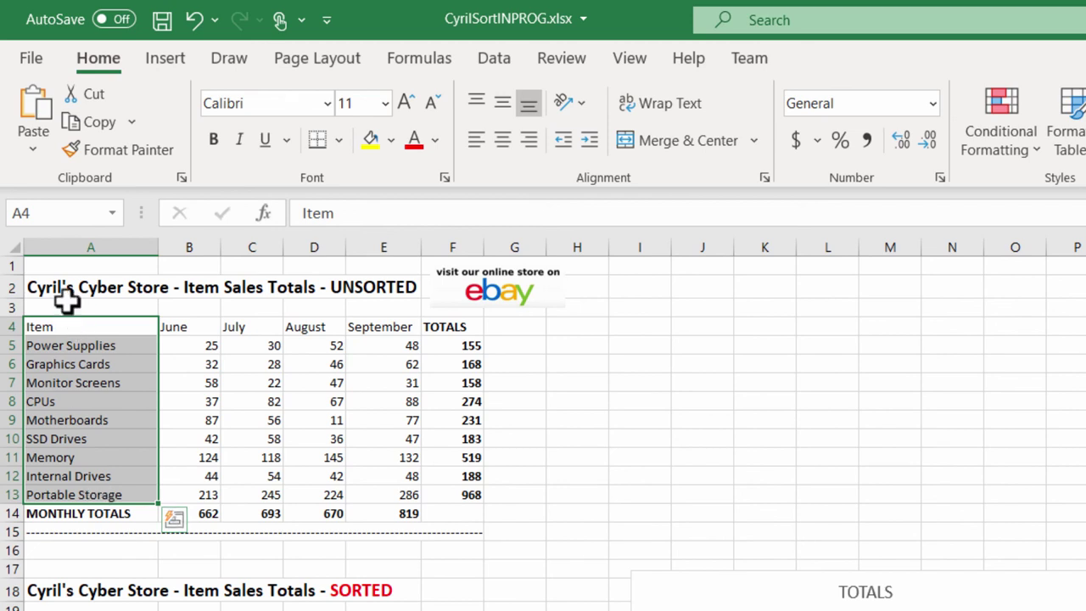
left_click_drag(437, 330, 451, 495)
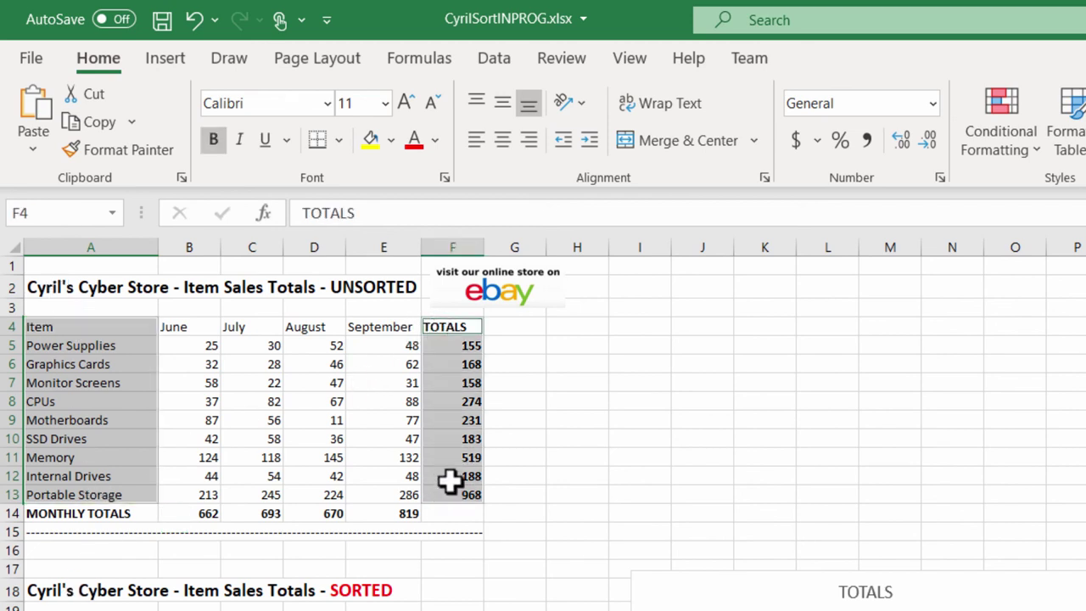
left_click(165, 61)
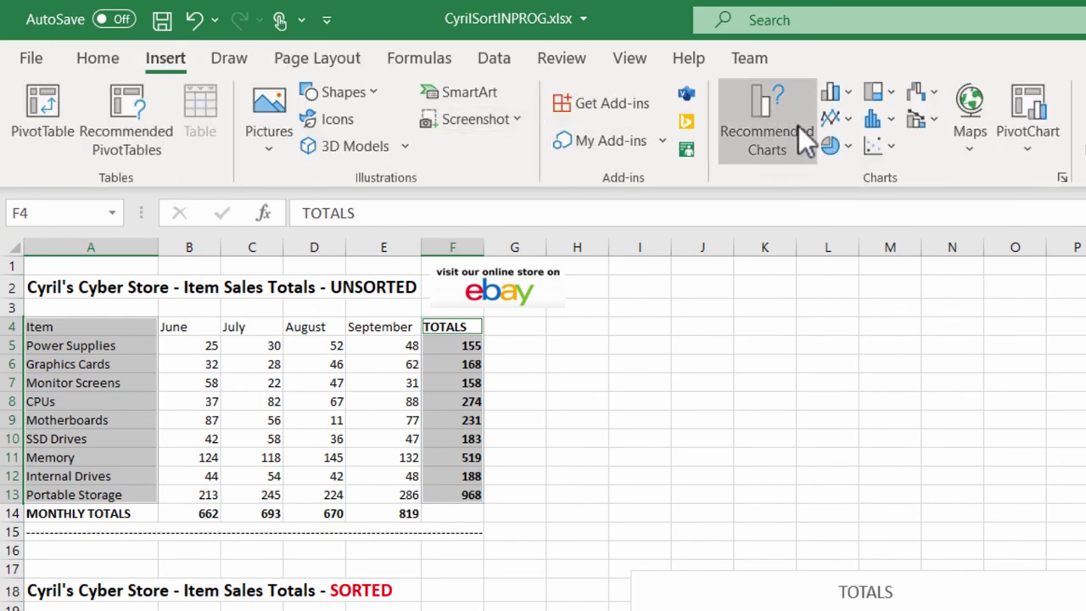
left_click(836, 94)
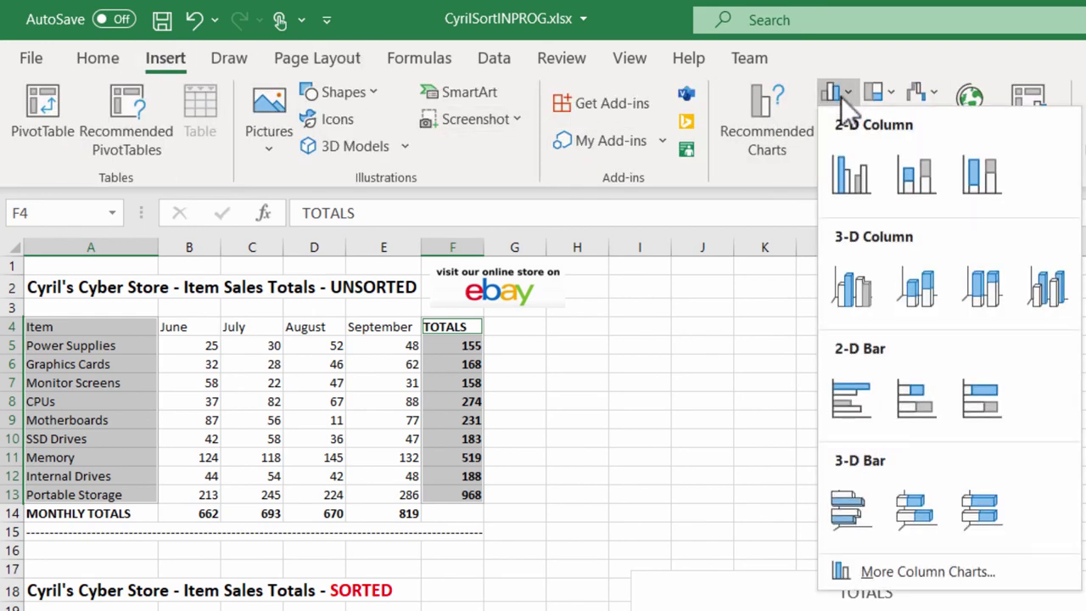
left_click(851, 176)
left_click_drag(834, 449, 805, 286)
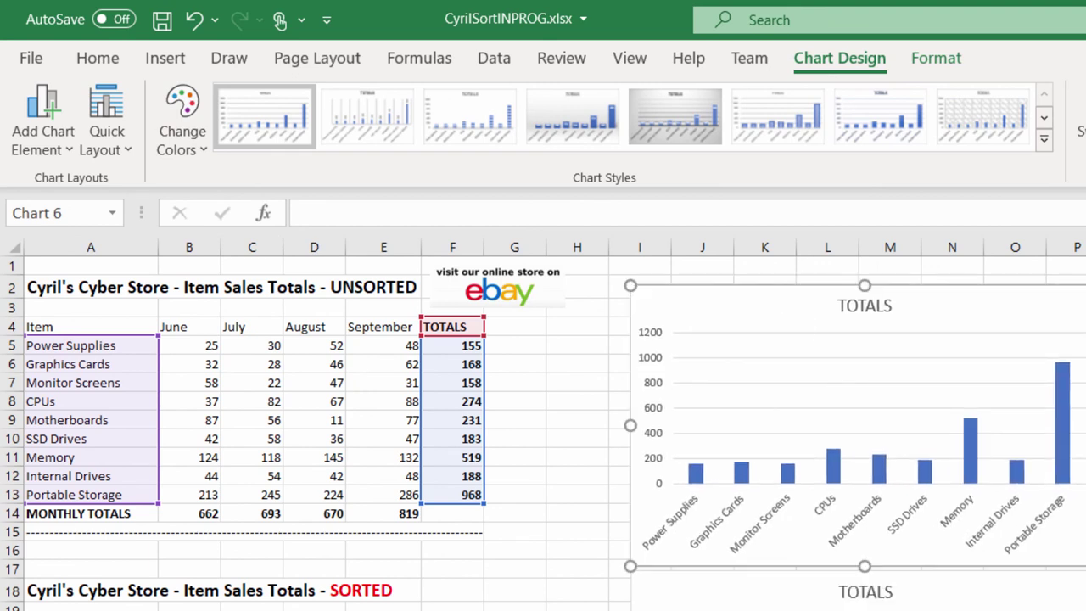
left_click(770, 589)
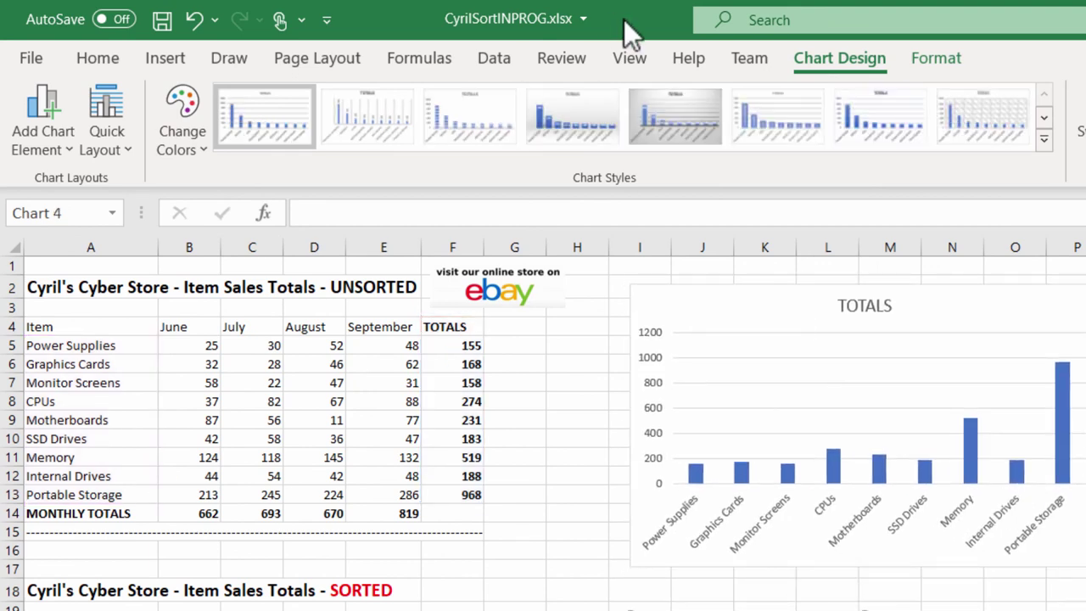